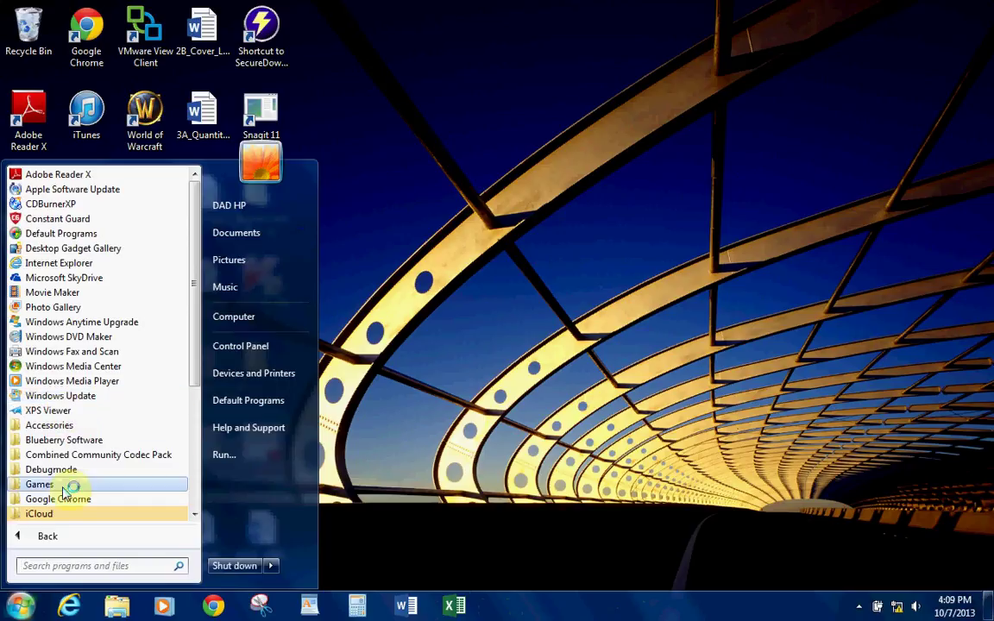
Step: Launch Excel 2013 from the Microsoft Office 2013 programs and create a blank workbook
scroll(69, 474, "down", 2)
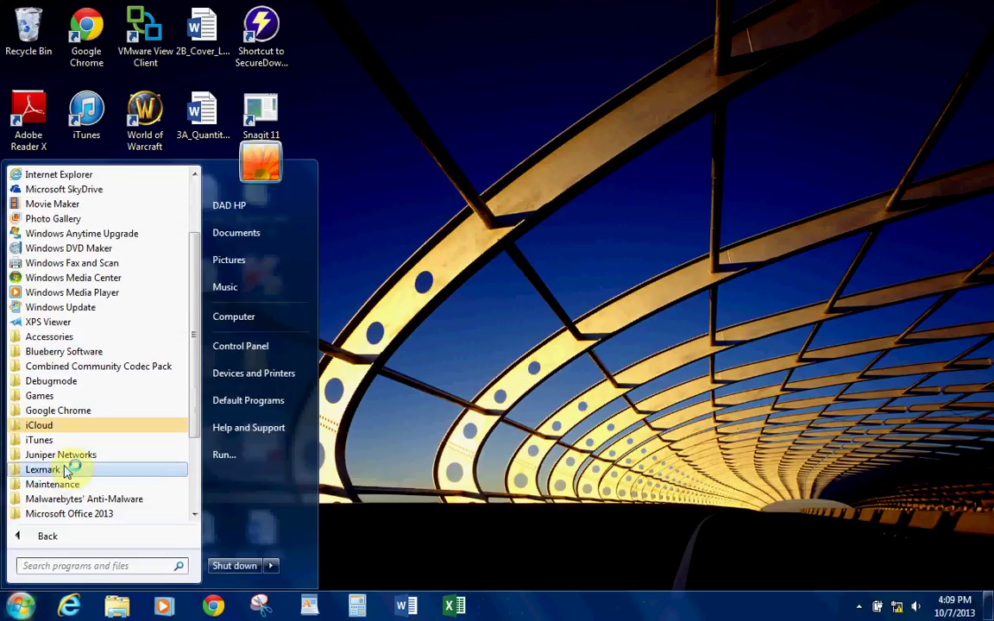
left_click(69, 513)
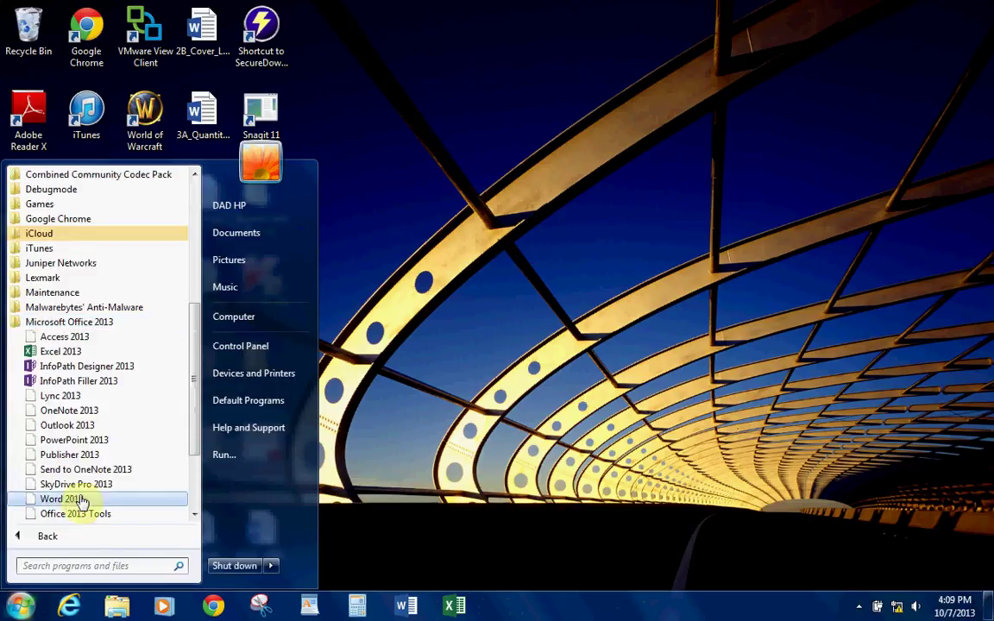
left_click(74, 351)
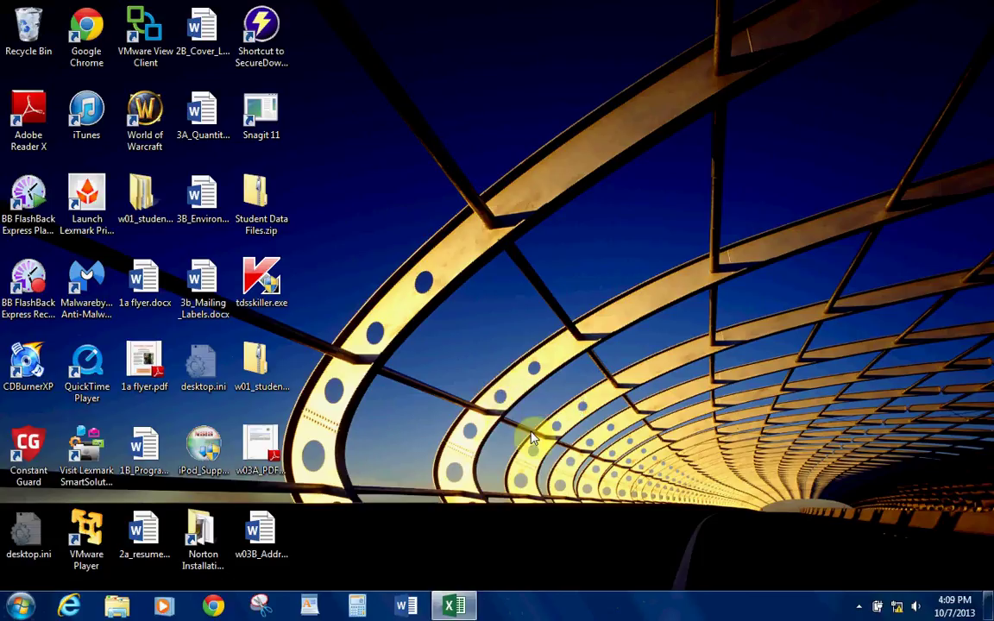
left_click(459, 607)
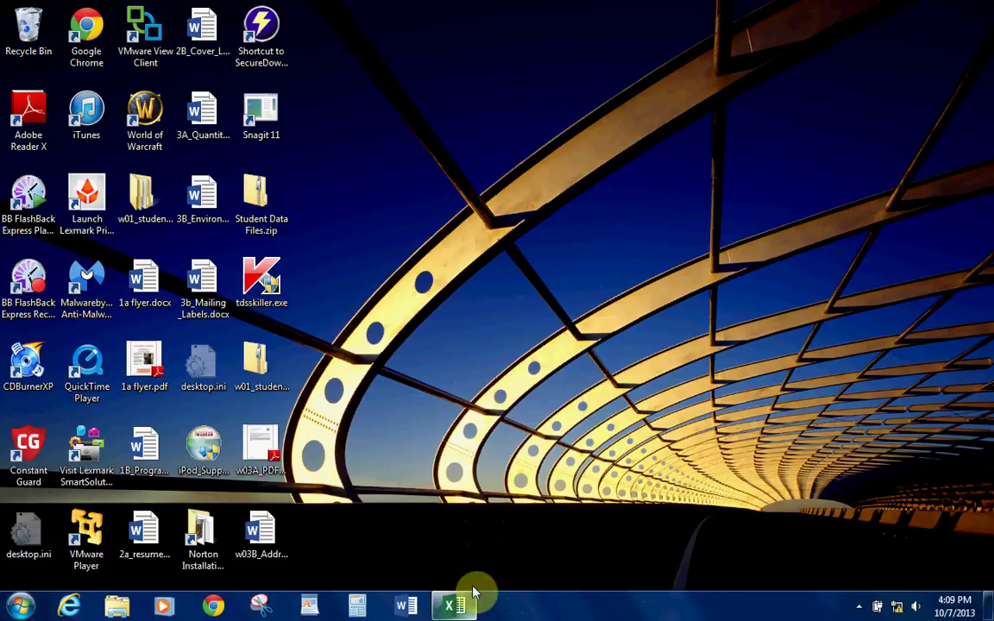
mouse_move(459, 608)
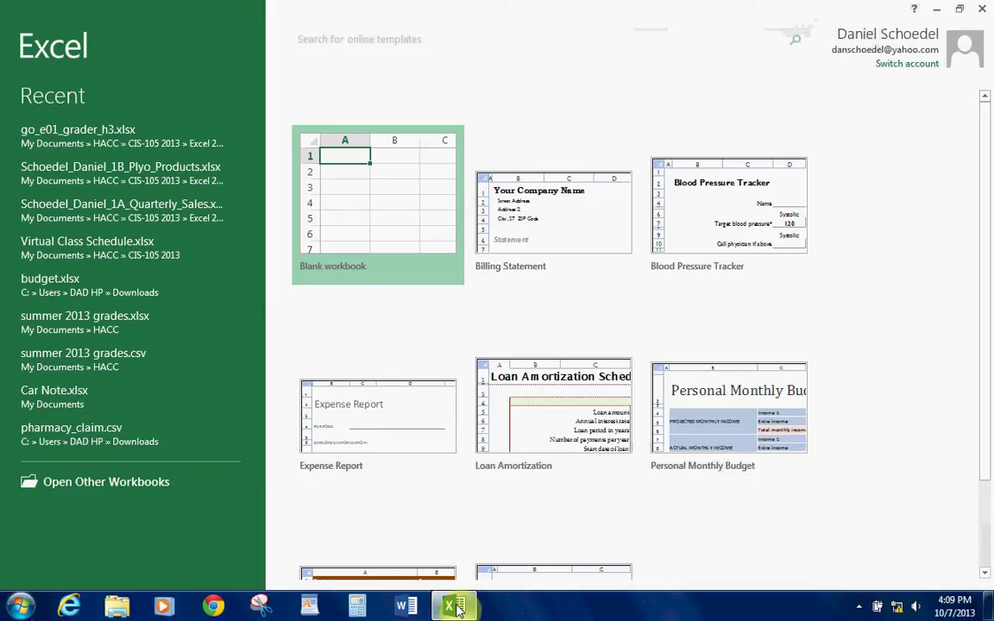
left_click(380, 194)
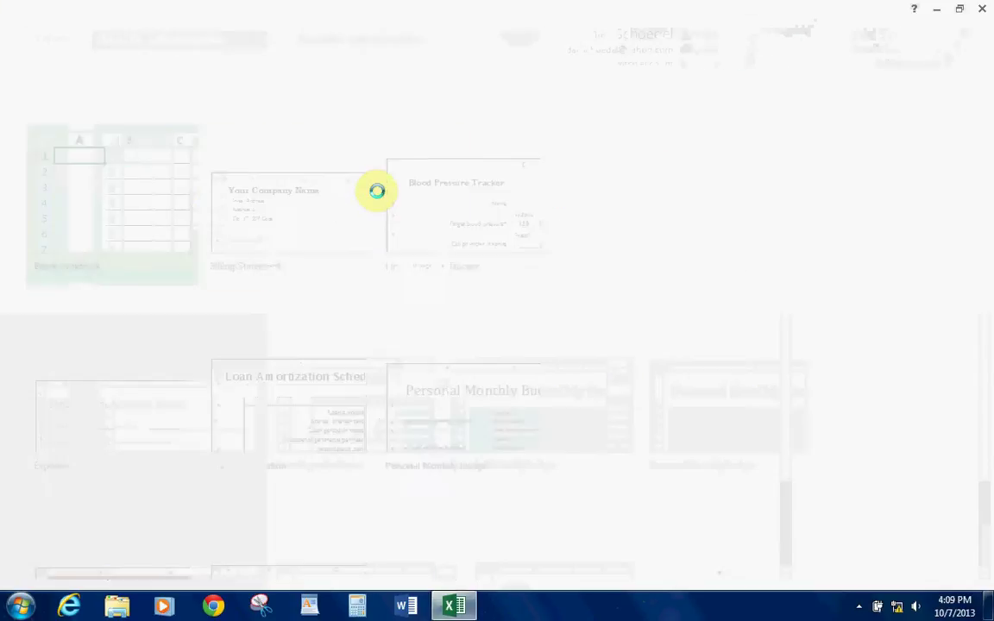
Step: Start saving the new workbook on the computer and browse to the Homework folder in My Documents
left_click(26, 20)
left_click(36, 197)
left_click(248, 163)
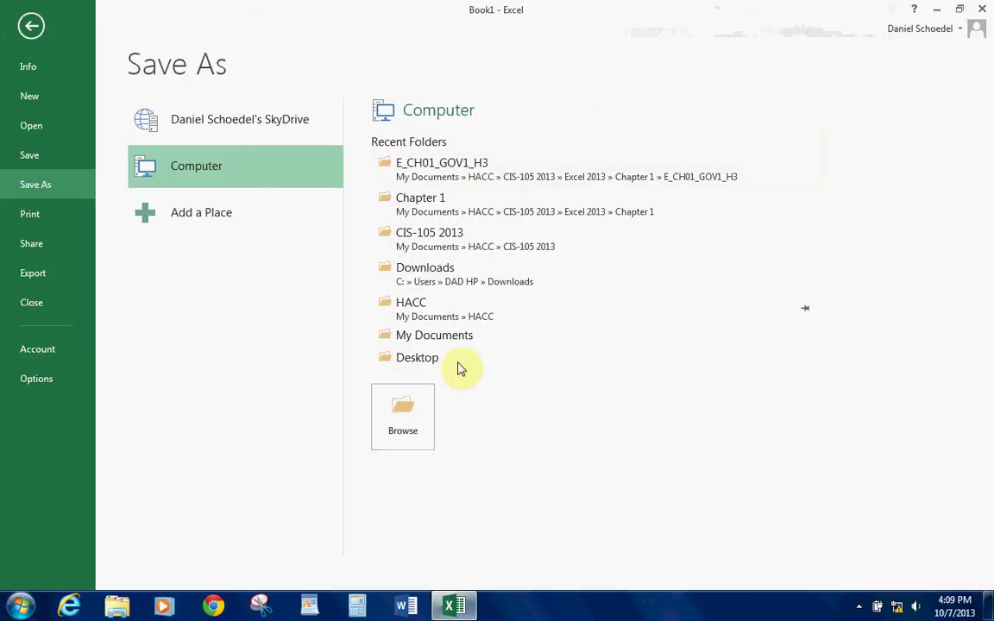
left_click(404, 430)
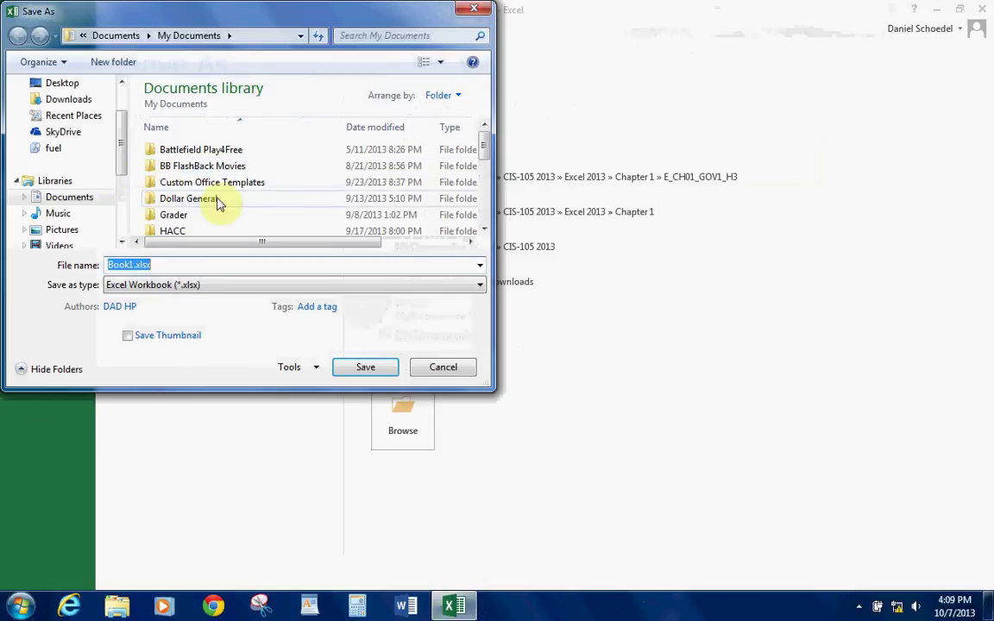
left_click(201, 197)
scroll(200, 203, "down", 1)
double_click(183, 210)
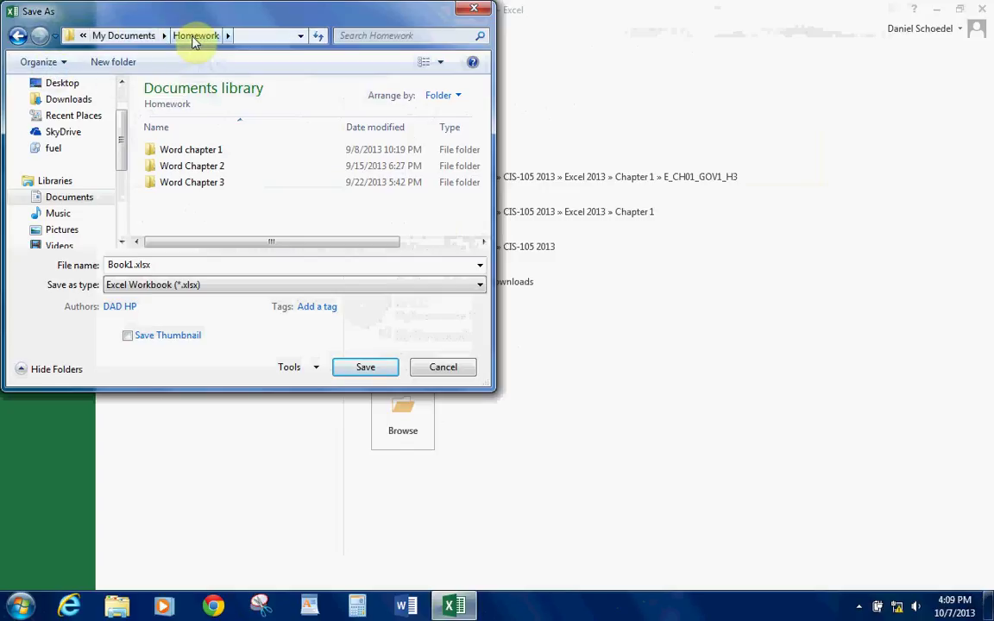
Step: Create a folder named Excel Chapter 1 inside Homework and save the workbook there as Book1.xlsx
left_click(111, 64)
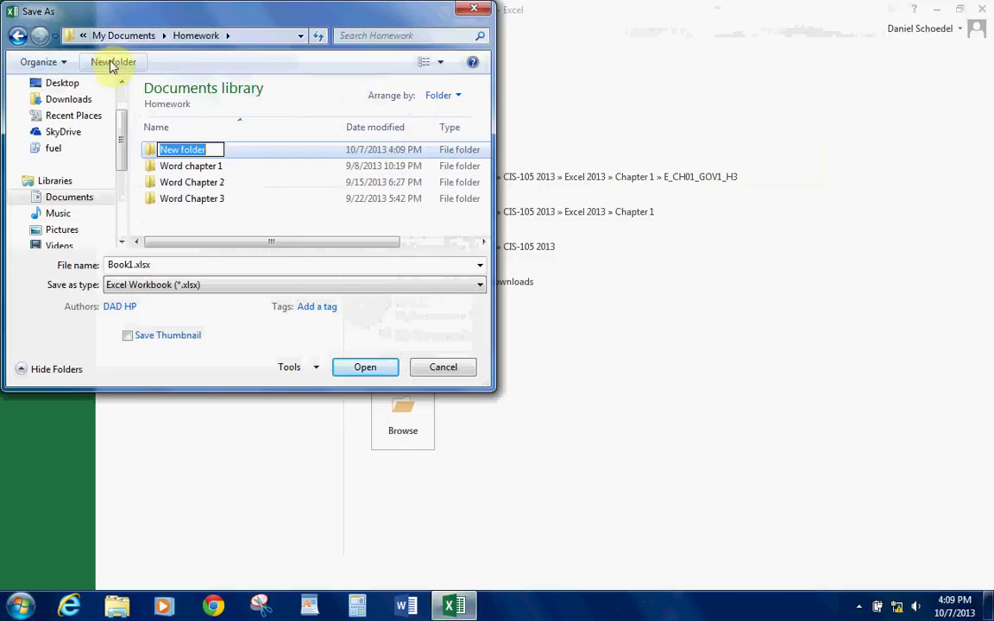
type("Excel Chaper")
key("BackSpace")
key("BackSpace")
type("ter 1")
key("Return")
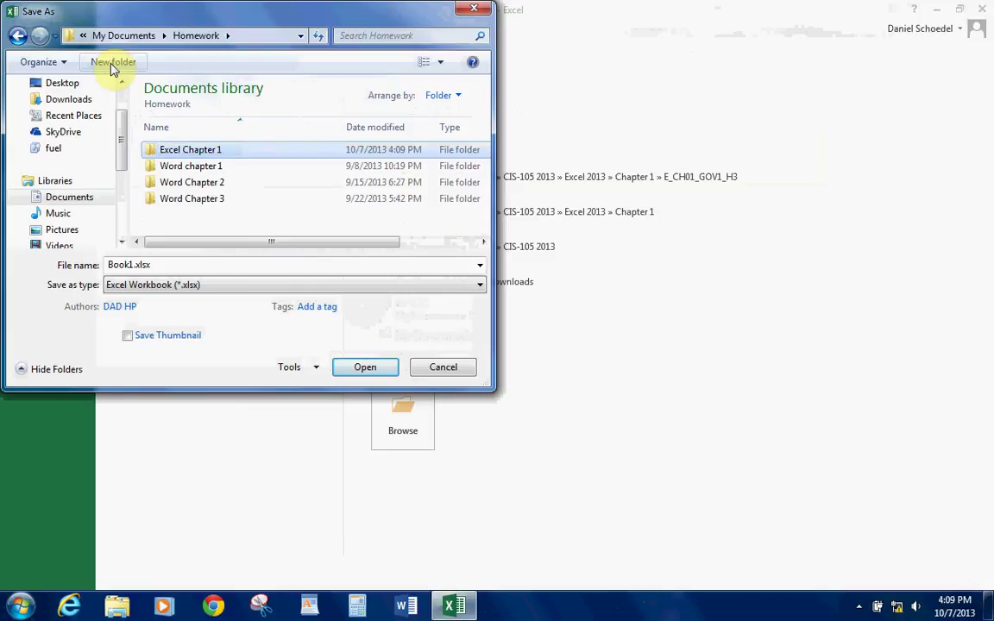
left_click(365, 367)
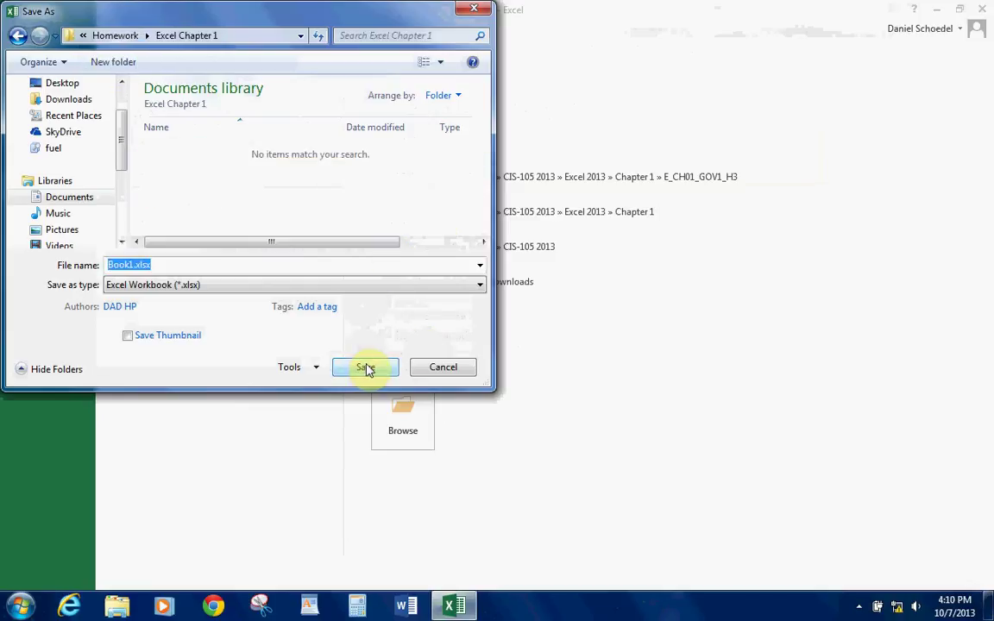
left_click(365, 367)
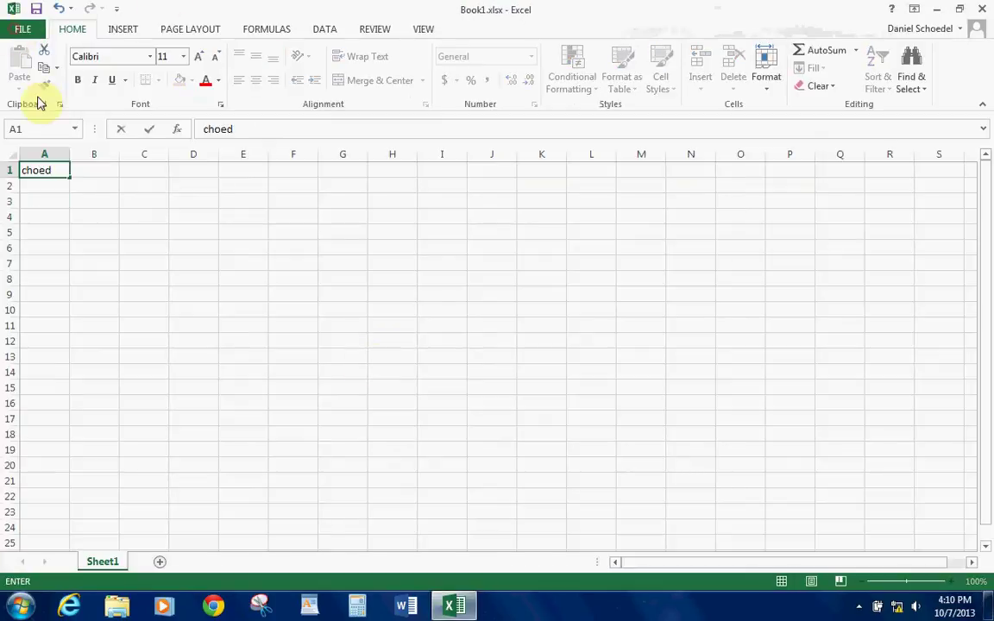
Step: Save the workbook under a new name in Excel Chapter 1, using the student's last and first name followed by _1A_Quarterly_Sales
left_click(22, 29)
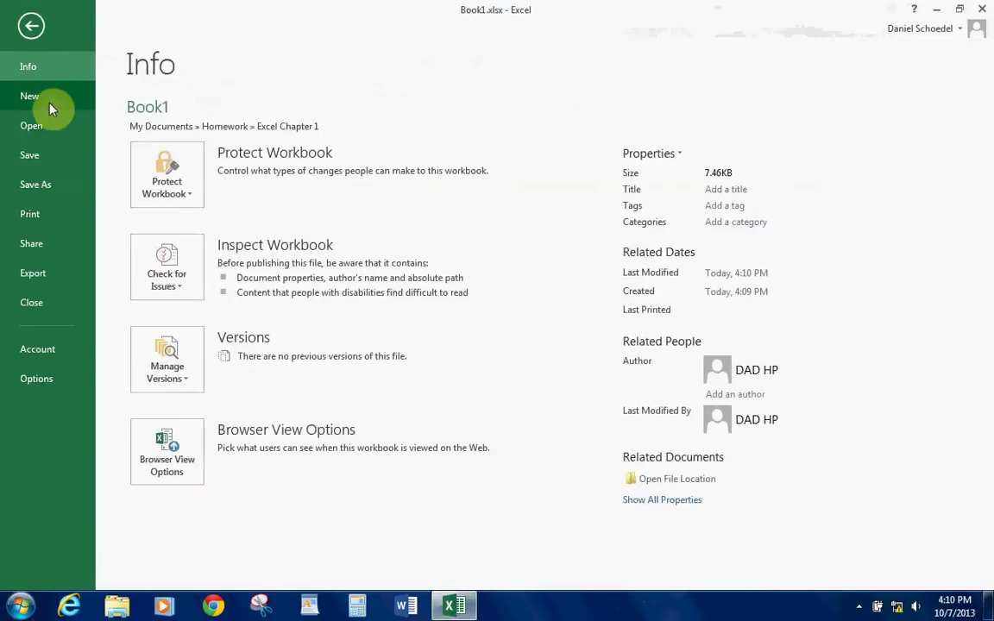
left_click(50, 185)
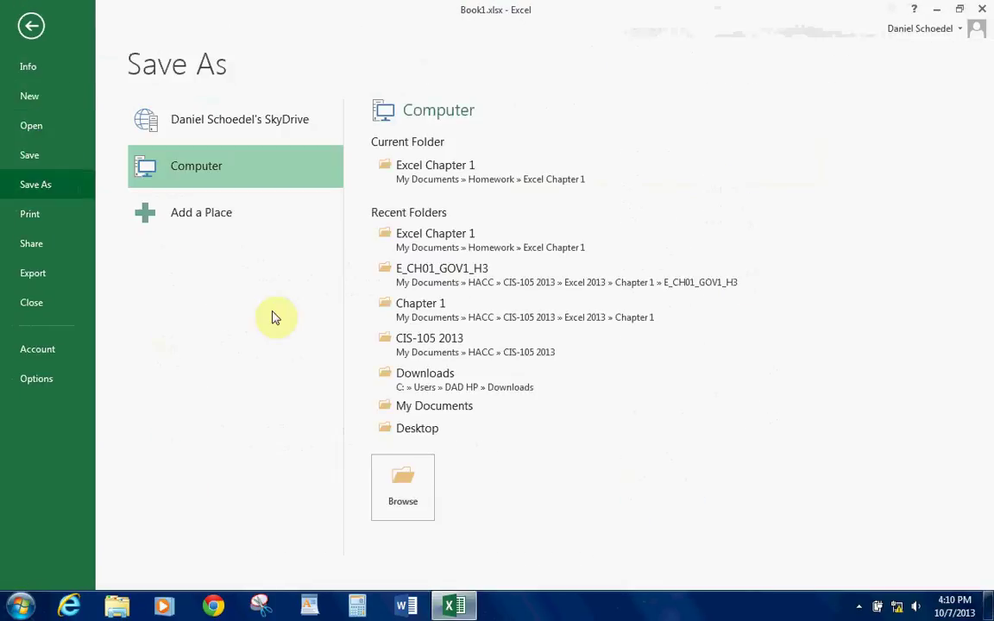
left_click(403, 483)
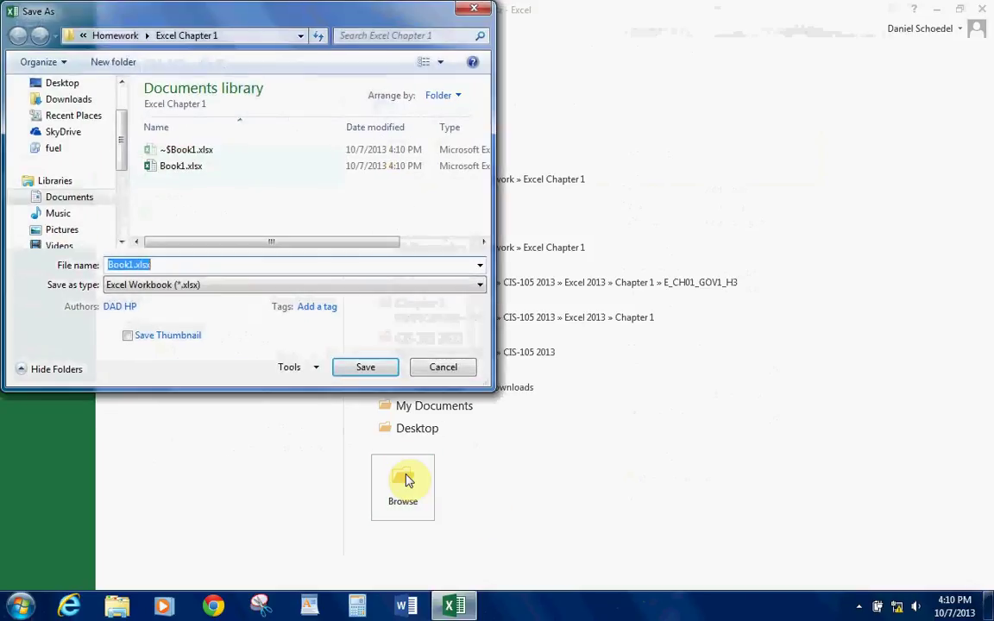
type("Schoedel")
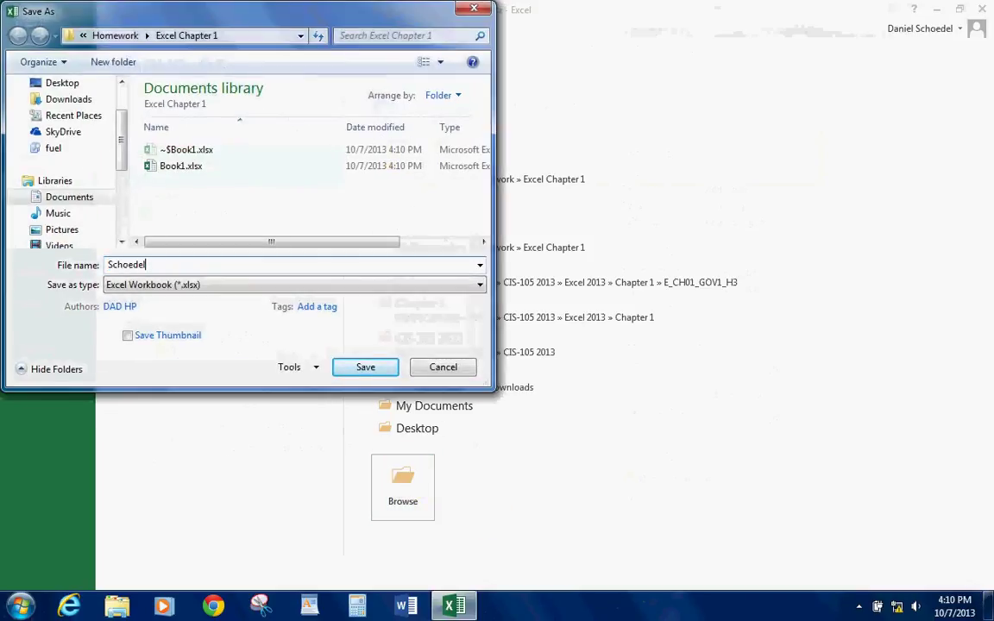
type("_Daniel_1A_Quarterly_Sales")
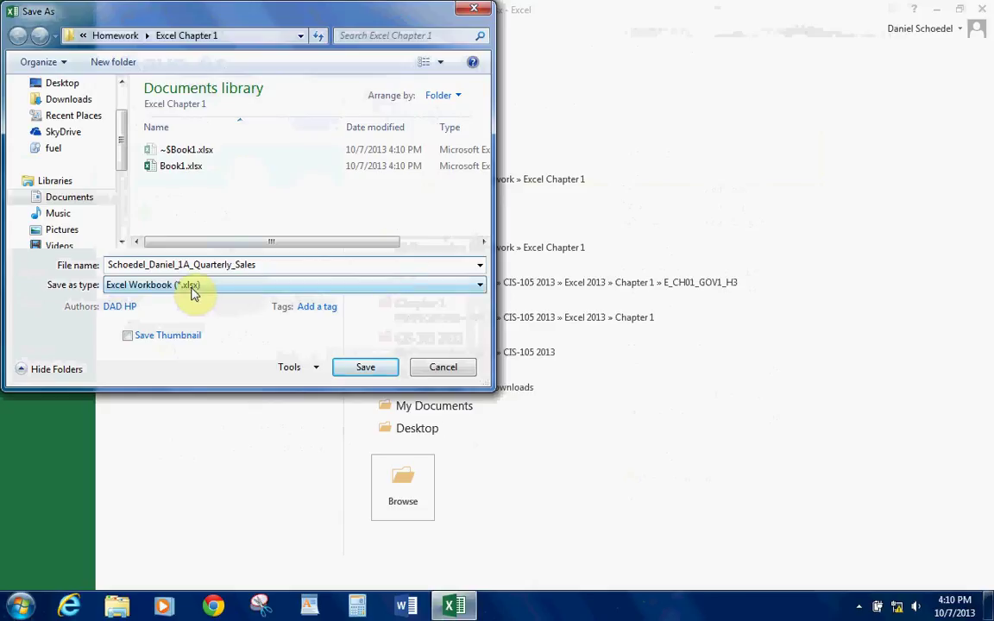
left_click(369, 369)
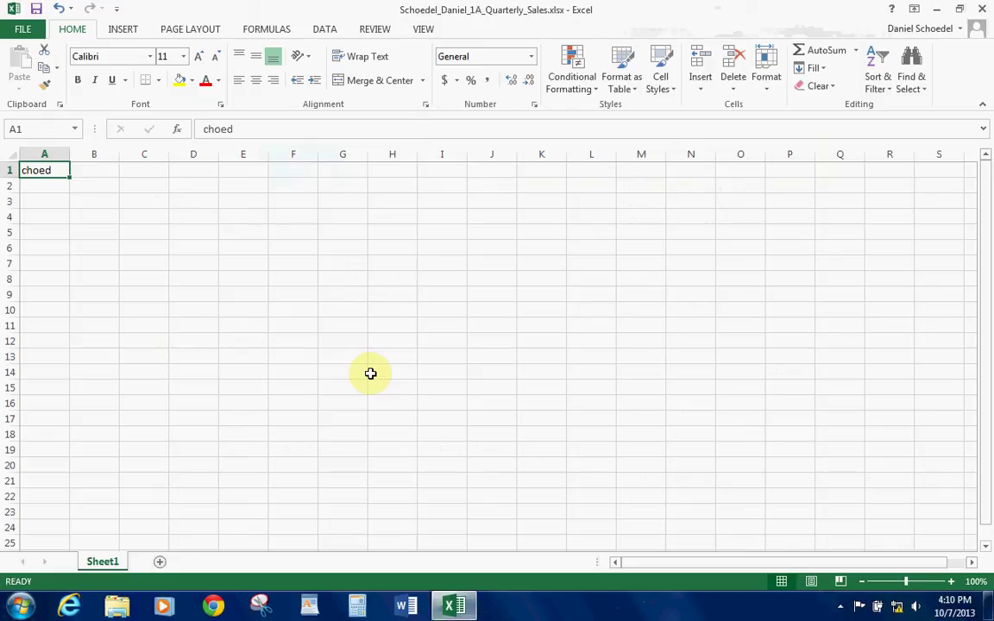
left_click(112, 33)
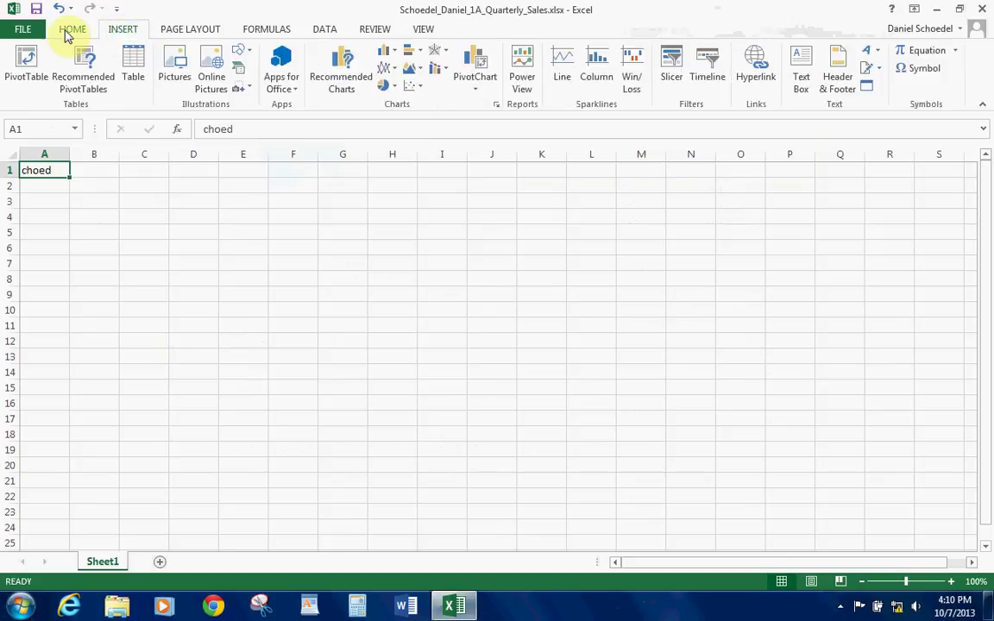
left_click(197, 31)
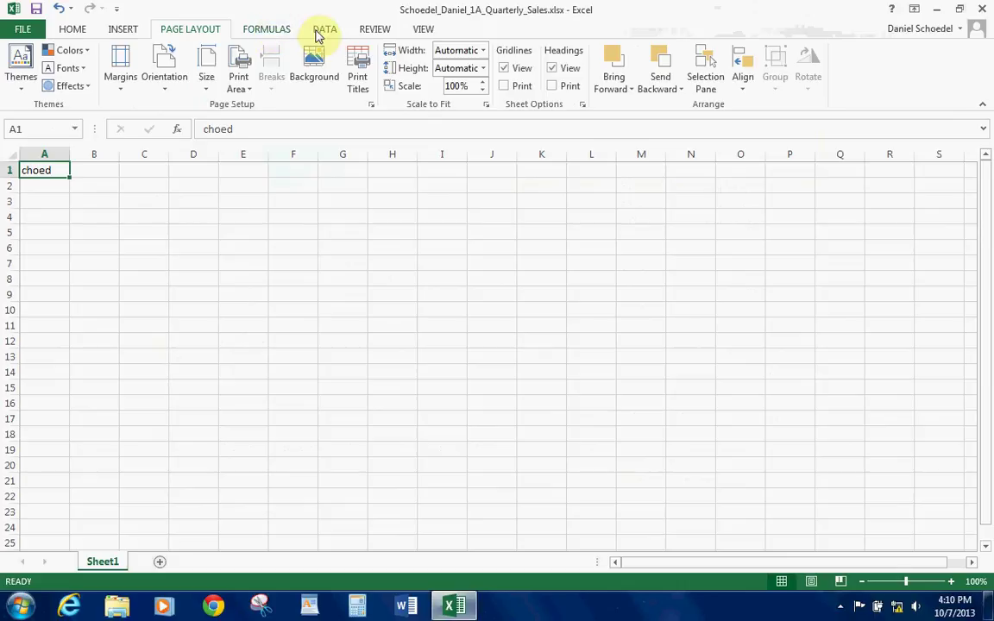
left_click(279, 35)
left_click(339, 33)
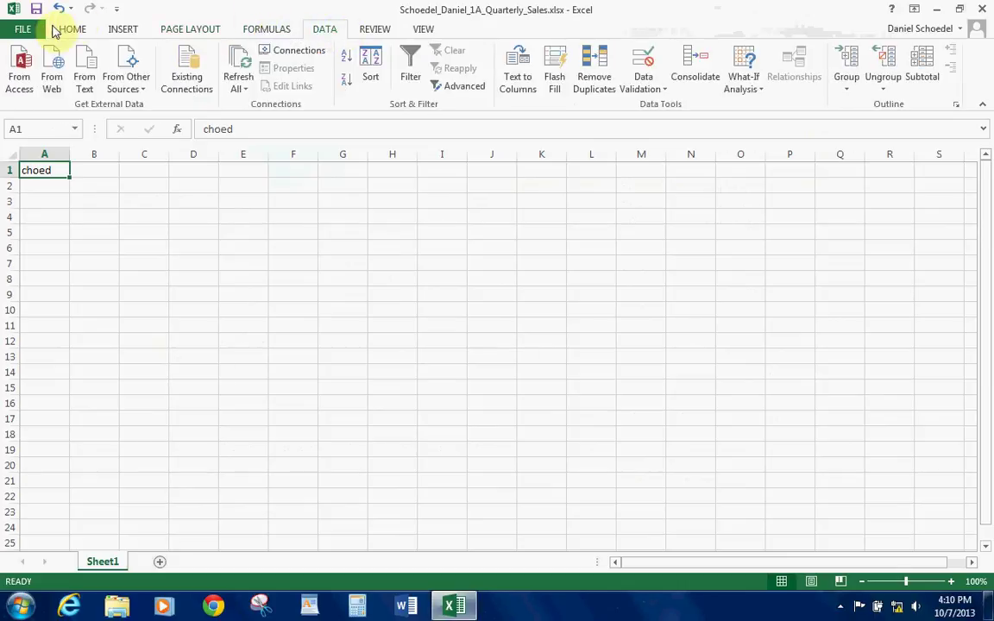
Step: Delete the stray text "choed" from cell A1
left_click(234, 127)
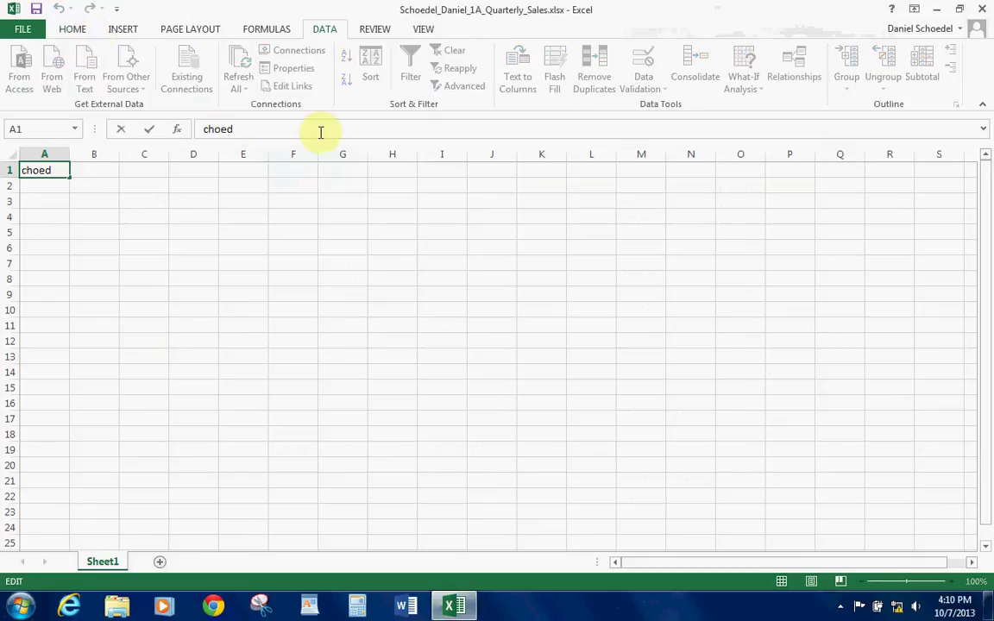
key("BackSpace")
key("BackSpace")
key("BackSpace")
key("BackSpace")
key("BackSpace")
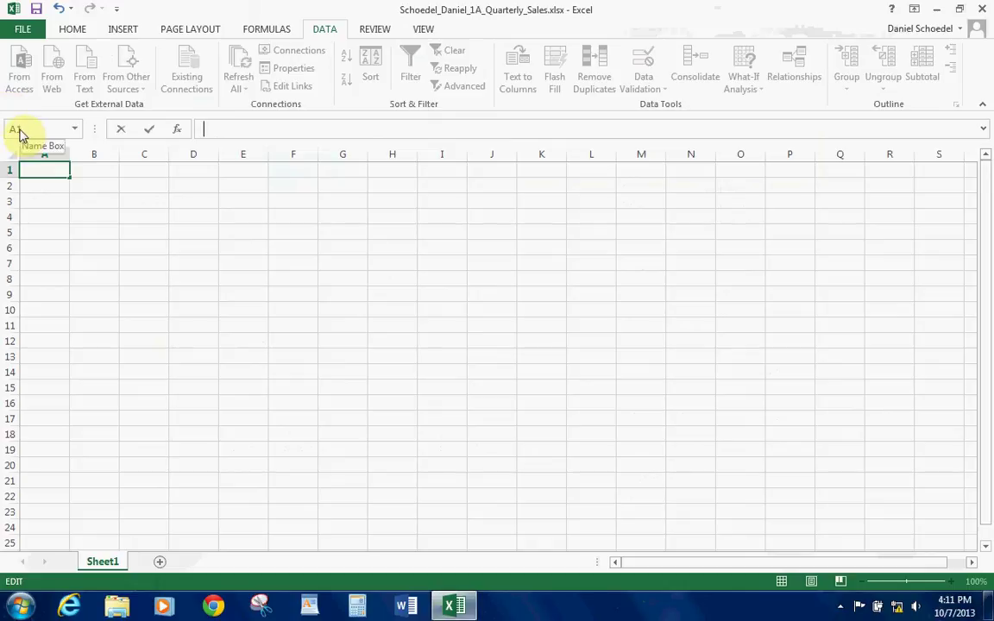
left_click(351, 230)
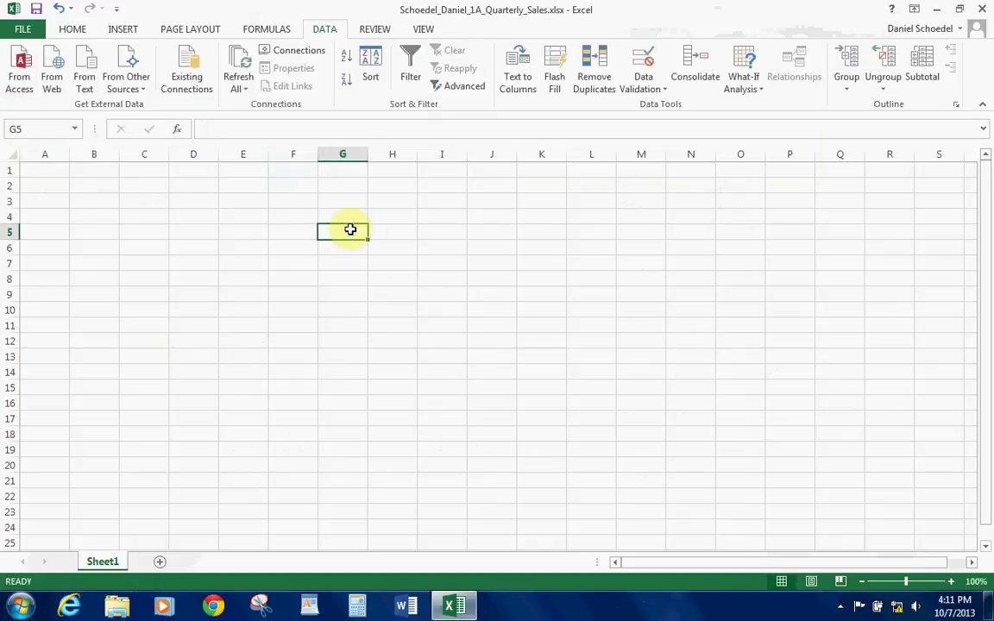
Step: Select cell E10, and jump to cell L17 by entering its cell reference
left_click(243, 309)
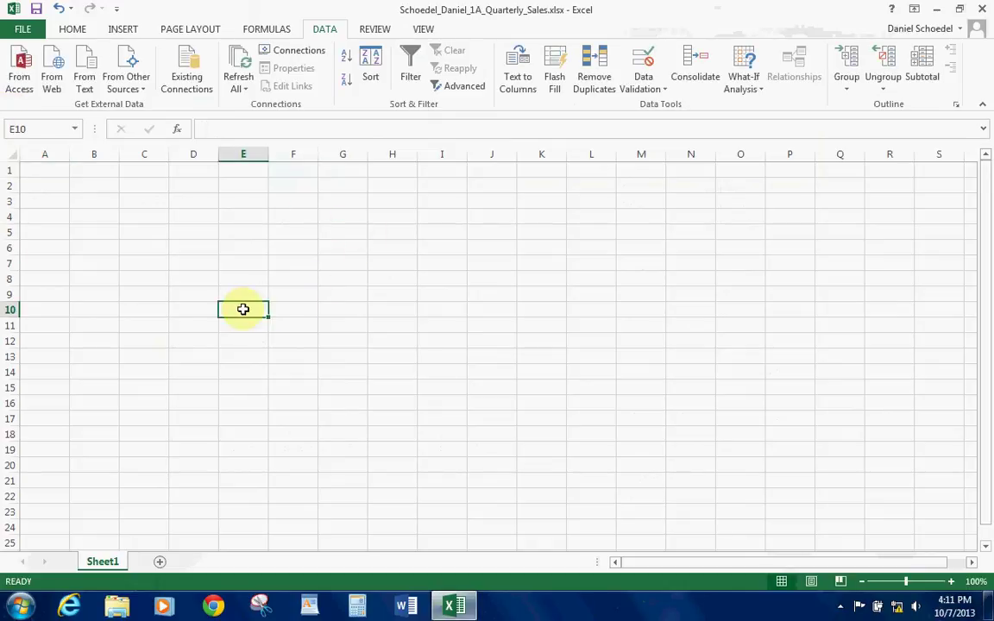
left_click(44, 129)
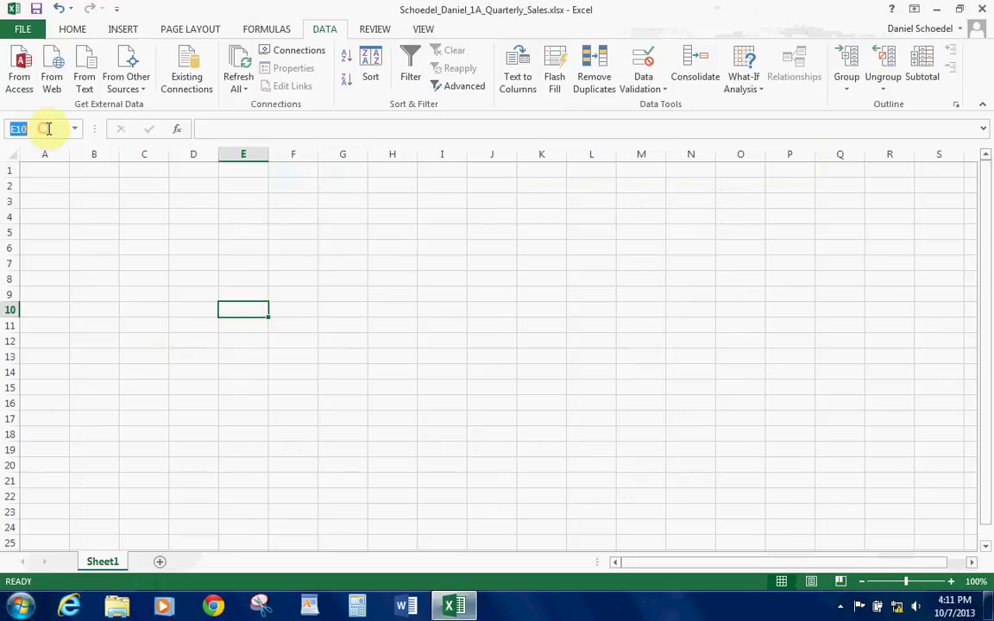
type("I176")
key("BackSpace")
key("BackSpace")
key("BackSpace")
key("BackSpace")
type("L17")
key("Return")
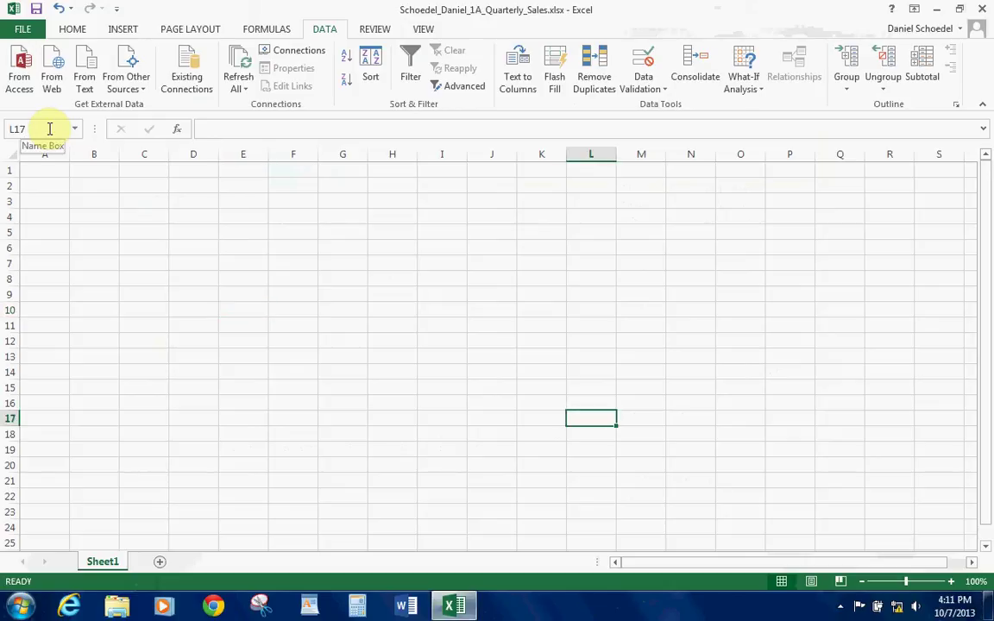
Step: Enter the worksheet title "Pro Fit Marietta" in cell A1
left_click(50, 170)
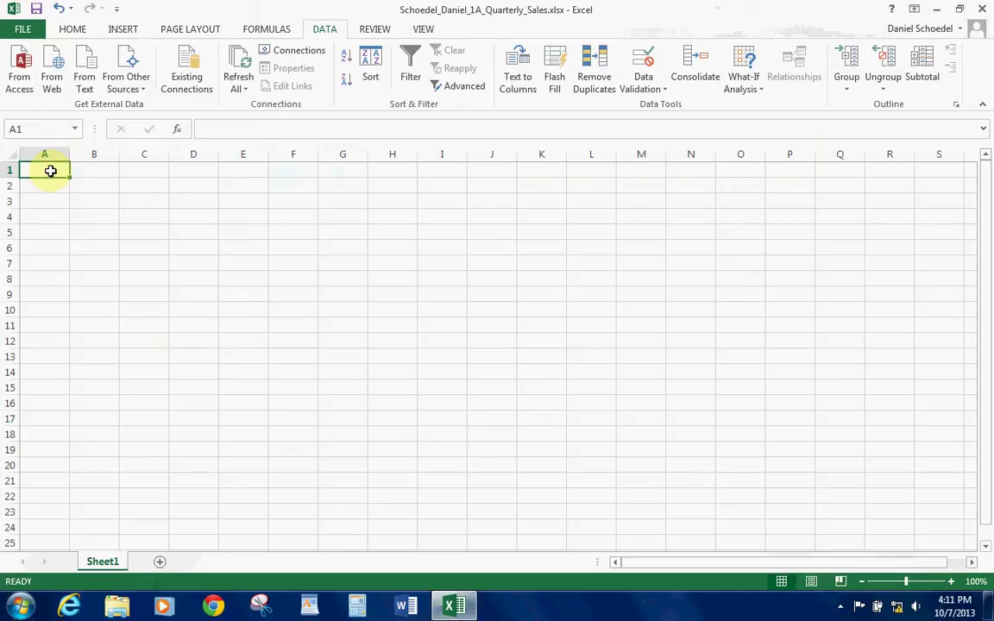
type("Pro")
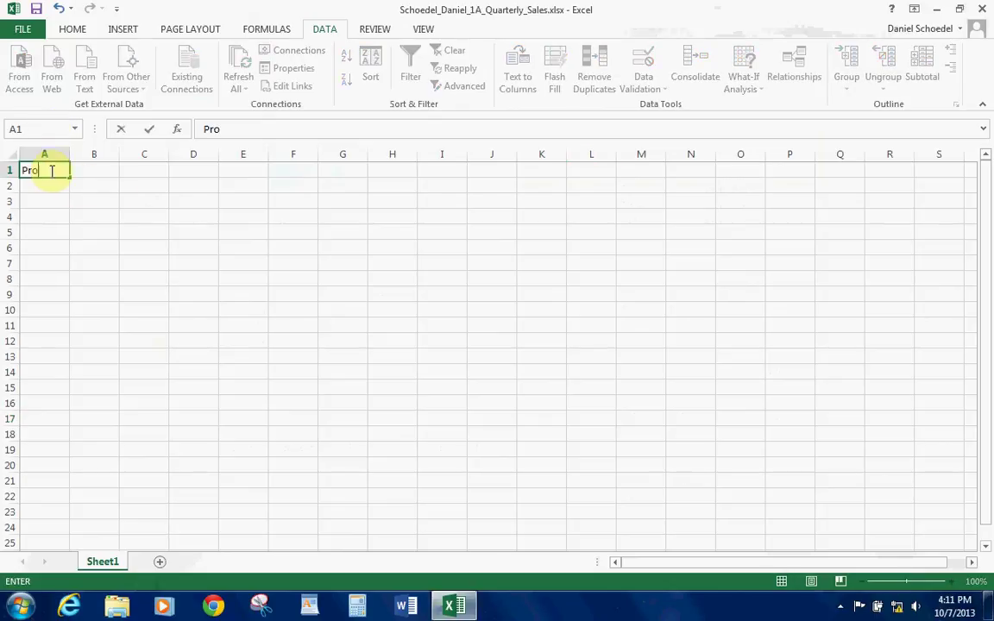
type(" Fit Marietta")
key("Return")
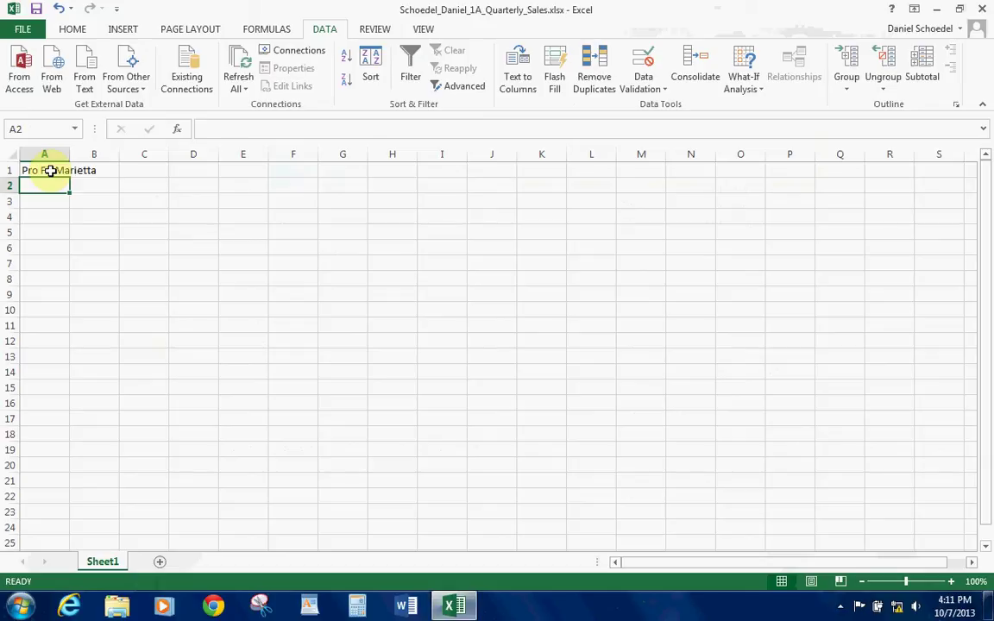
Step: Enter the subtitle "Second Quarter Cardio Sales" in cell A2
type("Second")
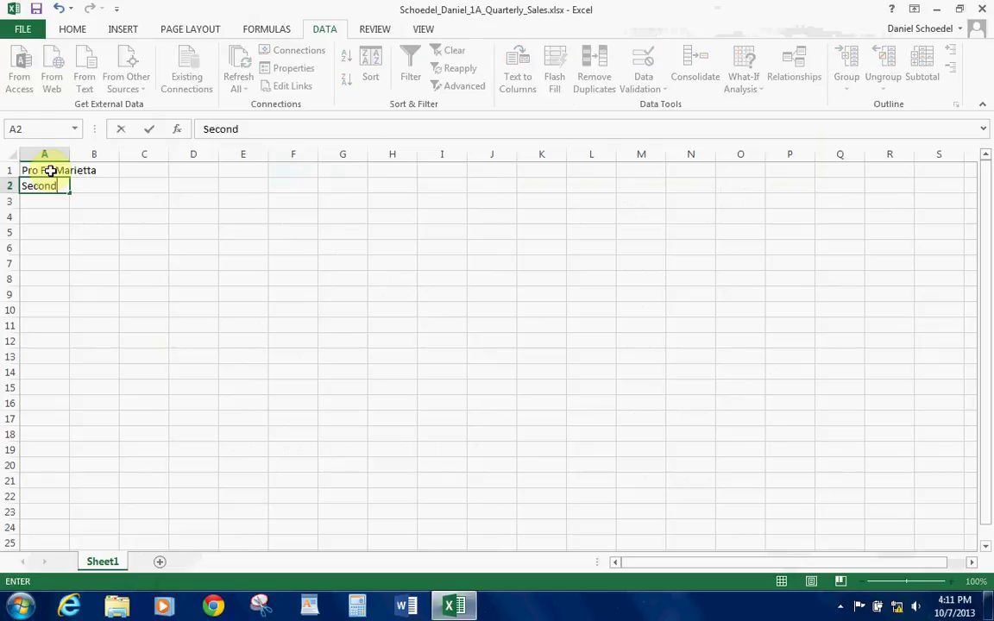
type(" Quas")
key("BackSpace")
type("rter")
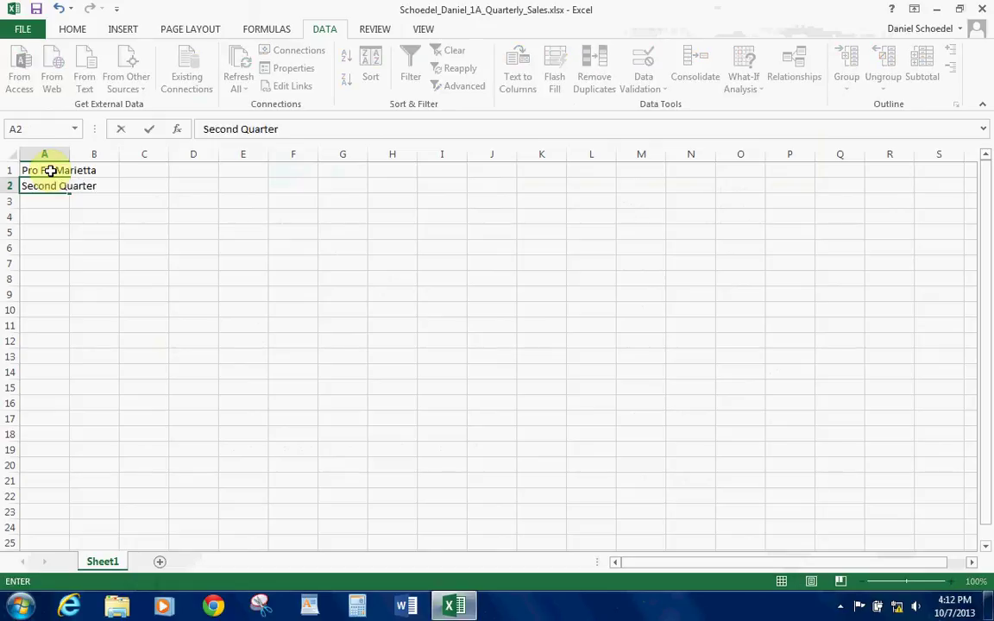
type(" Cardio Sales")
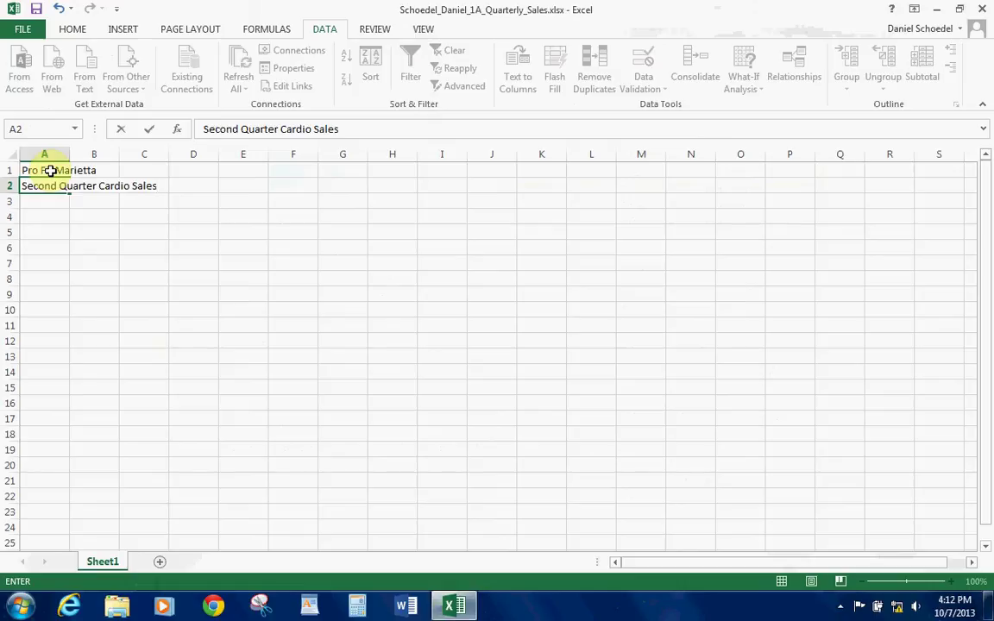
key("Return")
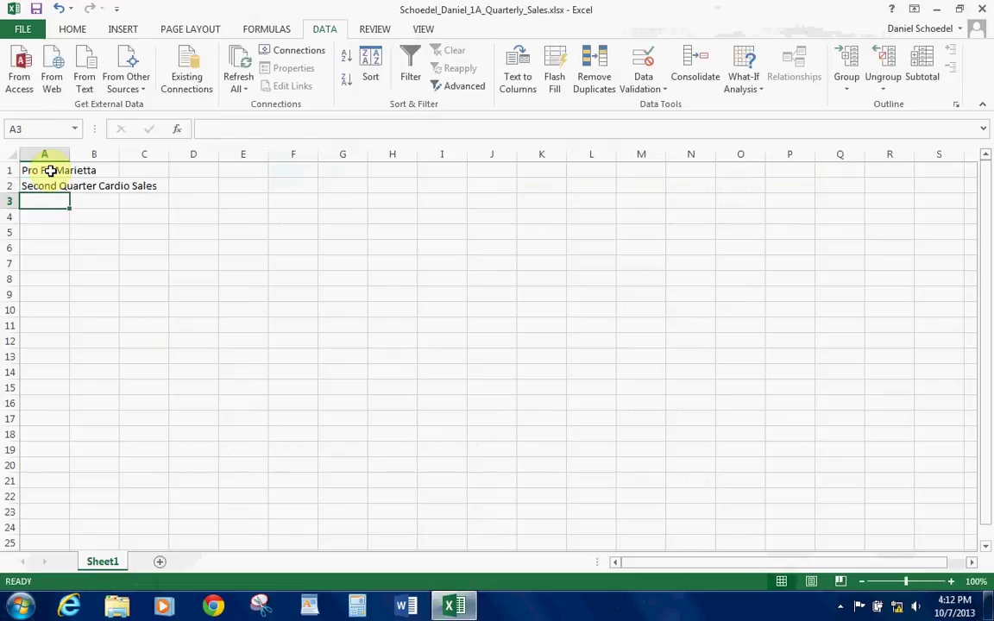
Step: Enter the row label "Exercise Bikes" in cell A4
key("Down")
key("Up")
key("Down")
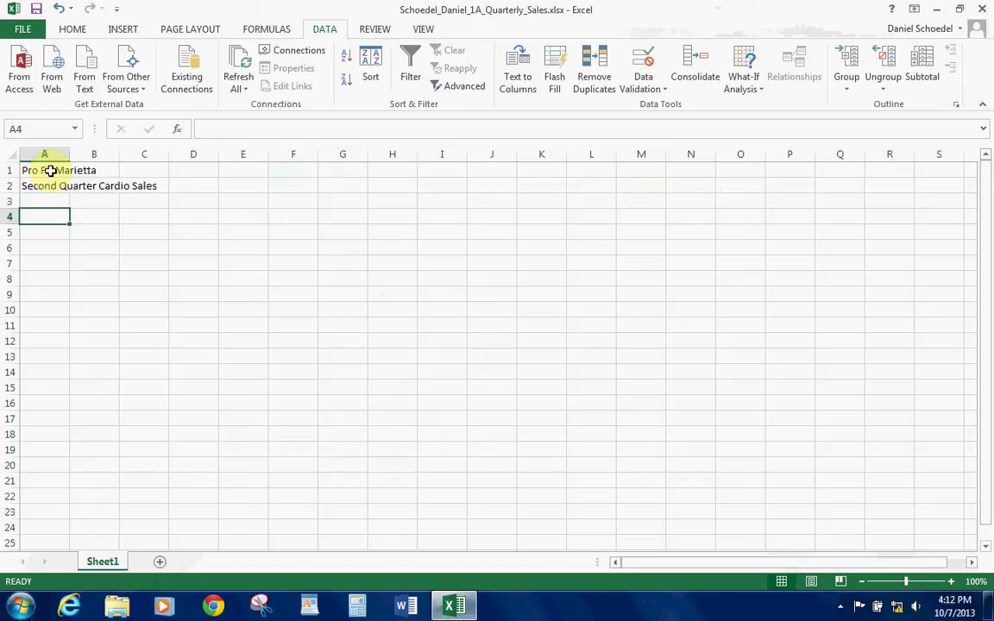
type("Exercsi")
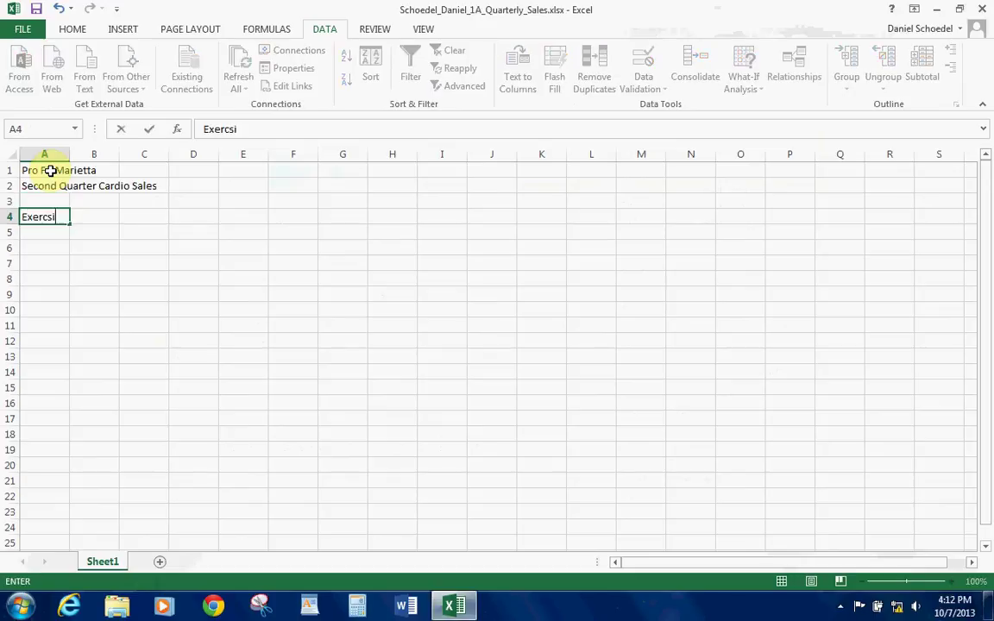
key("BackSpace")
key("BackSpace")
type("ise Bikers")
key("BackSpace")
key("BackSpace")
type("s")
key("Return")
Step: Enter the row label "Elliptical Machines" in cell A5, correcting its spelling
type("E")
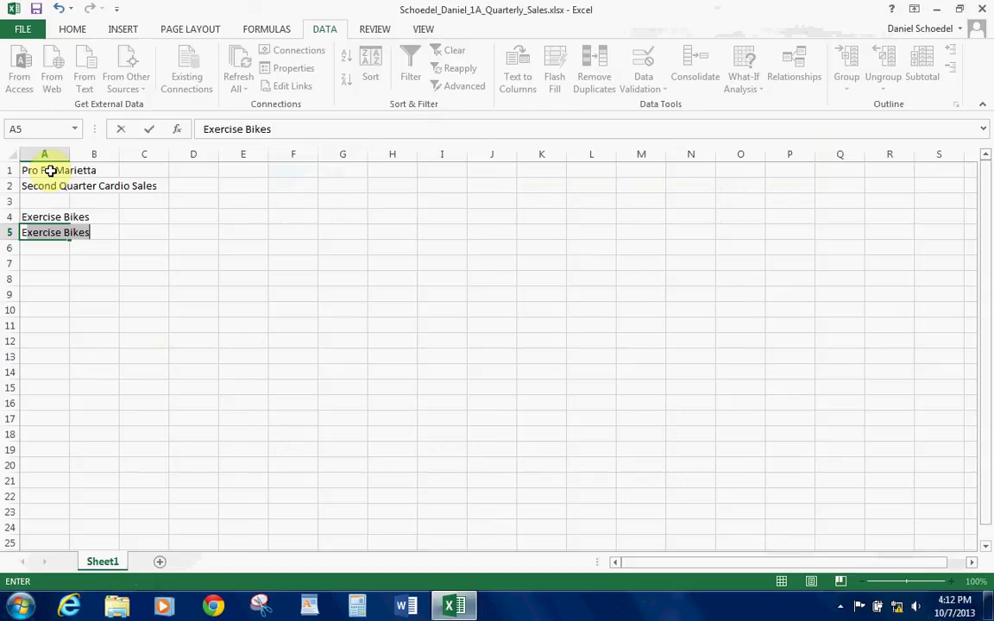
type("llipctical")
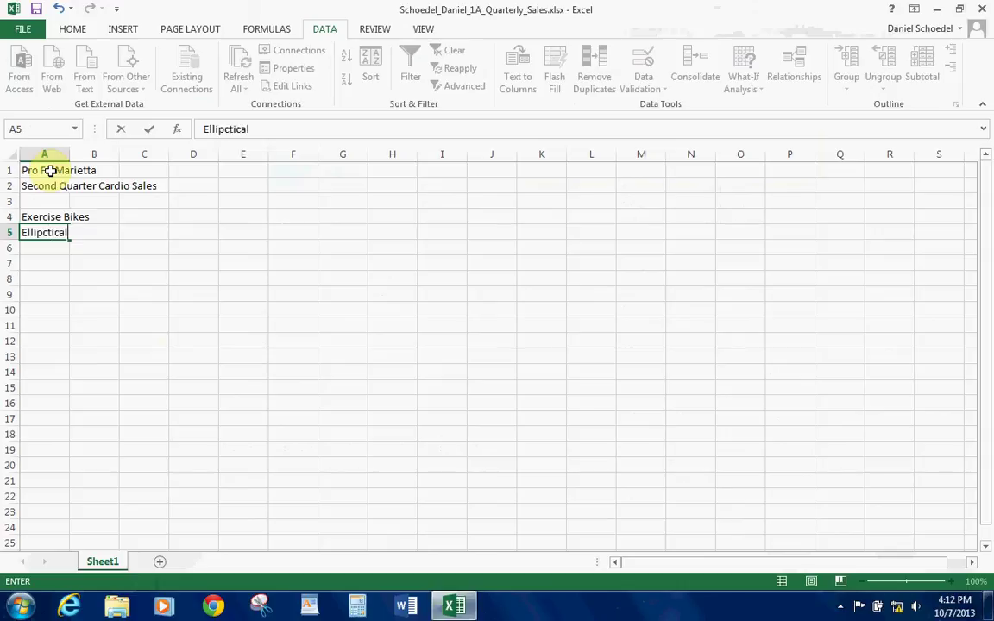
type(" Machines")
key("Return")
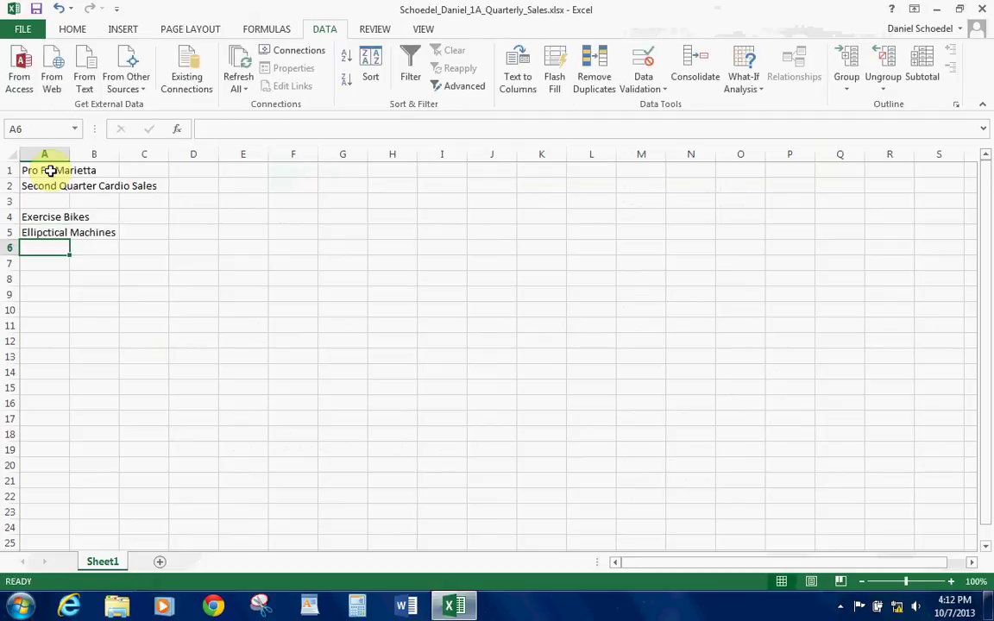
left_click(38, 231)
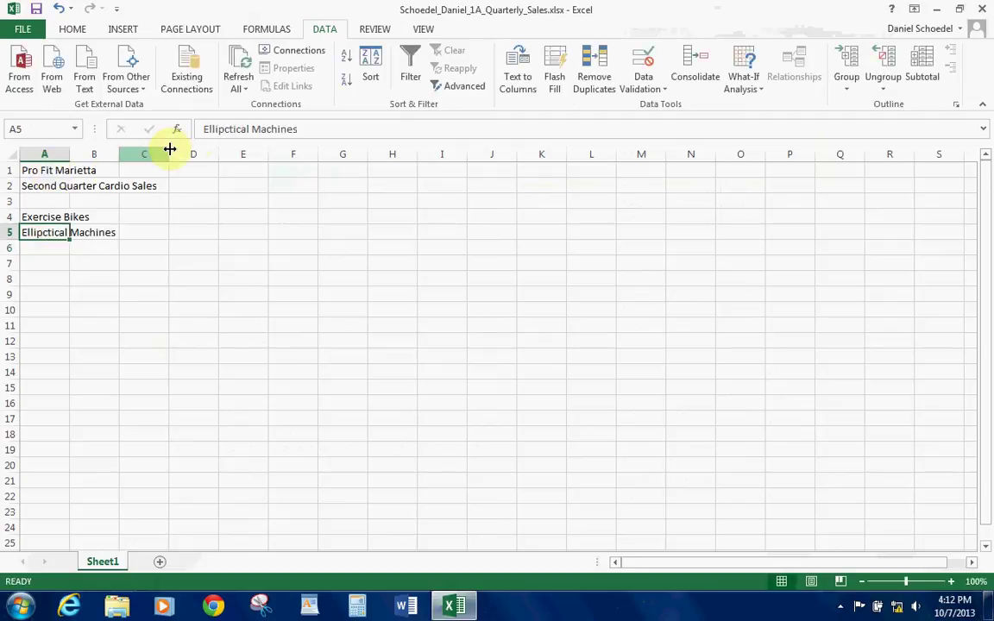
left_click(228, 129)
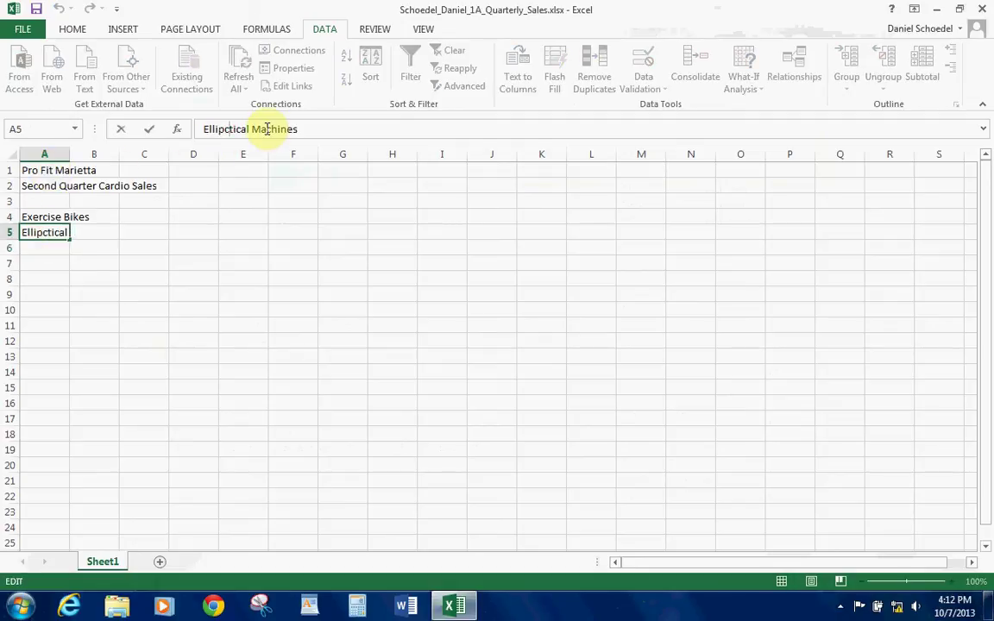
key("BackSpace")
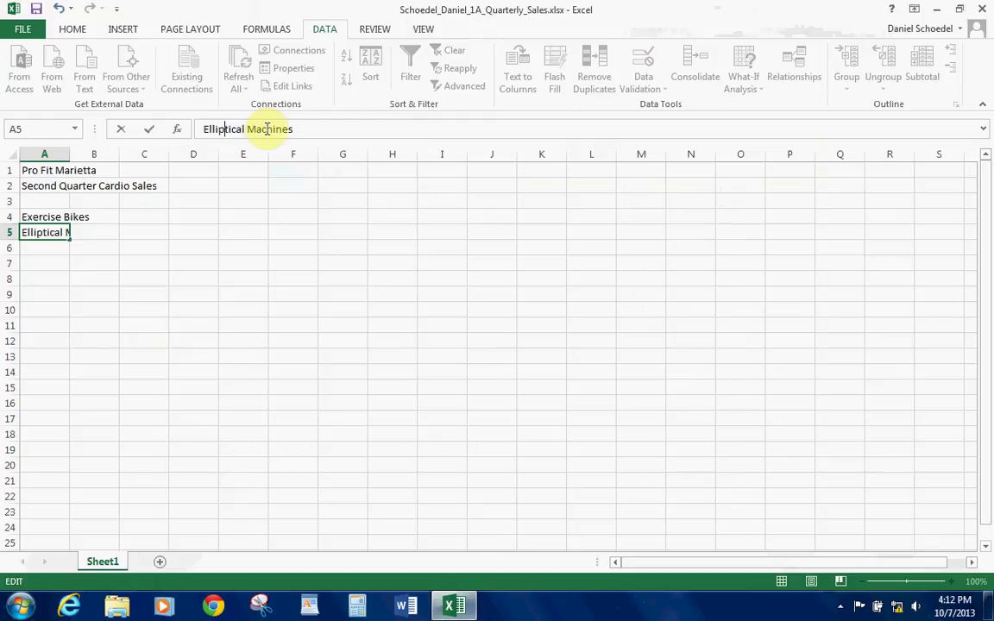
key("Return")
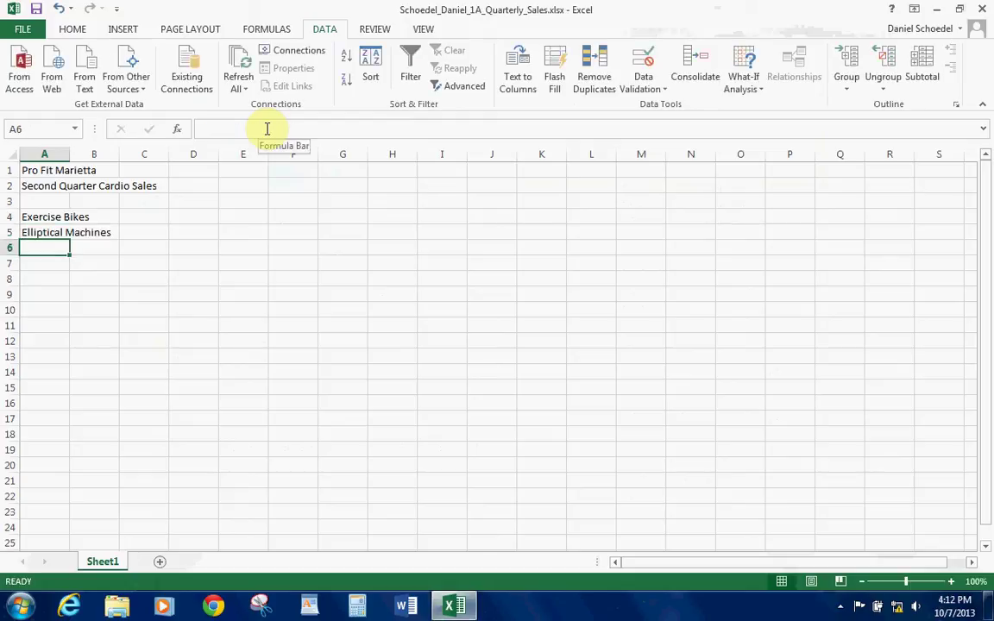
Step: Enter the row labels "Treadmills", "Rowing Machines" and "Total" in cells A6 to A8
type("Tr")
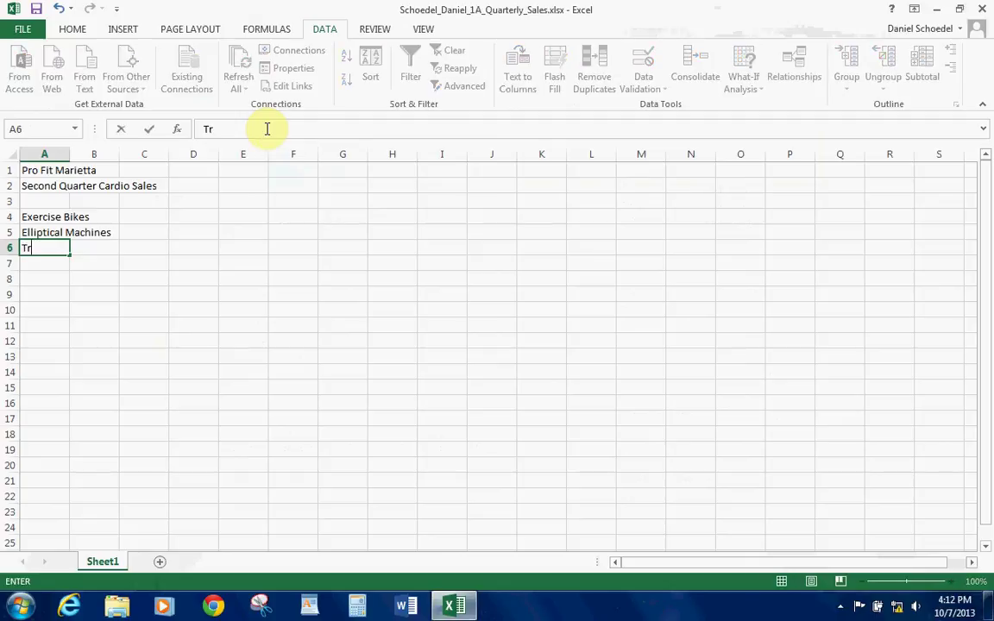
type("eadmills")
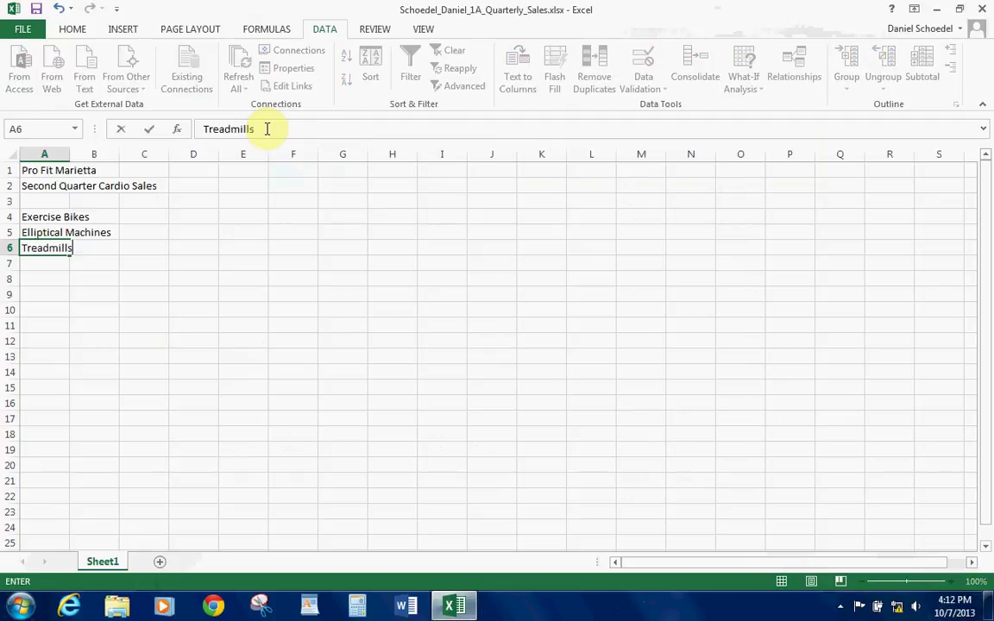
key("Return")
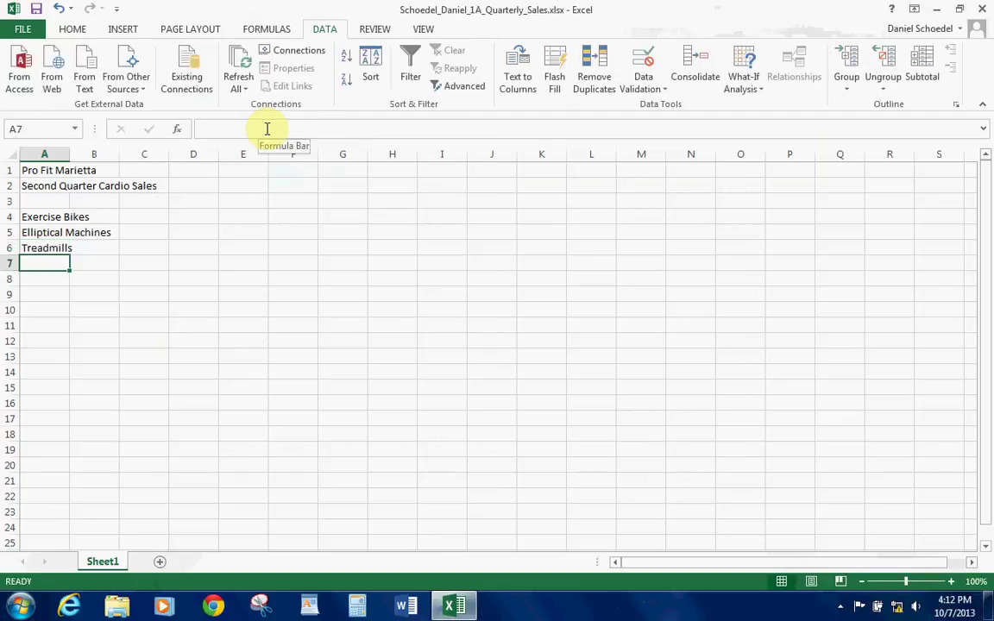
type("Rowing Machines")
key("Return")
type("Total")
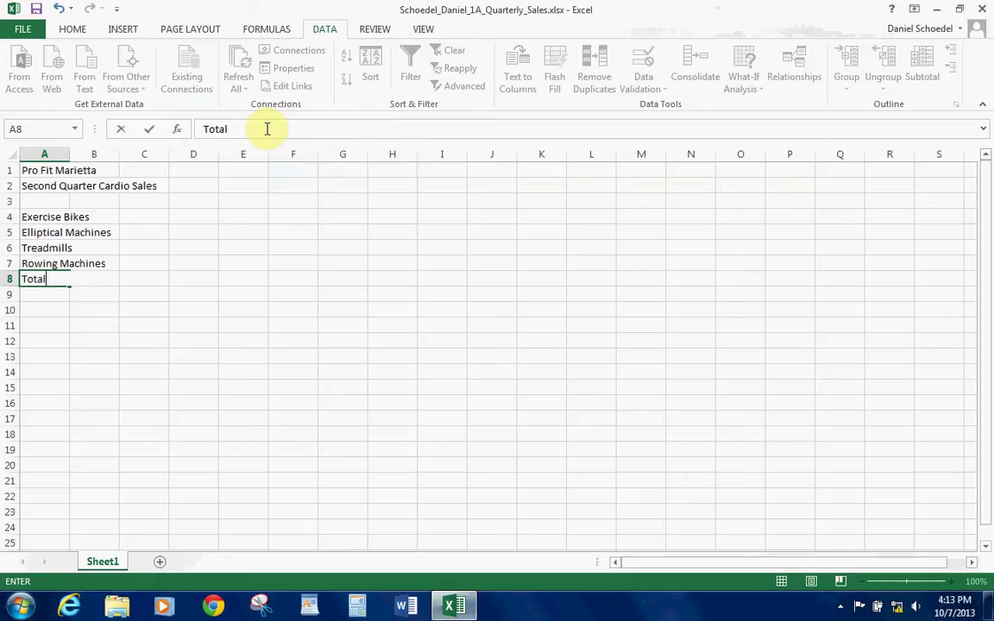
Step: Enter "April" in cell B3 and autofill the month headings across to D3
left_click(92, 200)
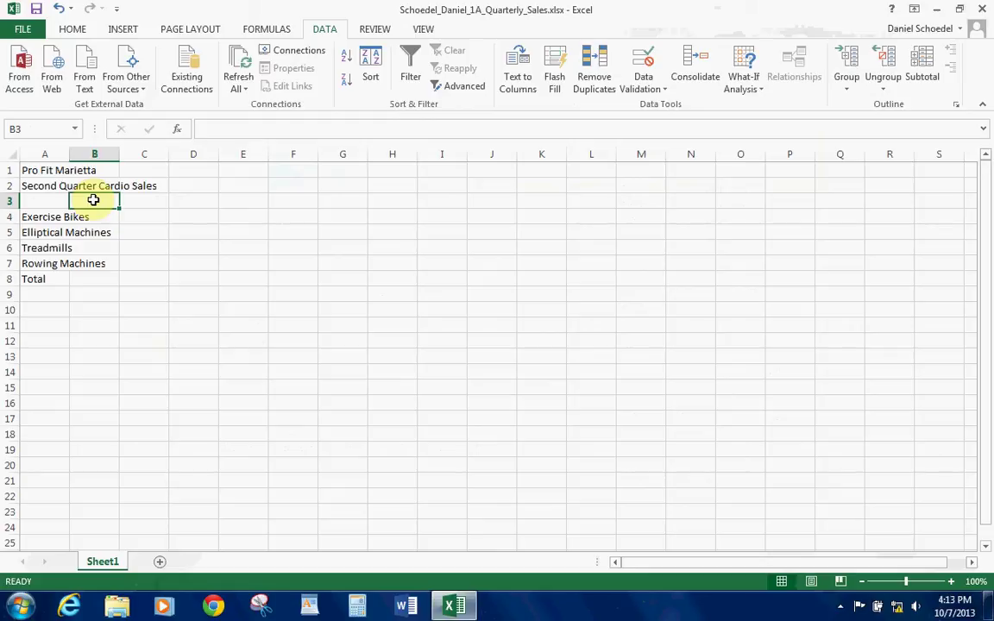
type("April")
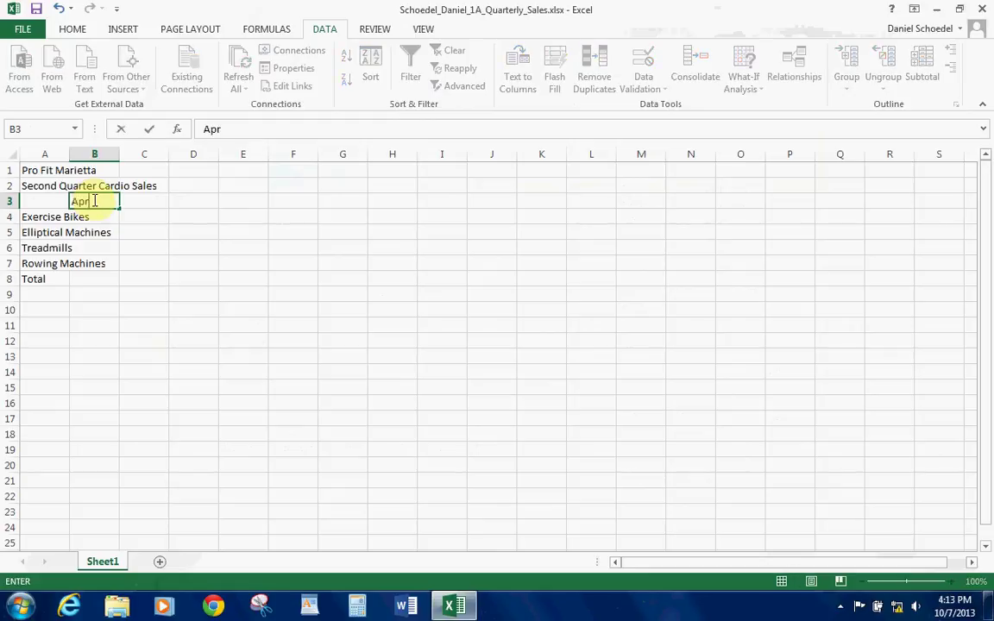
left_click(148, 131)
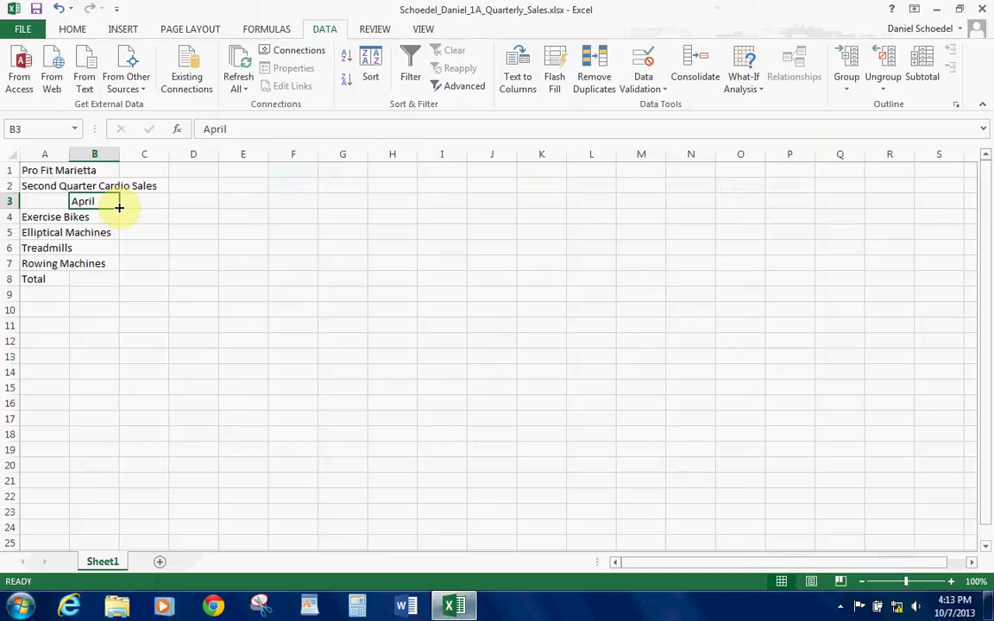
left_click_drag(119, 207, 208, 205)
Step: Try autofilling weekdays from "Tuesday" in cell E6 across to K6, and clear the test cells
left_click(245, 248)
type("Tues")
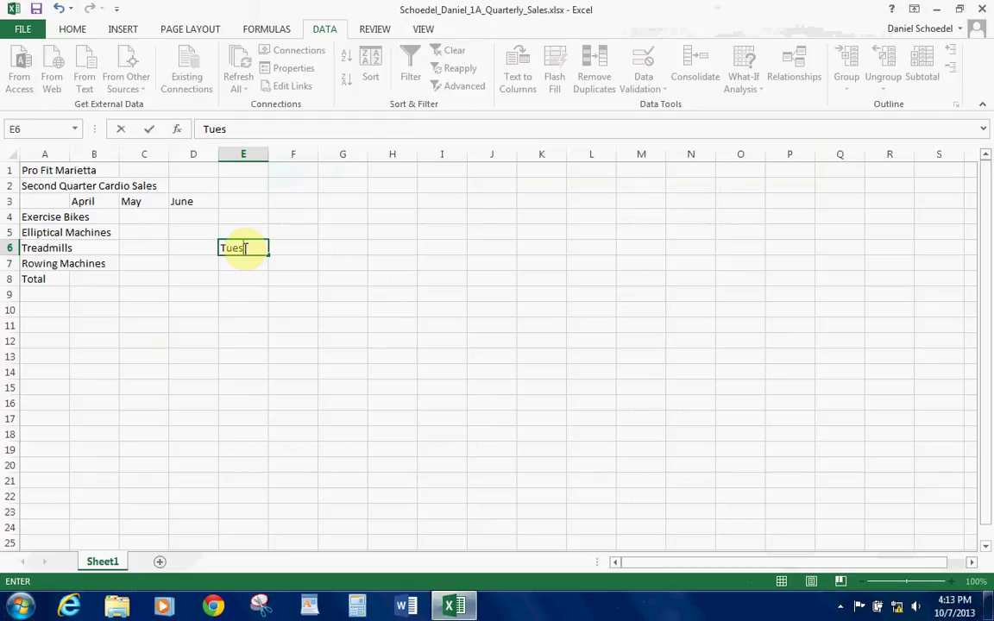
type("day")
key("Return")
left_click(241, 249)
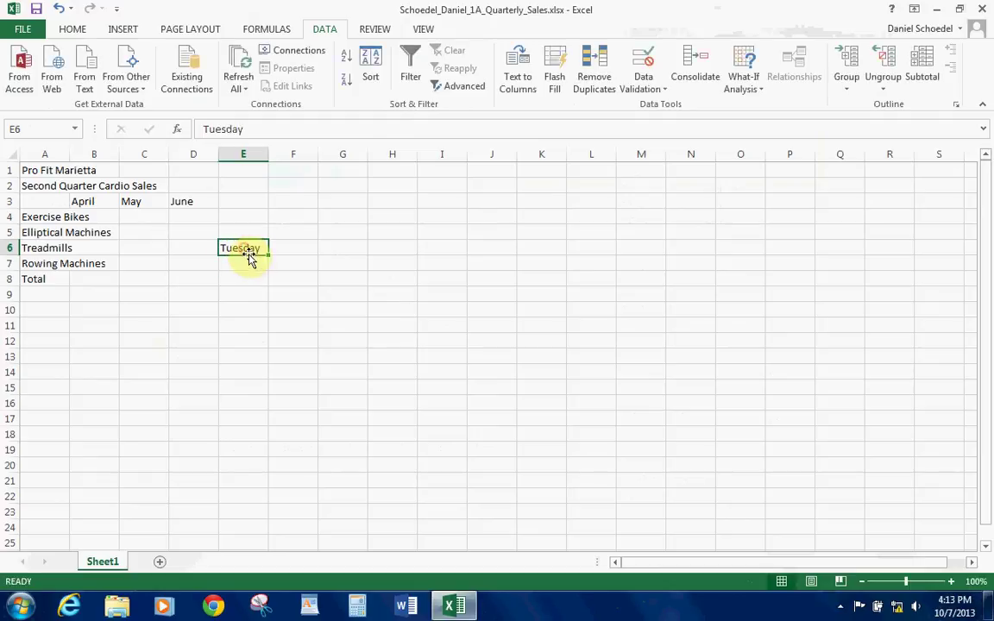
left_click_drag(267, 254, 571, 251)
key("Delete")
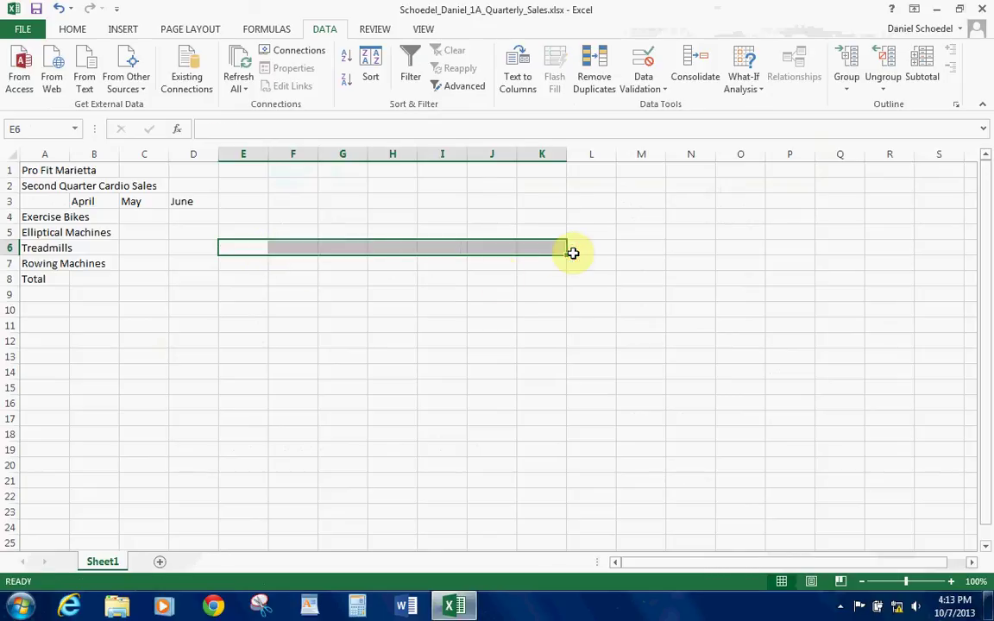
Step: Try autofilling a number series from 1 and 2 in G10:H10 across to M10, and clear the test cells
left_click(362, 308)
type("1")
key("Tab")
type("2")
key("Tab")
left_click(394, 311)
left_click_drag(360, 318, 648, 308)
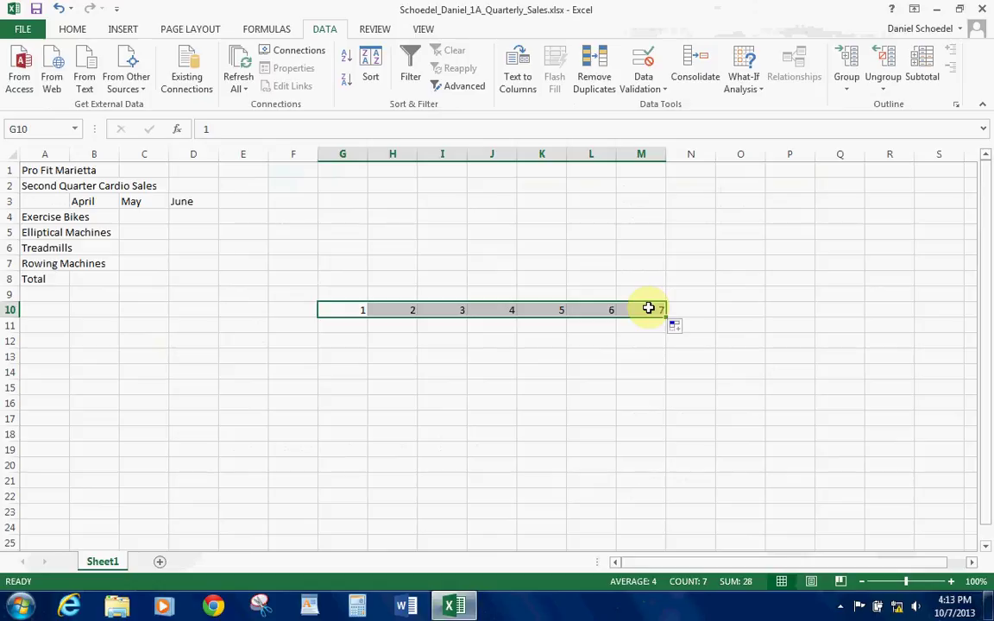
key("Delete")
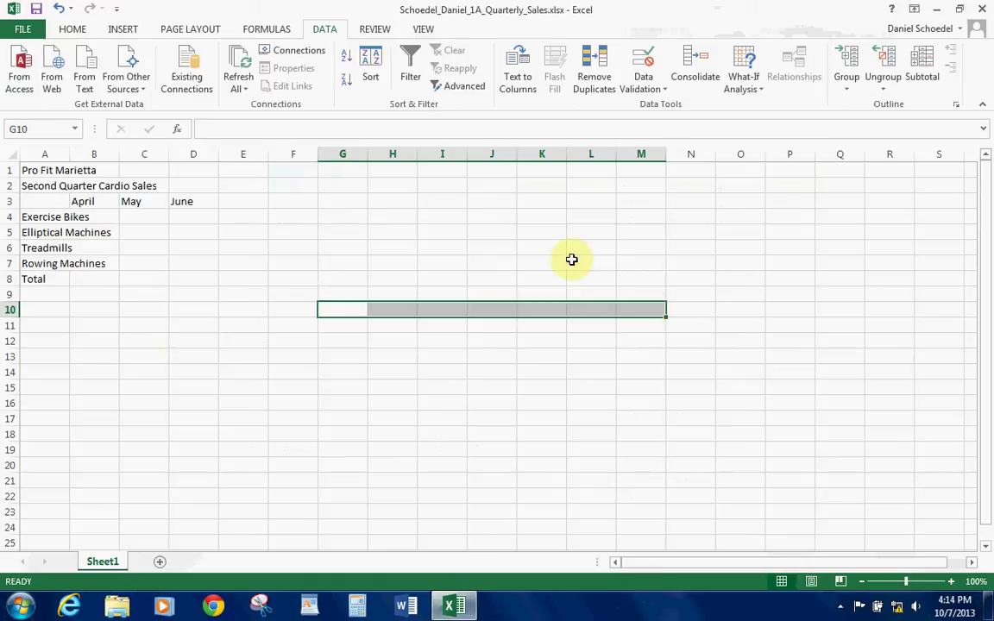
Step: Clear the month headings in B3:D3 and re-enter "April" in cell B3
left_click_drag(95, 201, 183, 202)
key("Delete")
type("April")
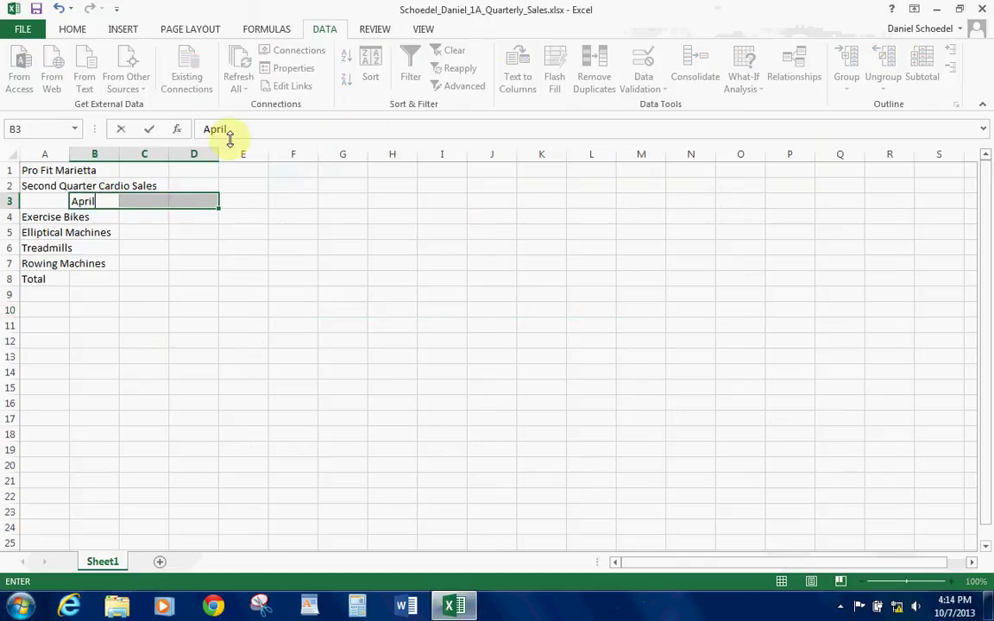
key("Return")
Step: Autofill the months from April in B3 through June in D3, and widen column A to fit its row labels
left_click(140, 202)
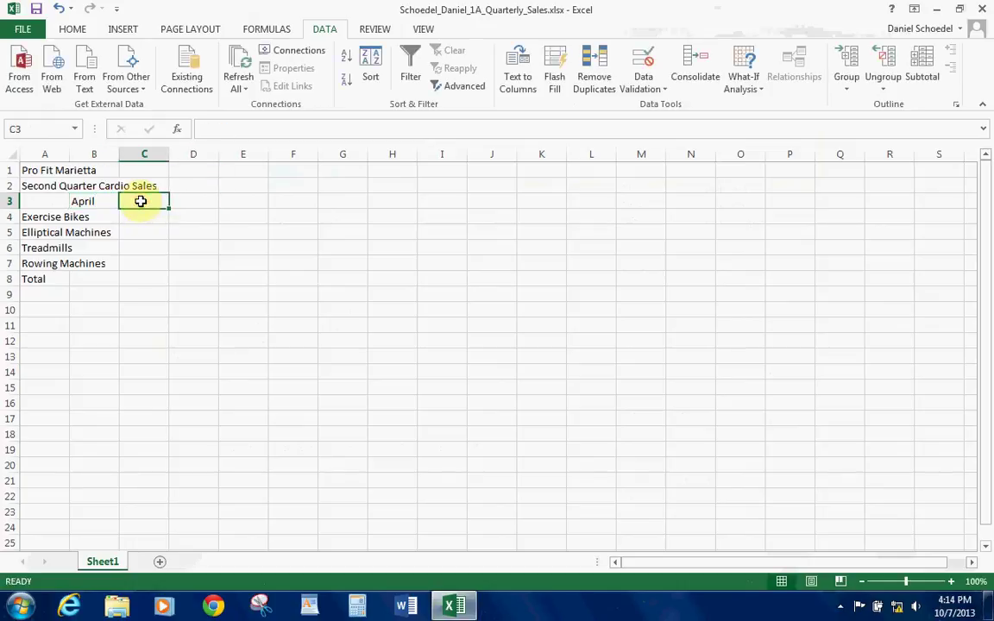
left_click(84, 200)
left_click_drag(118, 208, 207, 207)
left_click(243, 226)
left_click(259, 309)
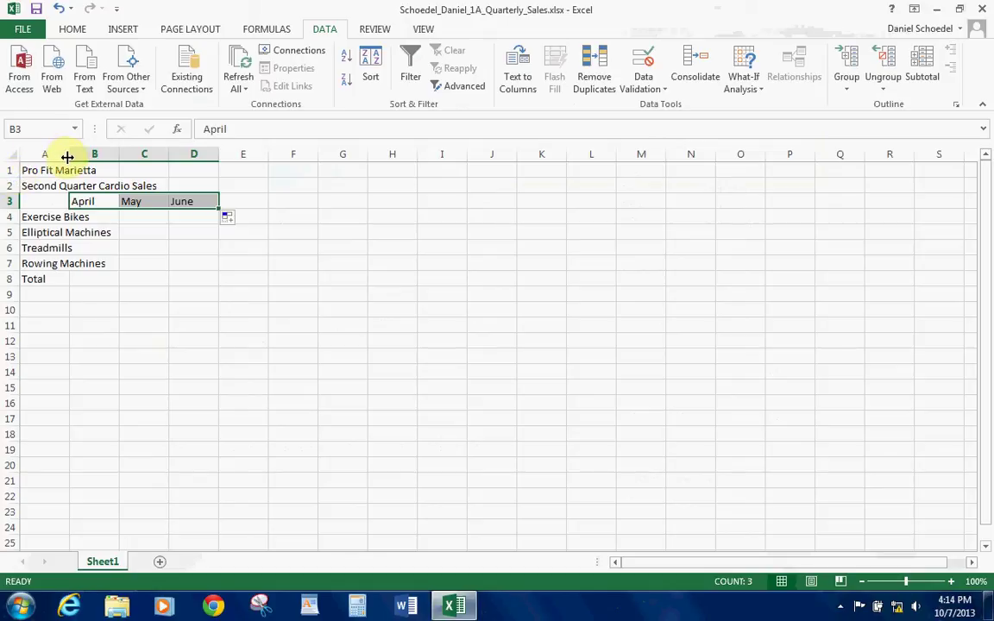
left_click_drag(67, 157, 113, 149)
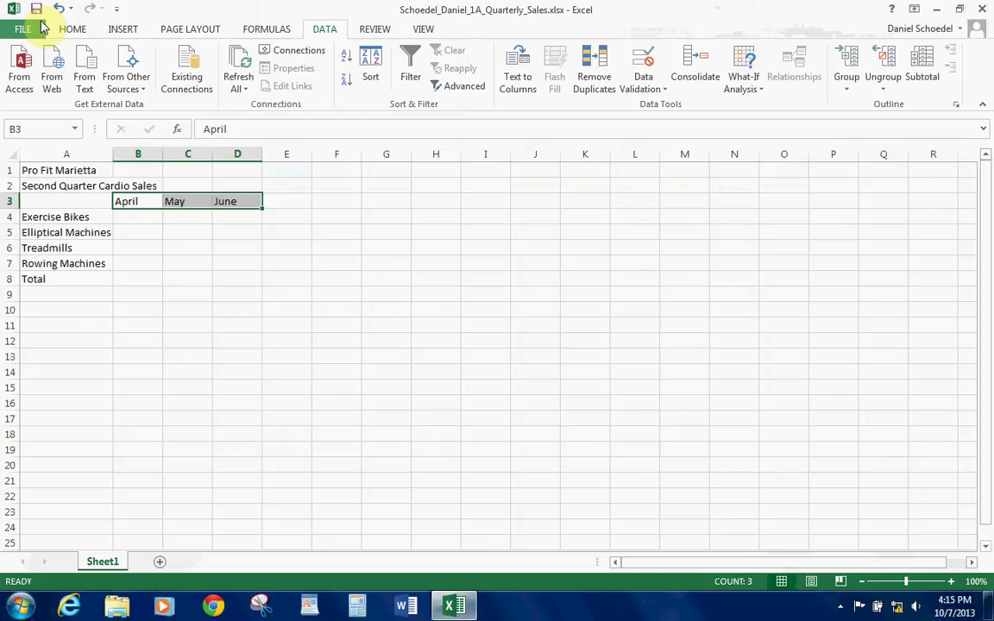
Step: Enter 68991.12 as the April sales for Exercise Bikes in cell B4
left_click(138, 219)
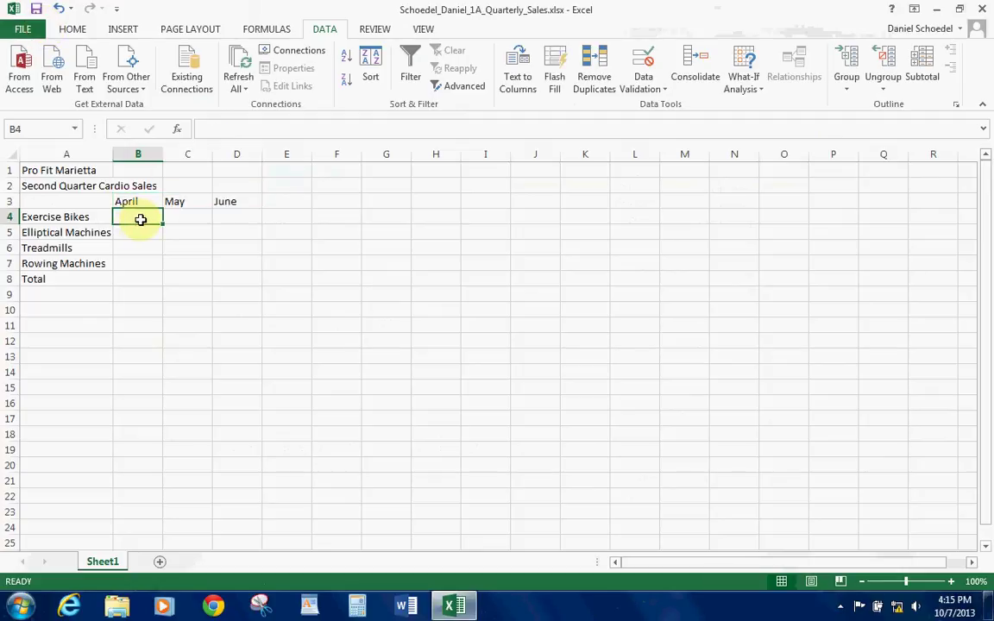
type("6899")
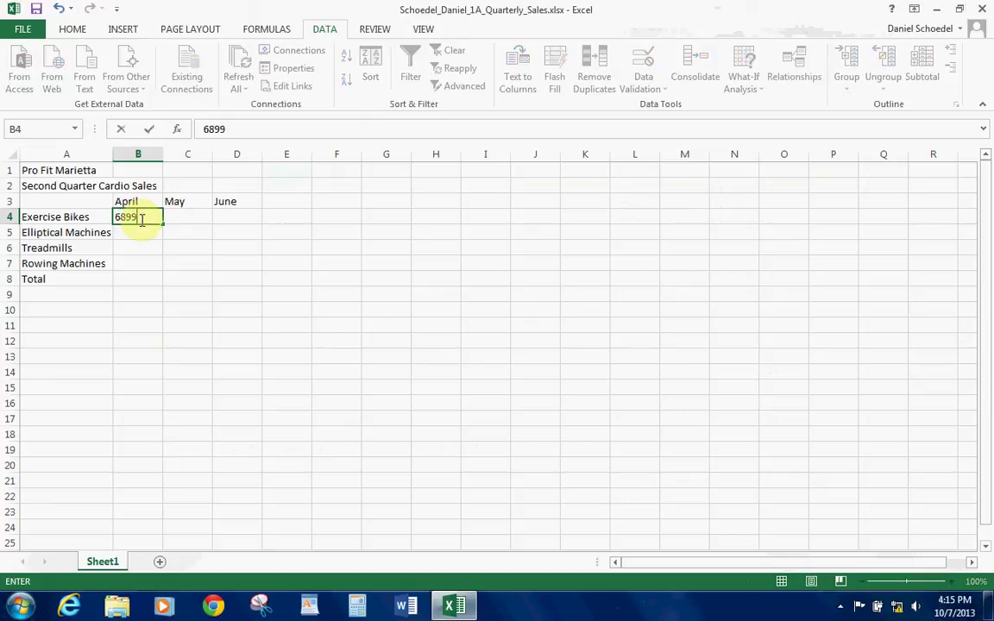
type("1.12")
key("Return")
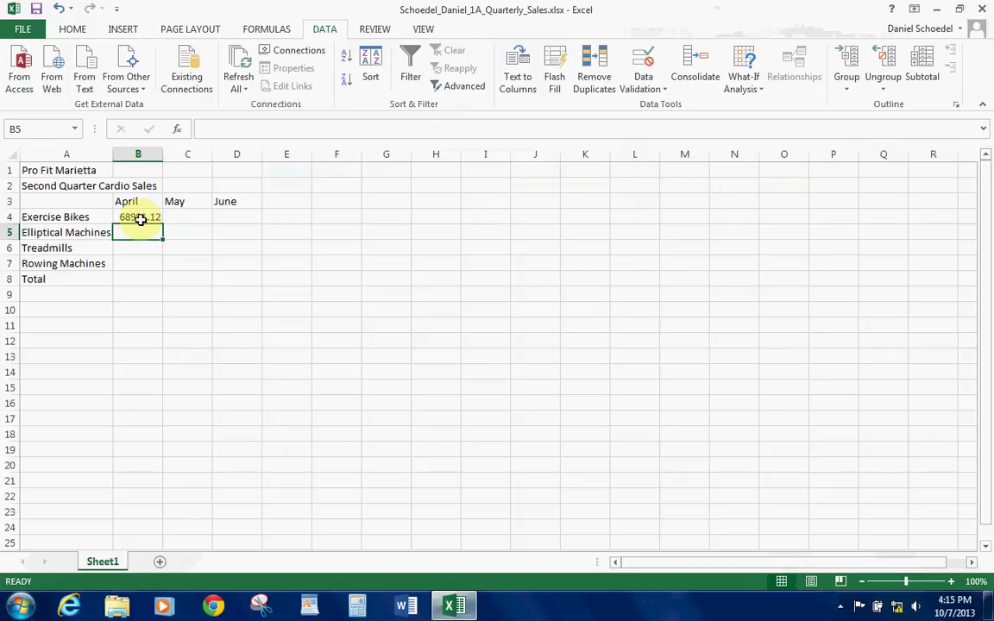
Step: Increase and decrease the decimal places shown in cell B4, ending with two decimals
left_click(142, 217)
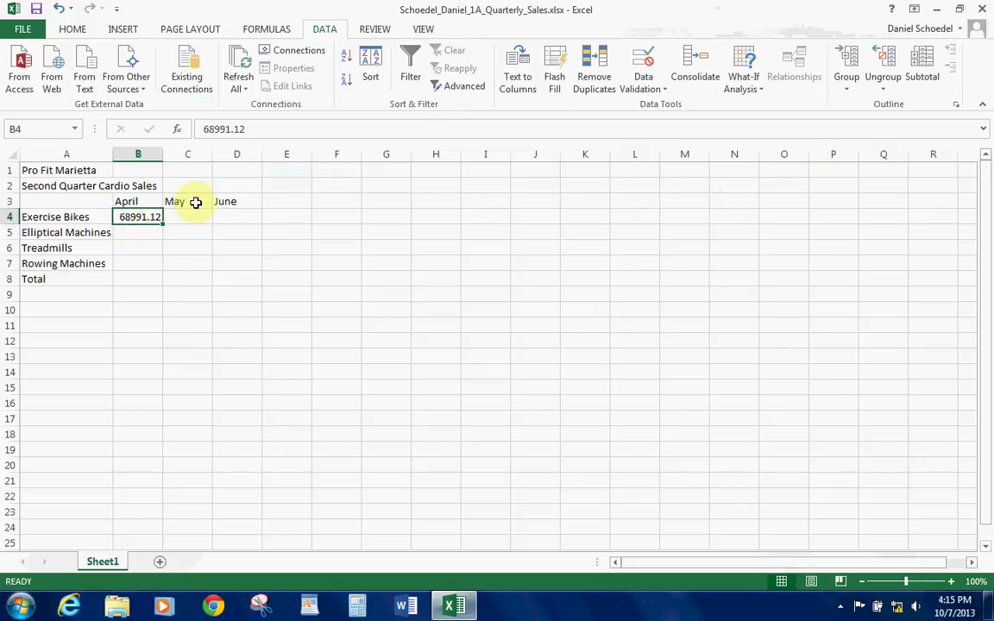
left_click(69, 31)
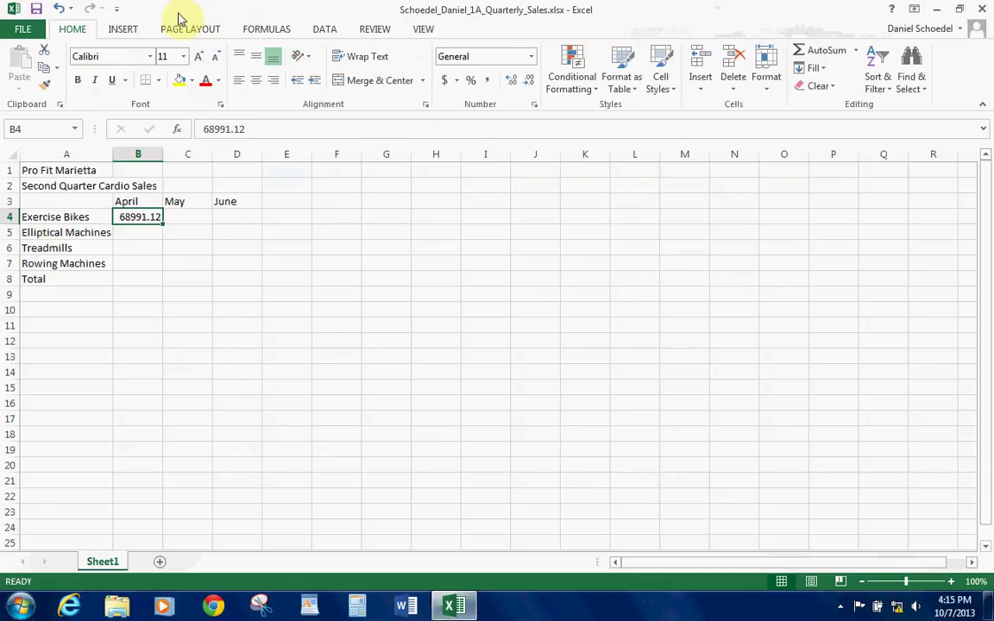
left_click(512, 85)
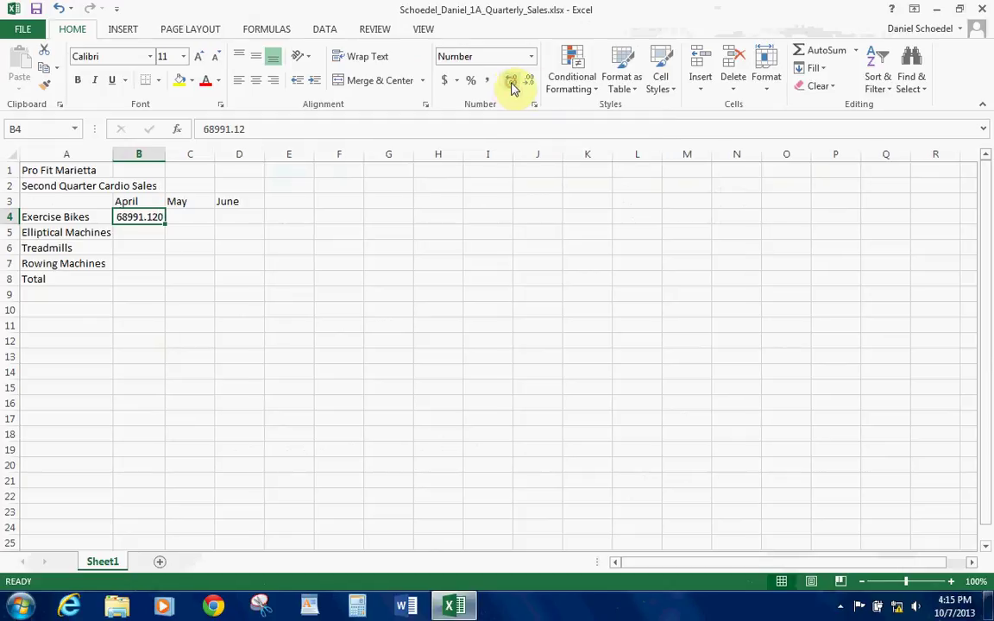
left_click(529, 81)
left_click(529, 81)
left_click(529, 81)
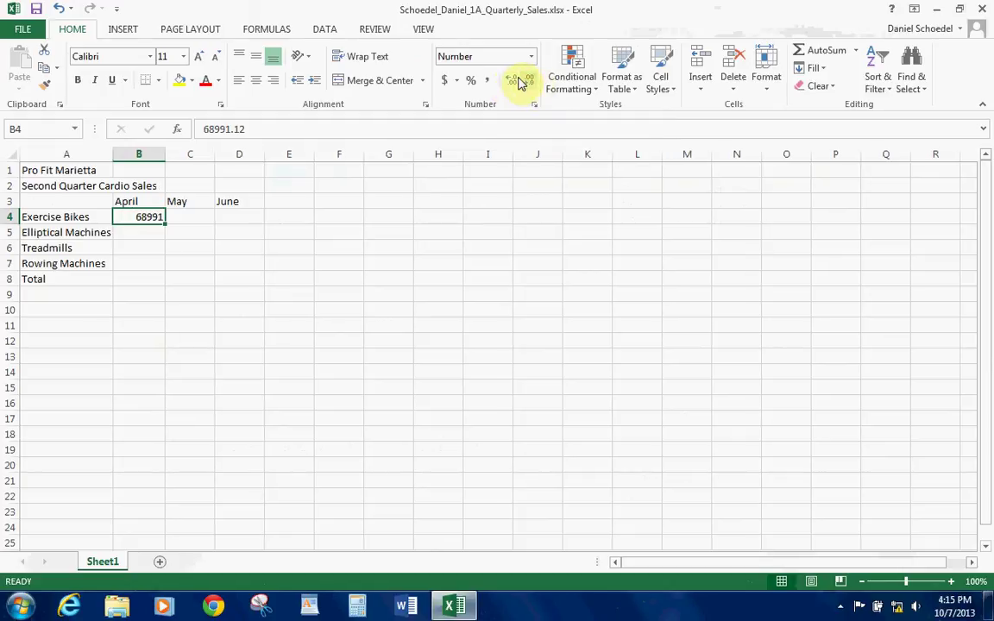
left_click(512, 82)
left_click(512, 82)
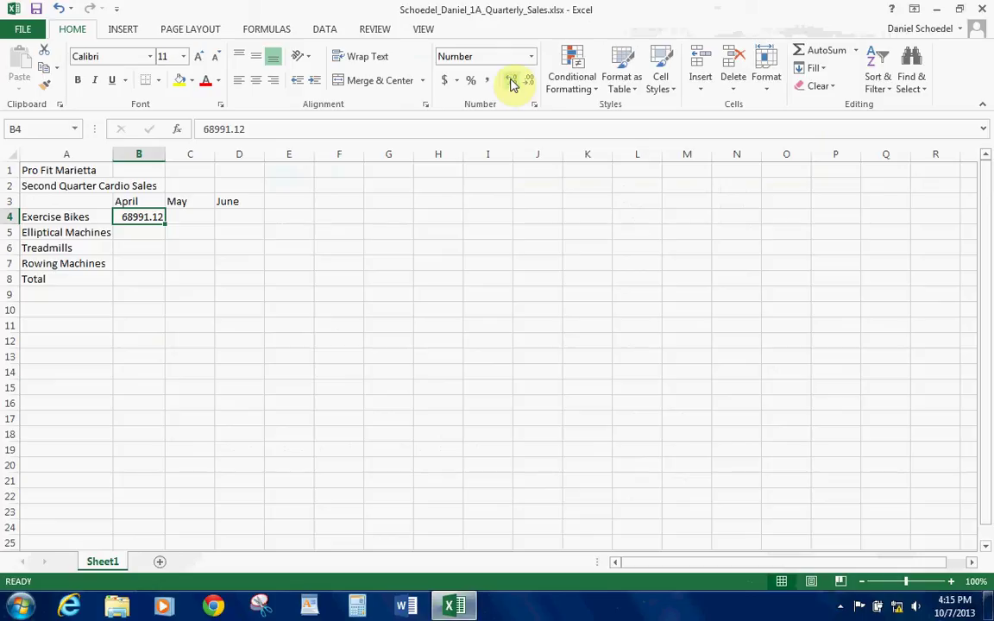
key("Down")
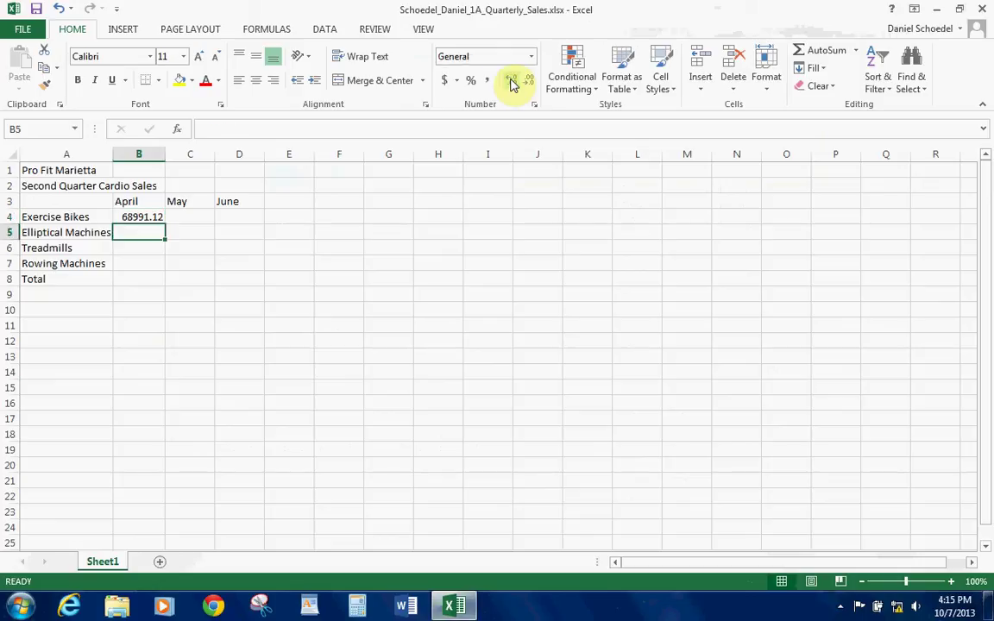
key("Up")
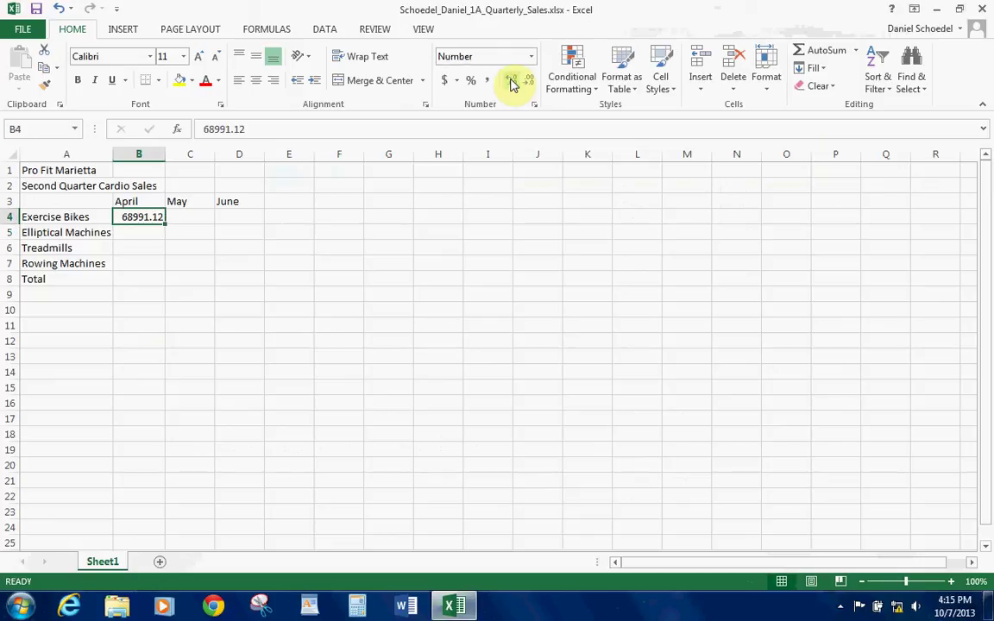
Step: Enter the remaining Exercise Bikes sales: 86894.82 for May in C4 and 99650.58 for June in D4
key("Right")
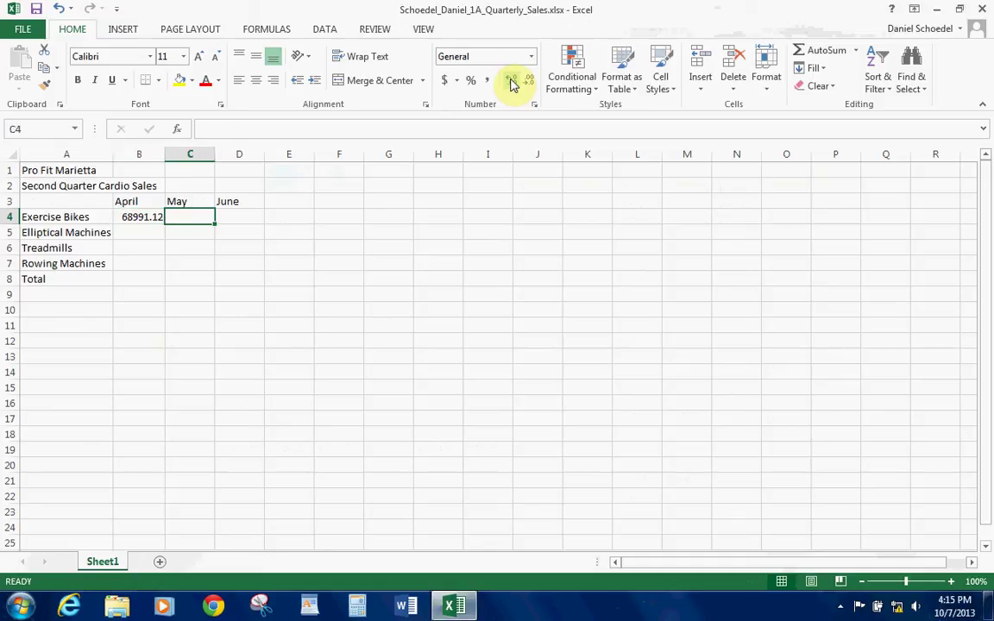
type("8")
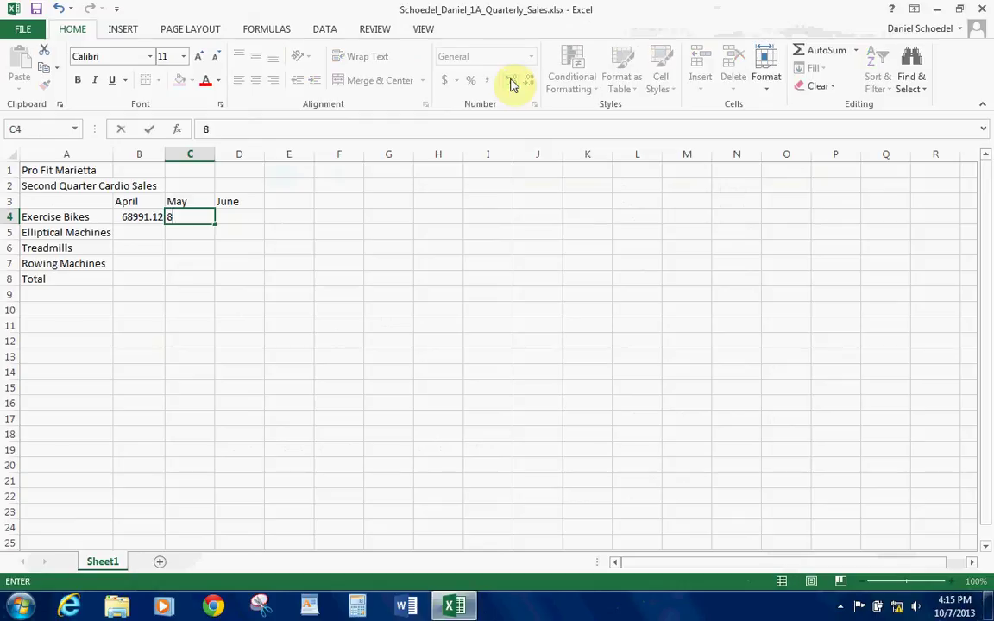
type("6894.82")
key("Tab")
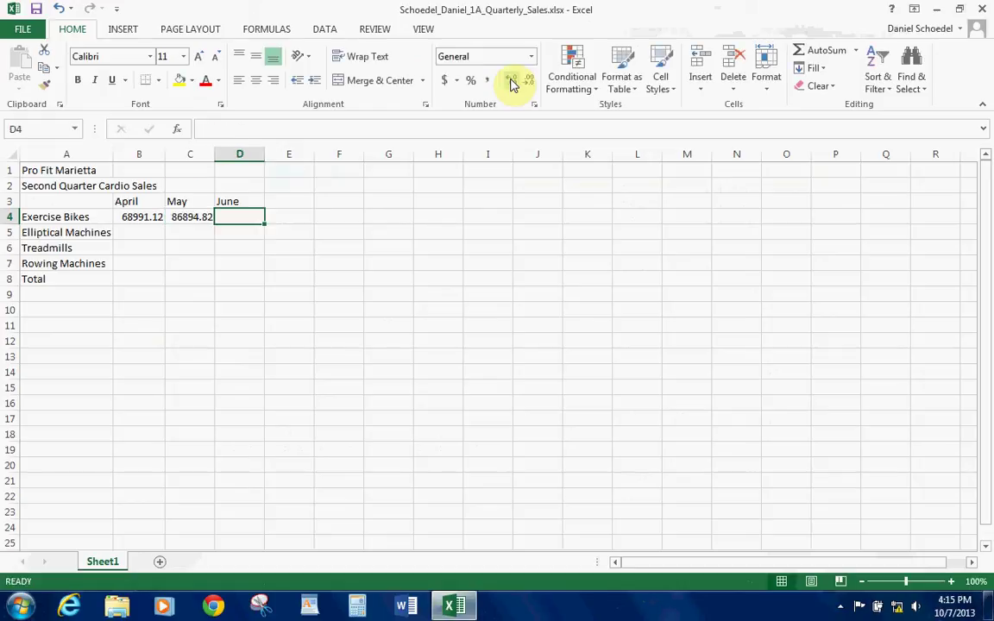
type("9")
key("BackSpace")
type("99")
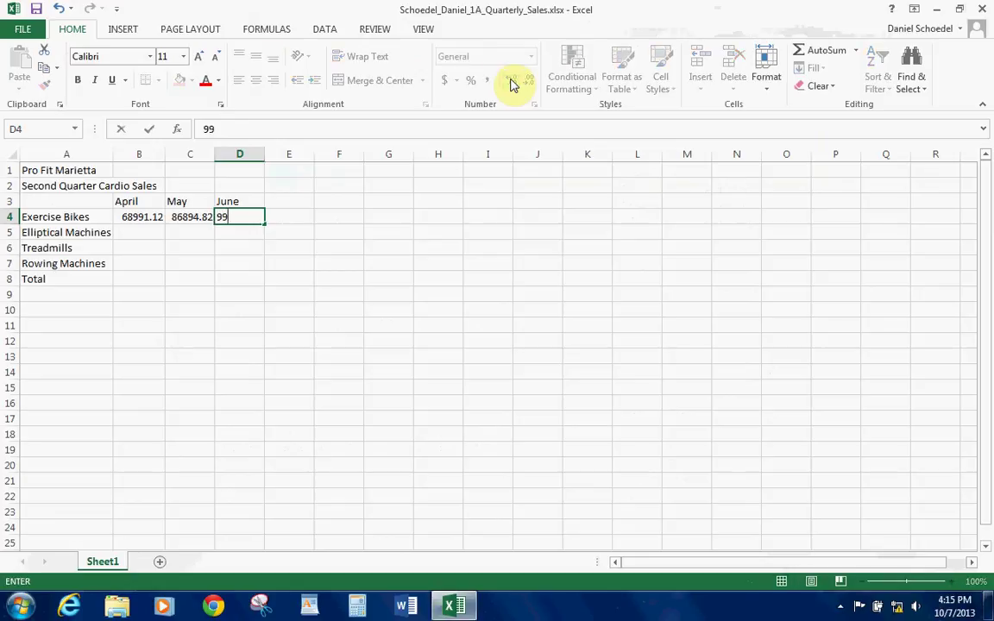
type("650.58")
key("Return")
Step: Enter the Elliptical Machines sales: 28836 for April in B5 and 22634.23 for May in C5
key("Left")
key("Right")
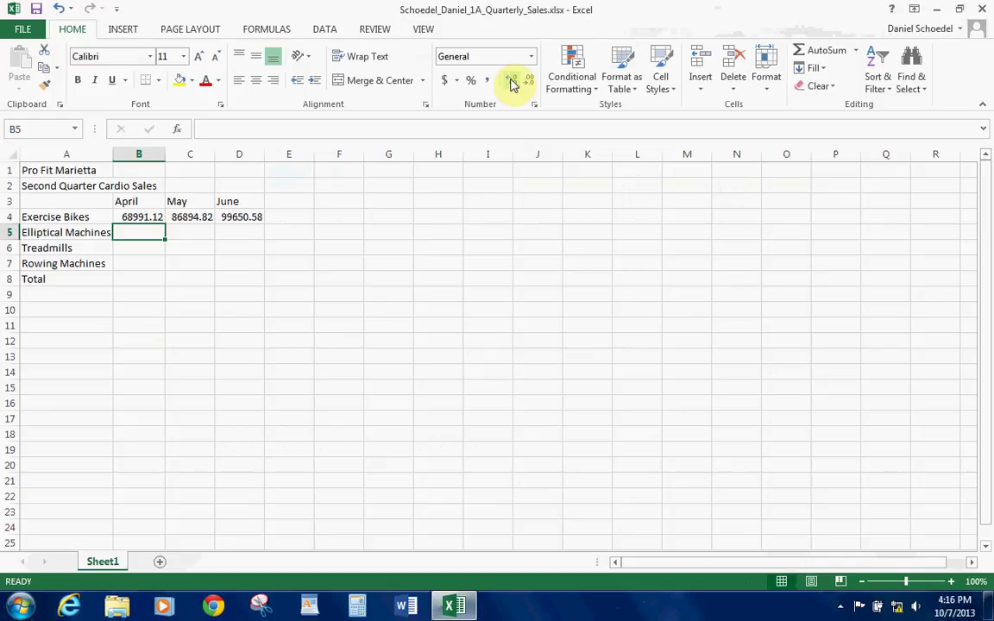
type("28836")
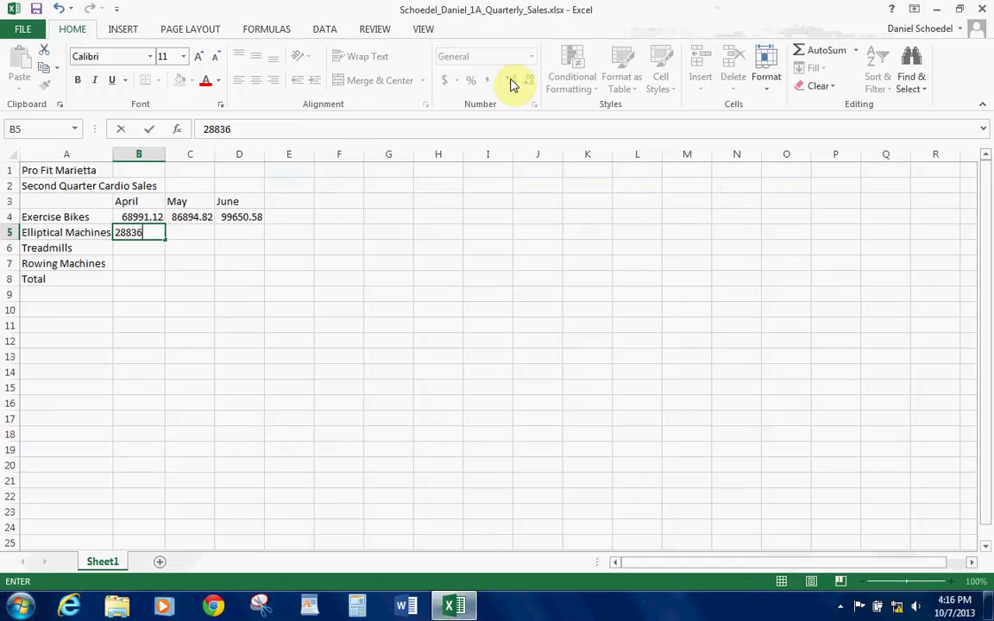
key("Tab")
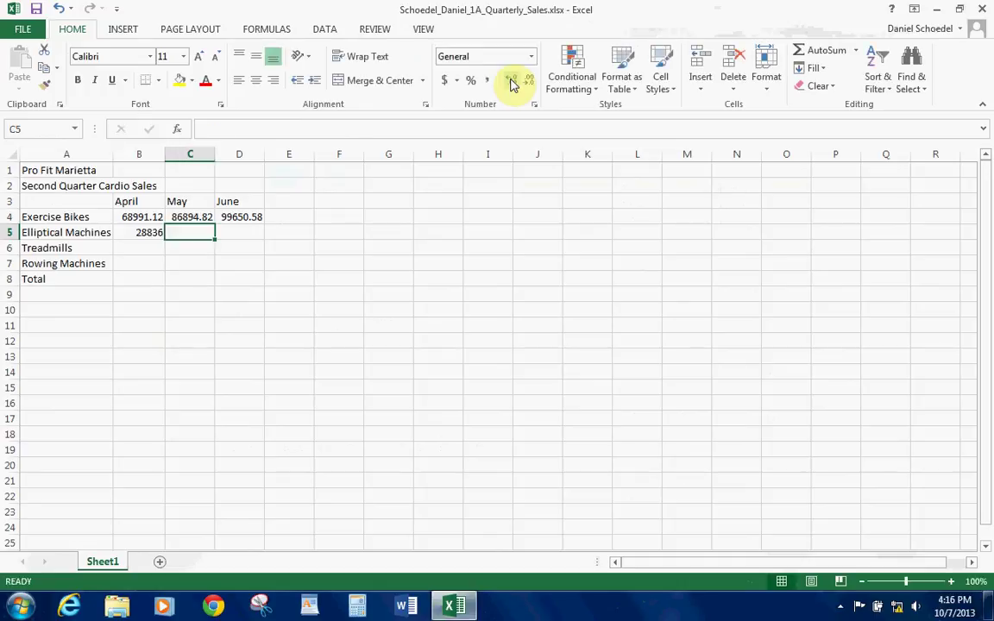
type("226")
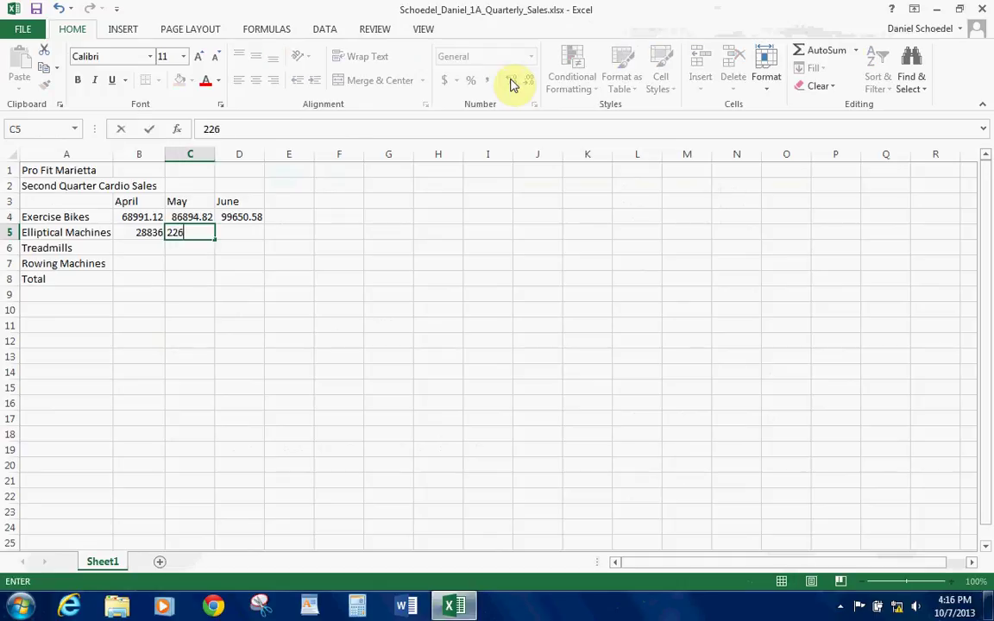
type("34.23")
key("Tab")
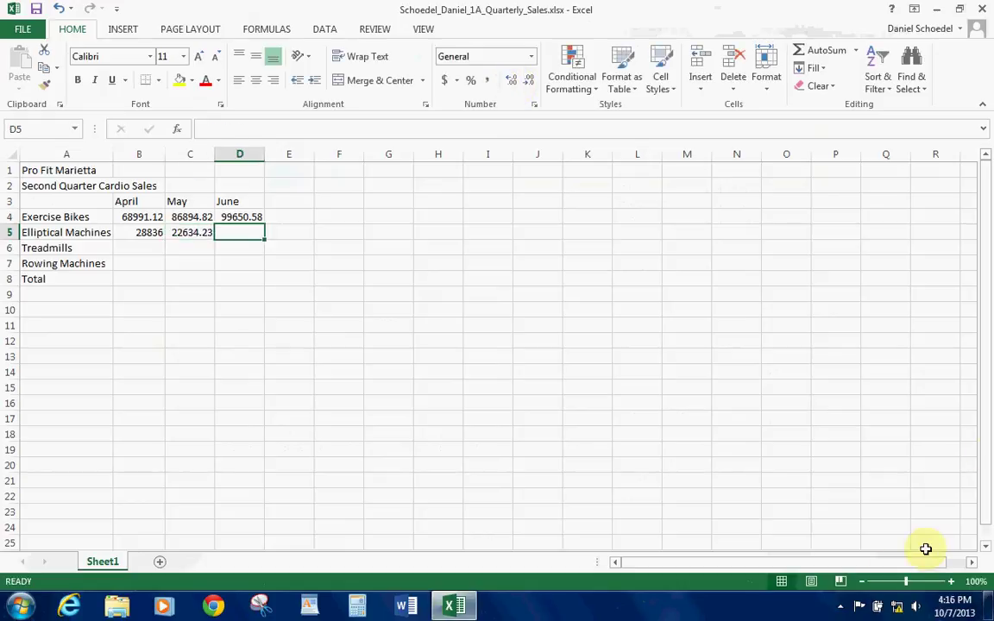
left_click(841, 605)
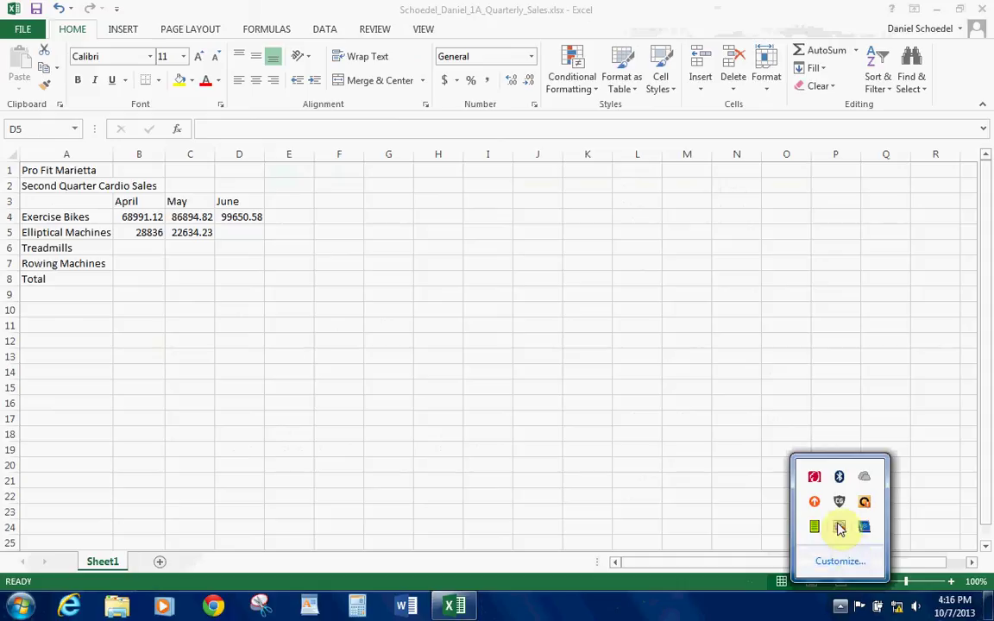
right_click(838, 526)
left_click(834, 311)
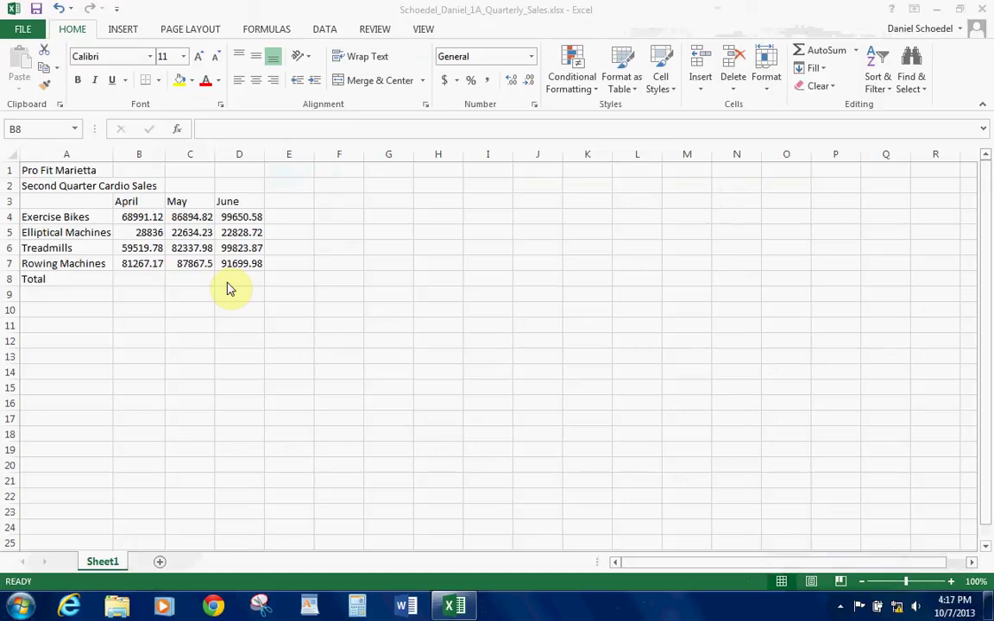
Step: Total the April sales in cell B8 with the formula =B4+B5+B6+B7 and review its cell references
left_click(140, 281)
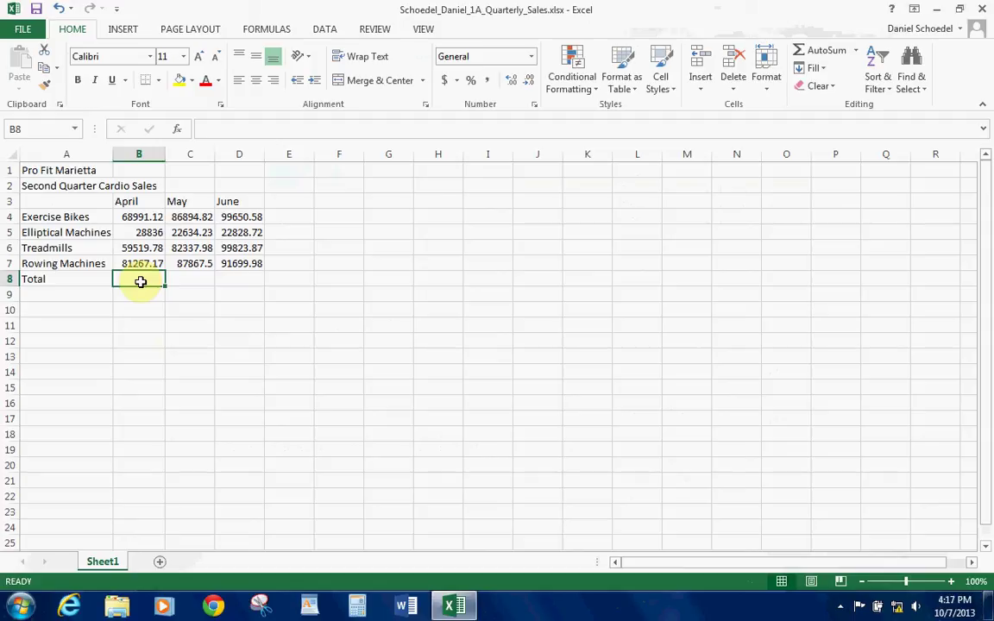
type("=")
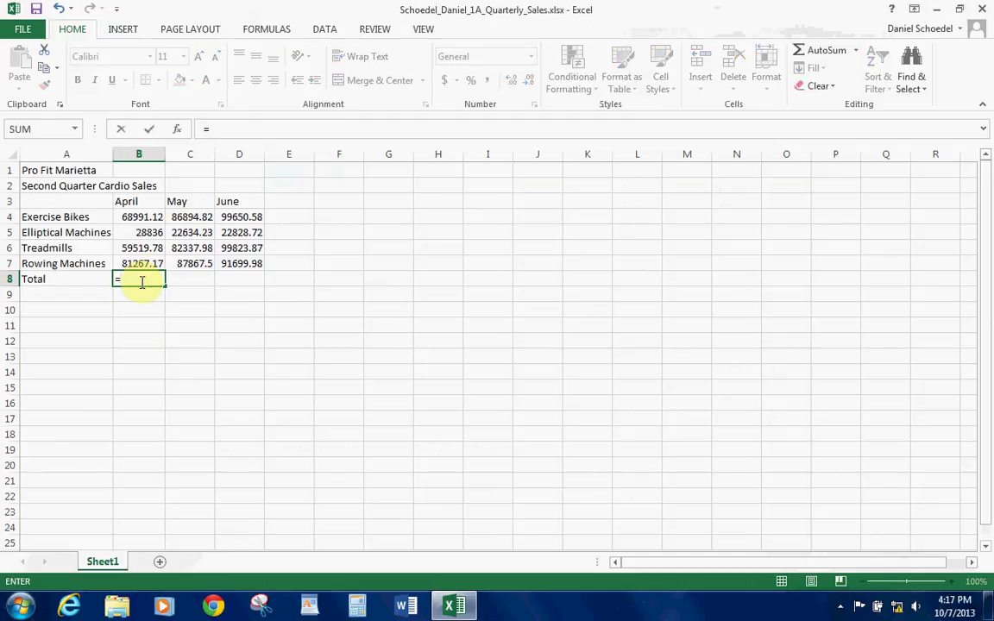
left_click(141, 216)
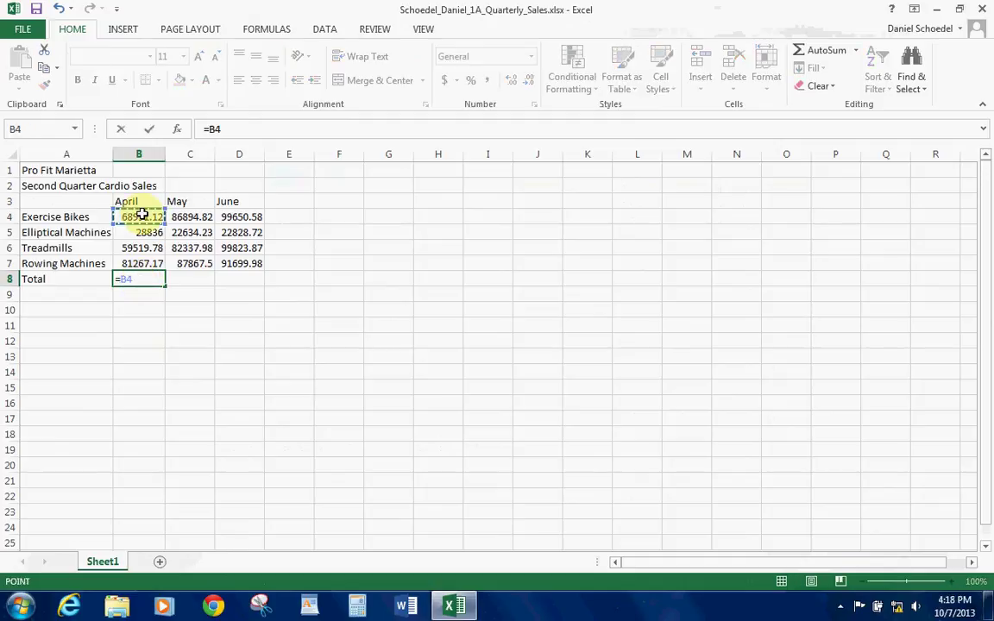
type("+")
left_click(147, 233)
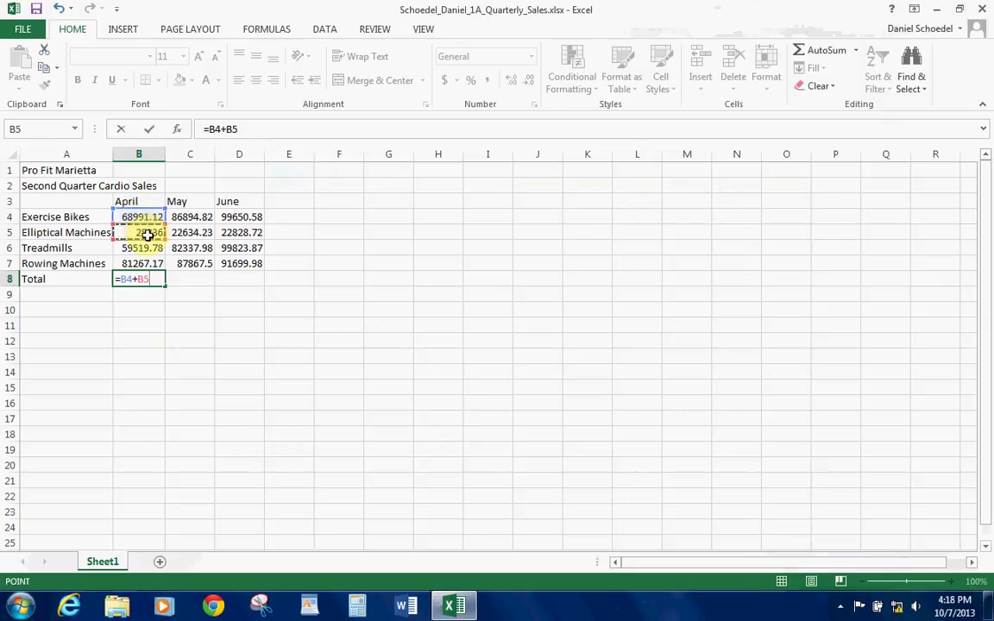
type("+")
left_click(149, 248)
type("+")
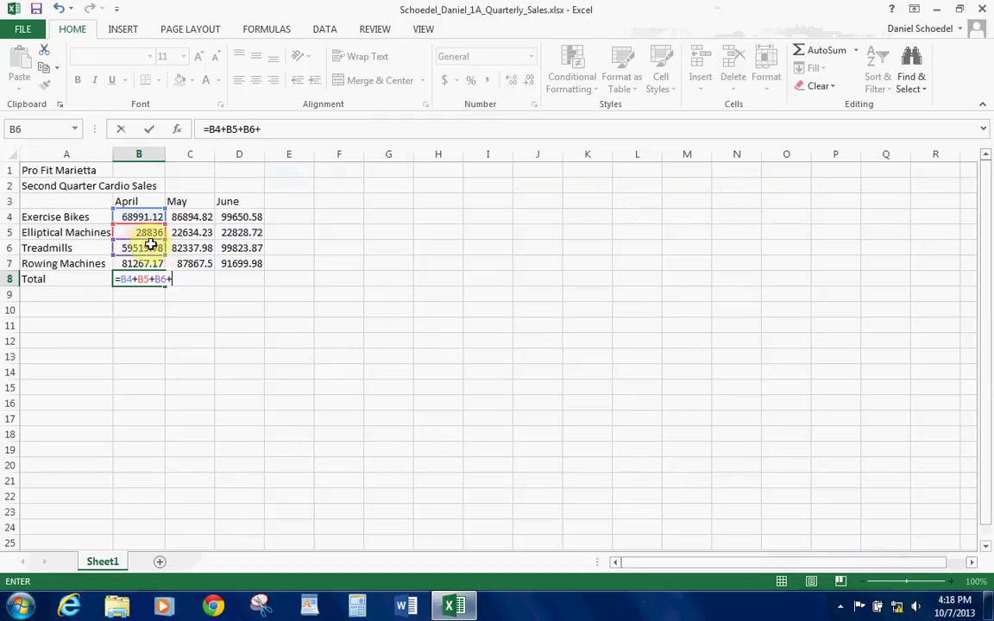
left_click(142, 262)
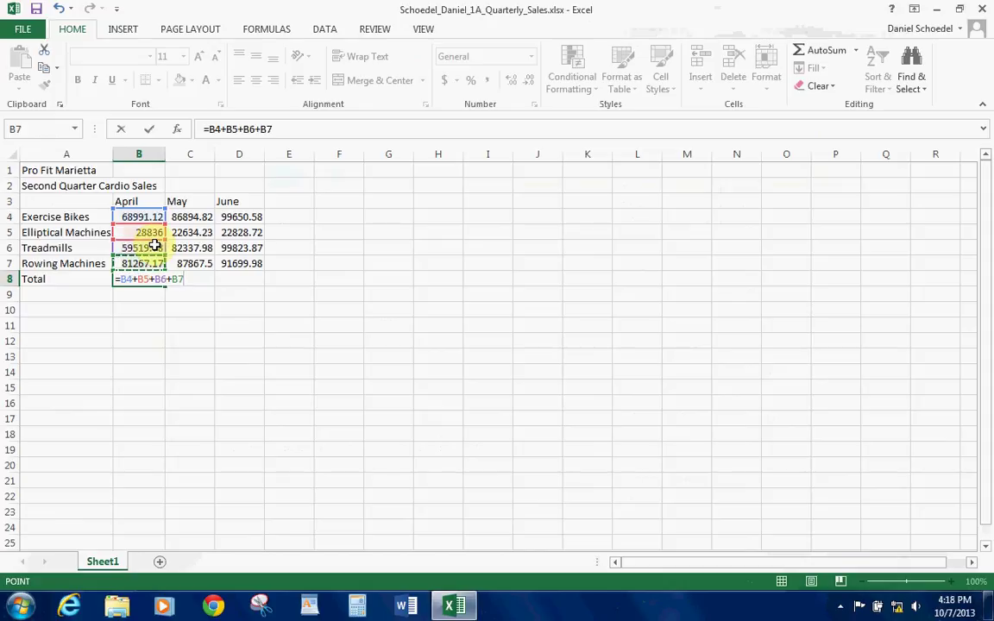
key("Return")
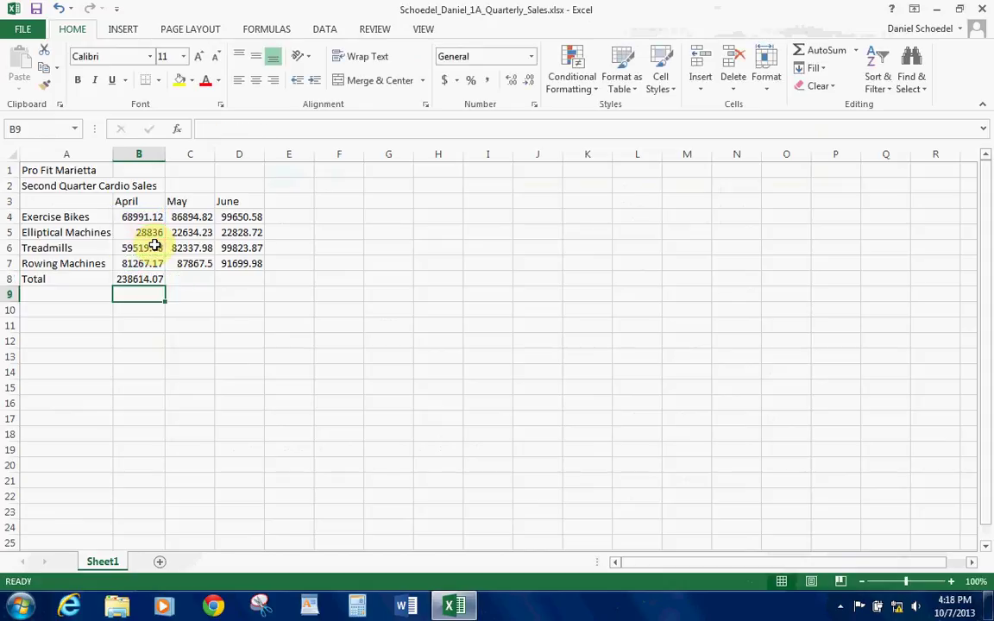
left_click(139, 280)
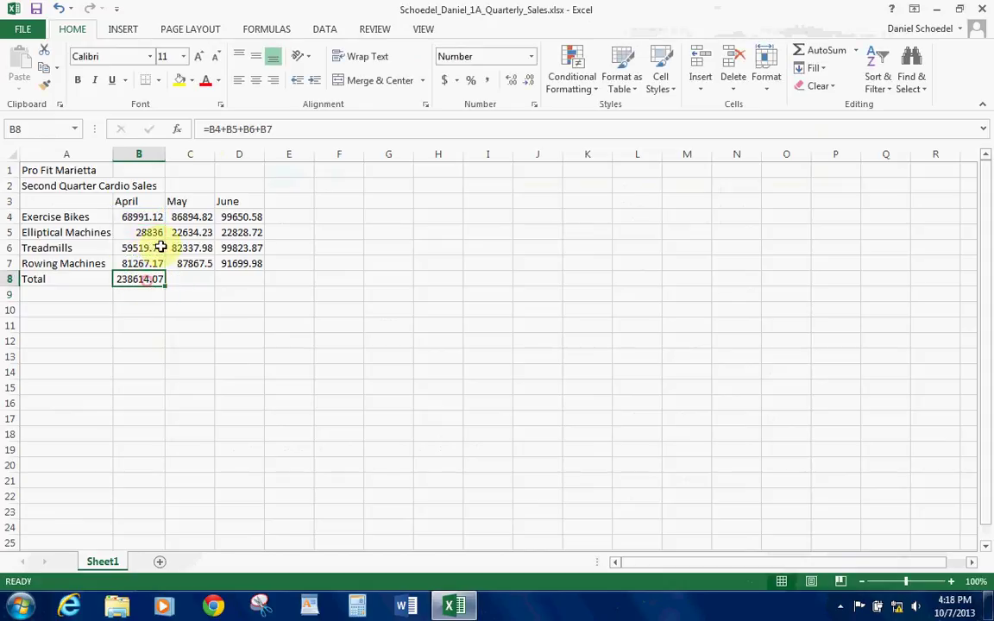
left_click(227, 130)
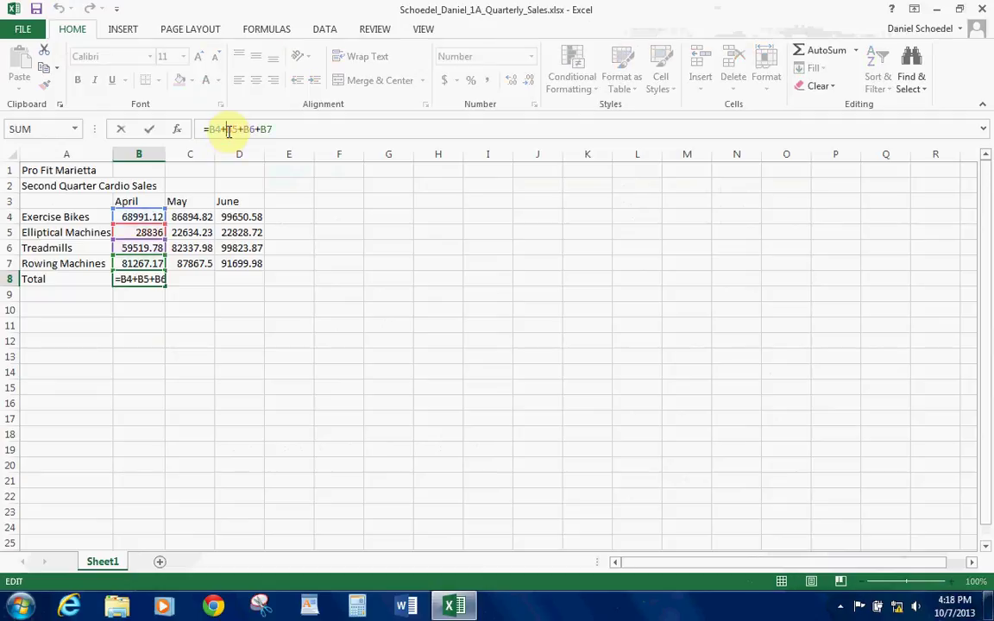
key("Return")
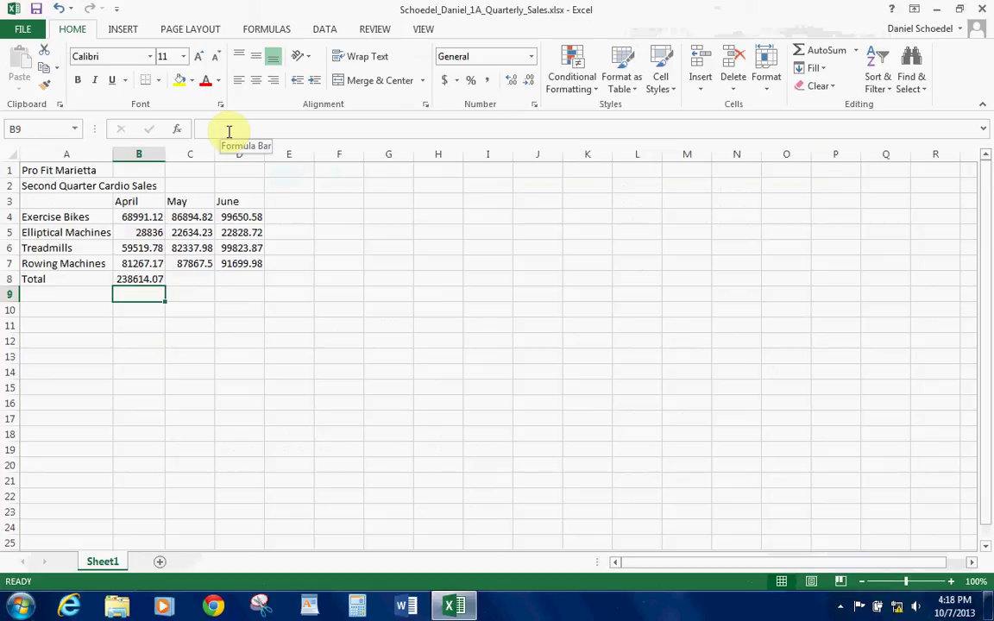
Step: Total the May and June sales in C8 and D8 with AutoSum over rows 4 to 7
left_click(198, 277)
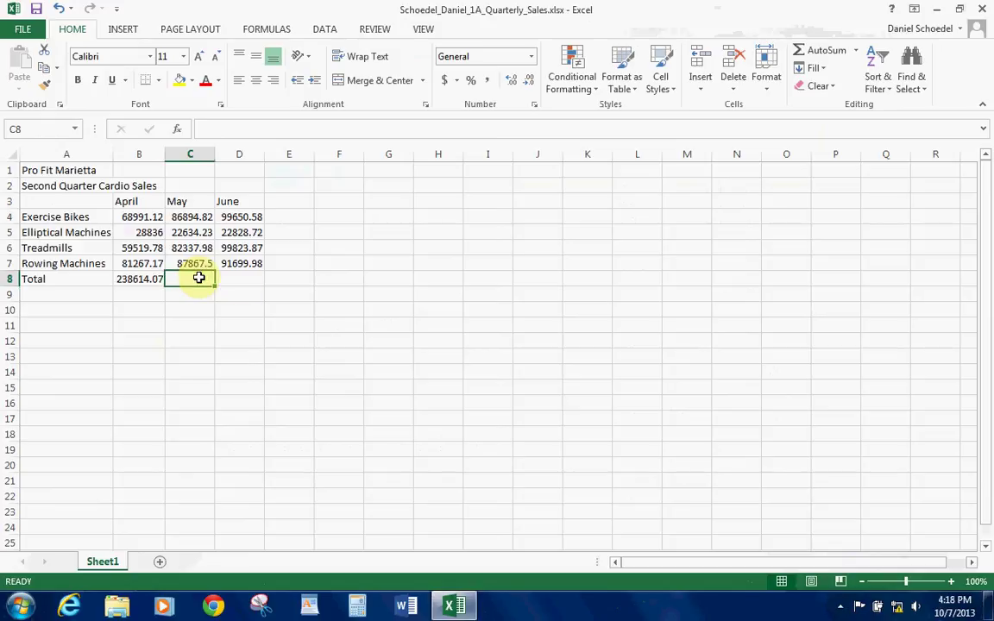
left_click(820, 54)
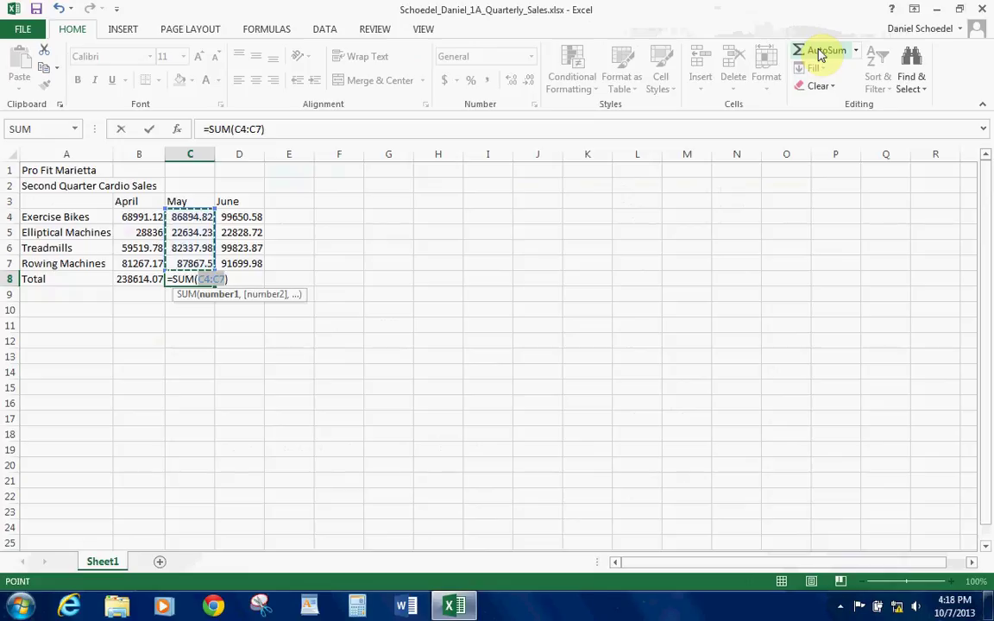
key("Return")
left_click(240, 279)
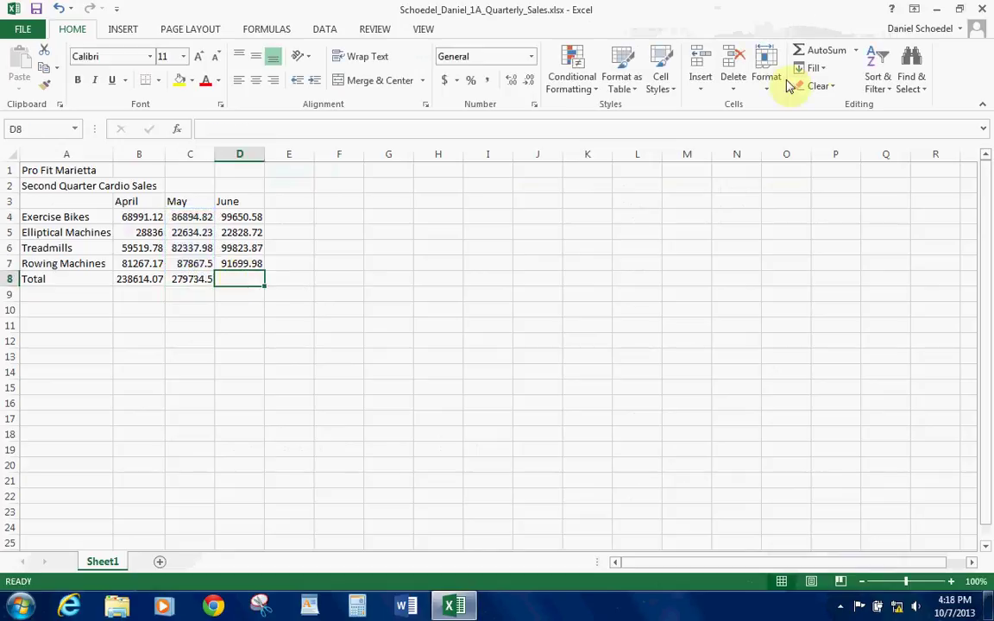
left_click(833, 54)
key("Return")
left_click(237, 277)
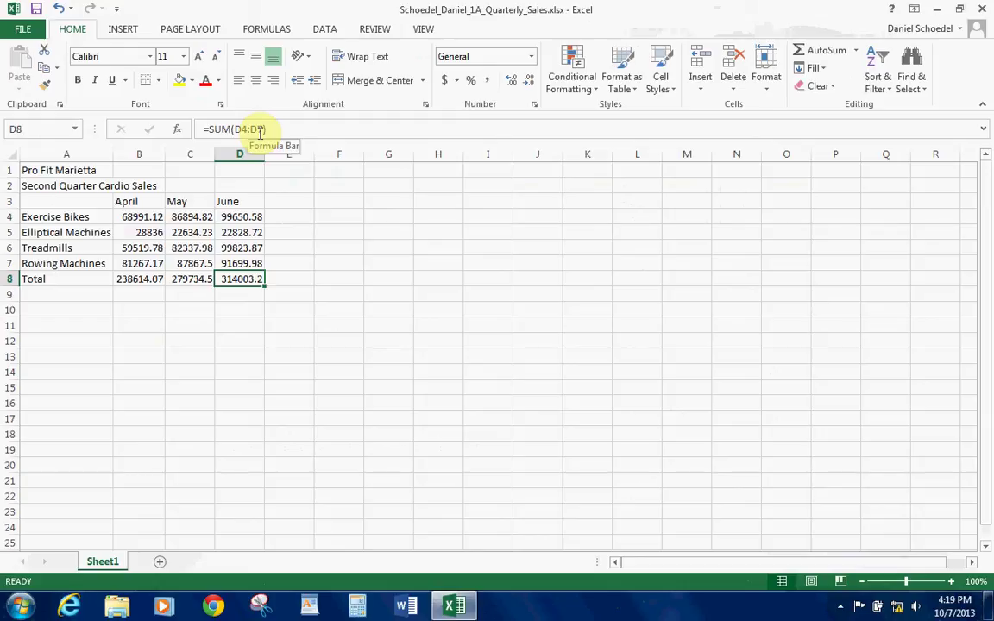
Step: Add a "Total" column heading in E3 and sum B4:D4 in cell E4 with AutoSum
left_click(291, 201)
type("Total")
key("Return")
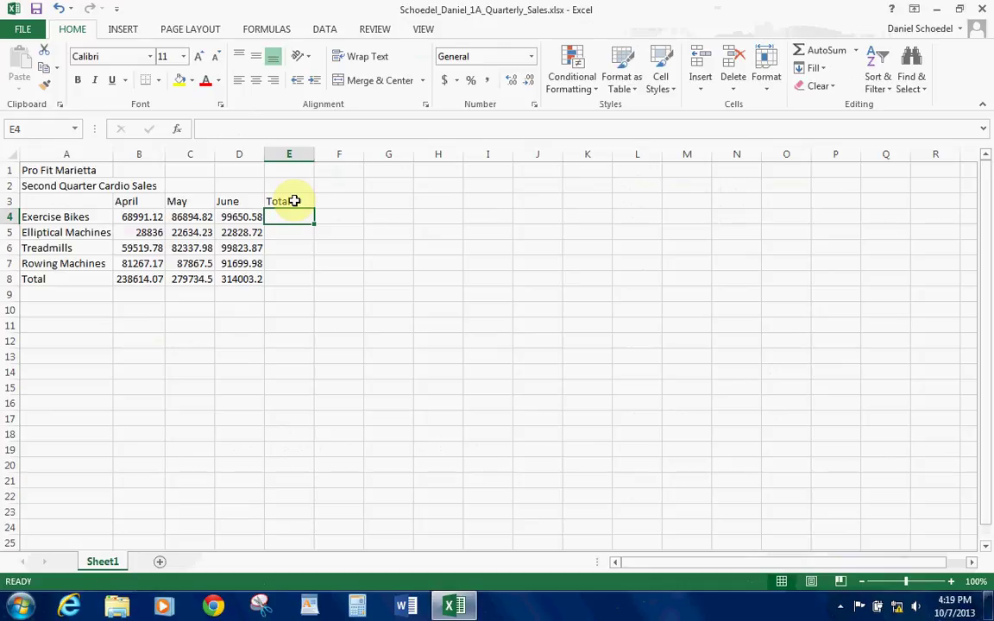
left_click(840, 55)
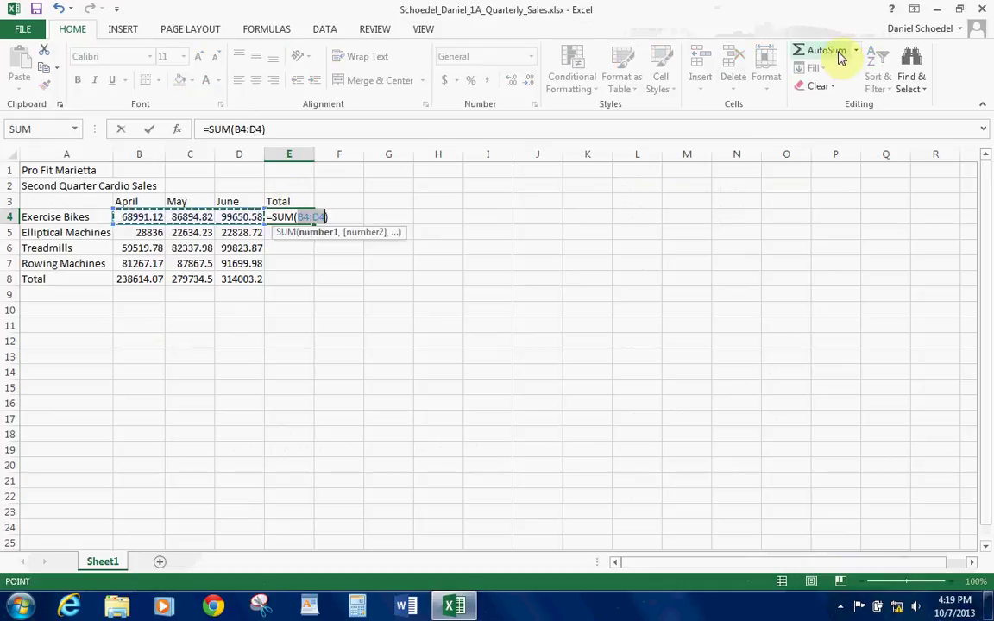
left_click(149, 128)
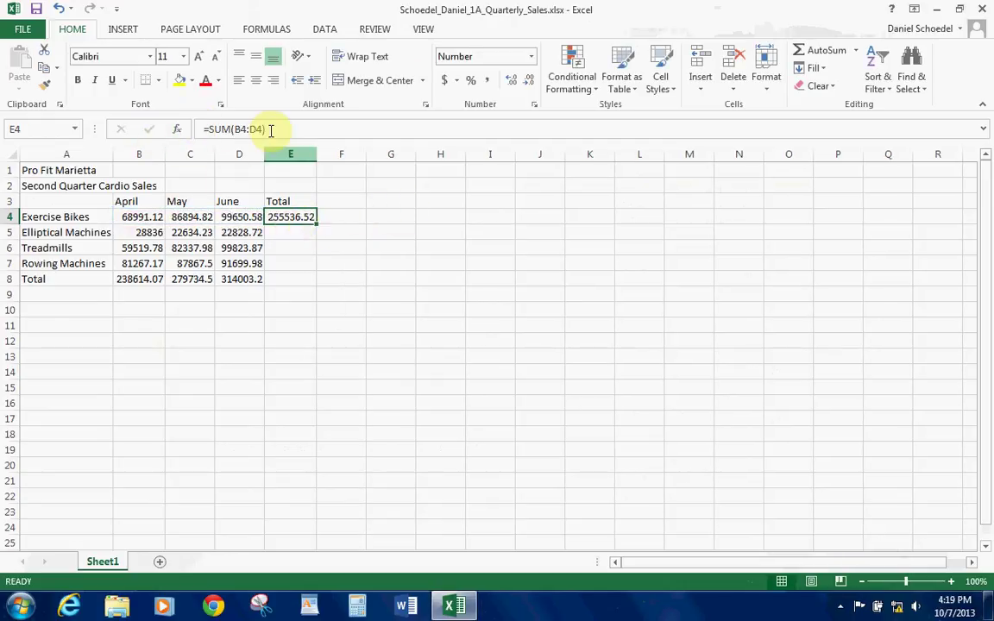
Step: Fill the E4 sum formula down through E8, check the copied formulas, and save the workbook
left_click_drag(318, 222, 321, 289)
left_click(300, 231)
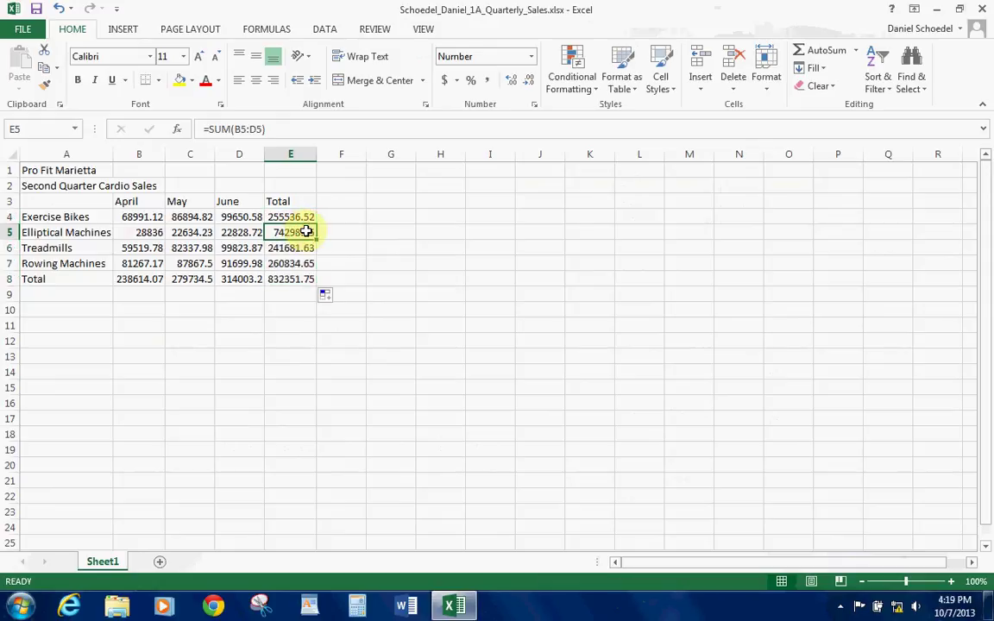
key("Down")
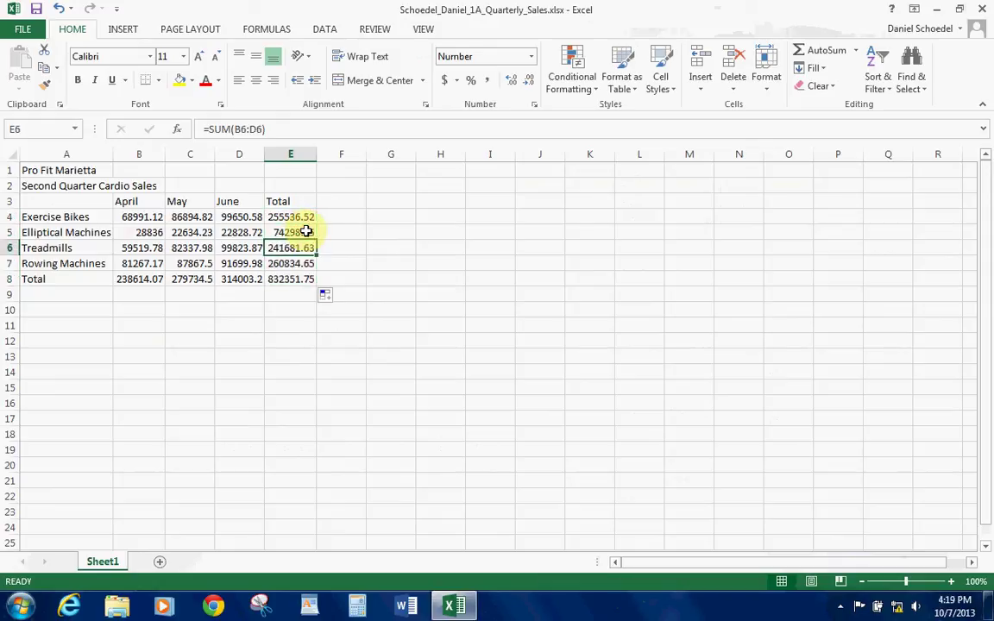
key("Down")
key("Down")
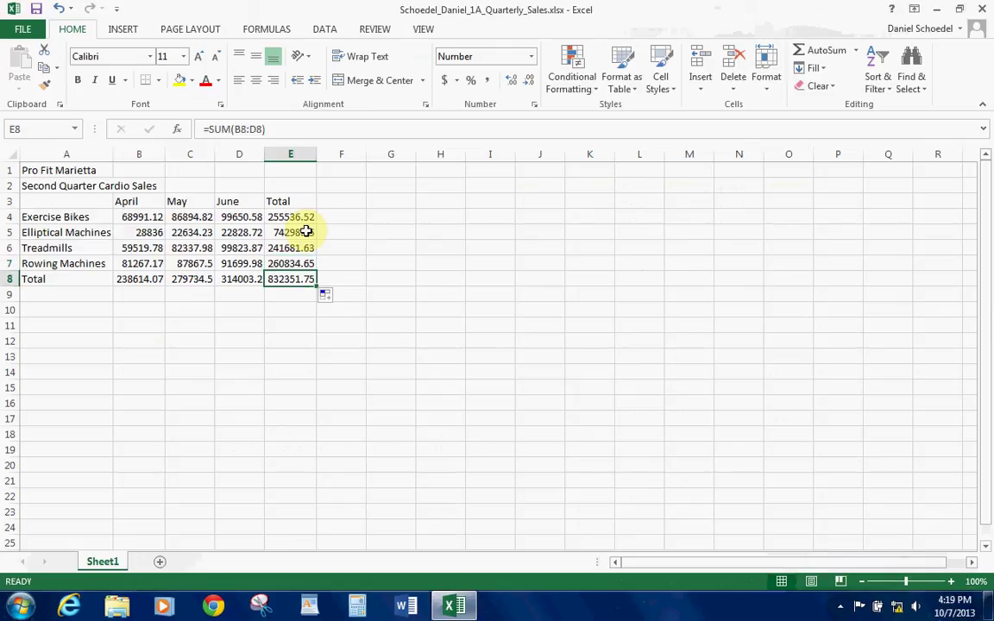
left_click(37, 10)
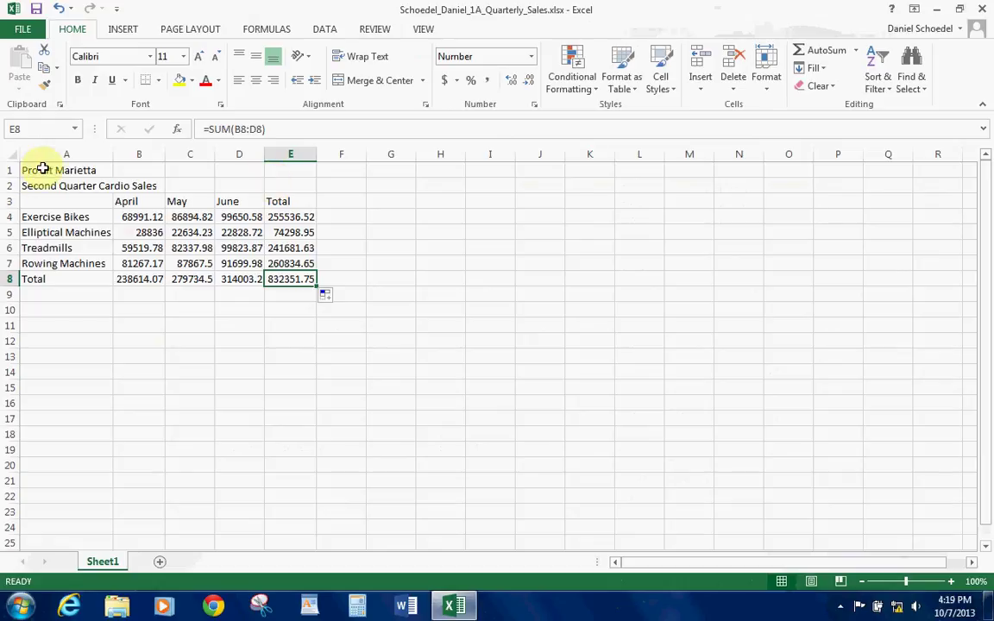
left_click_drag(43, 168, 333, 182)
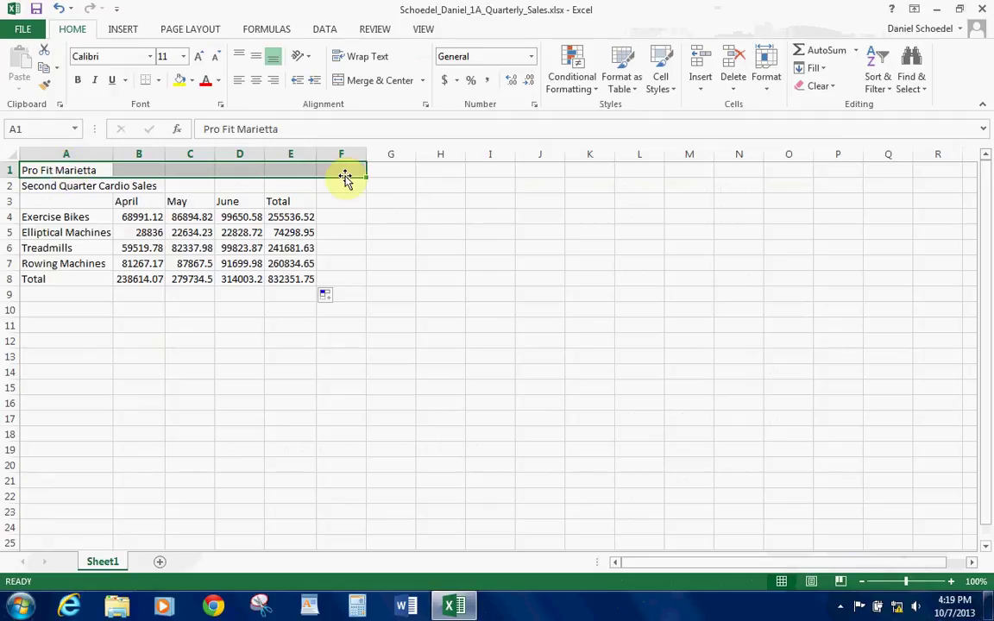
left_click(11, 388)
left_click_drag(49, 168, 194, 166)
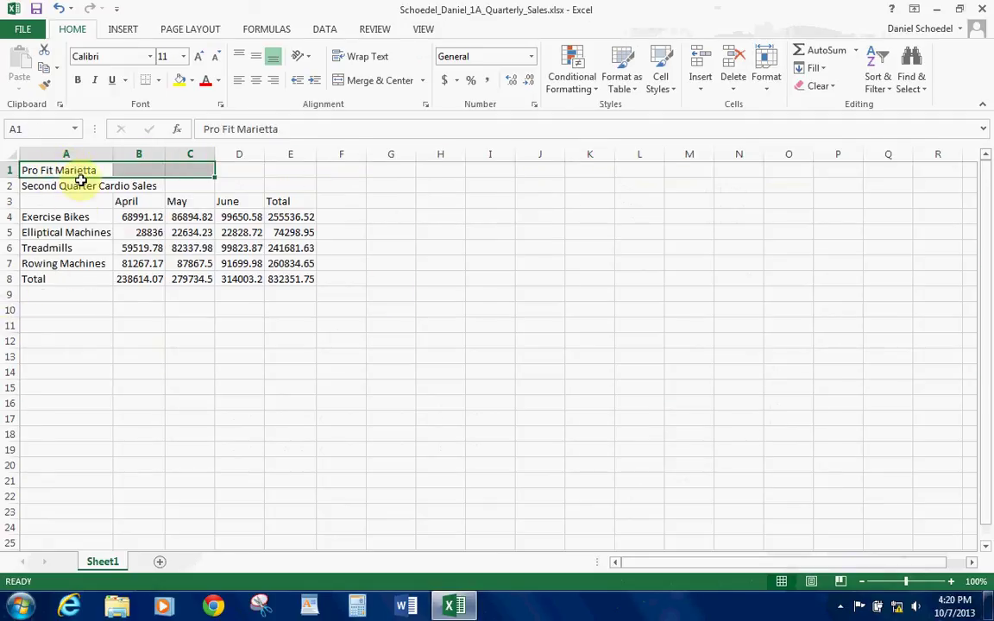
left_click_drag(63, 169, 202, 168)
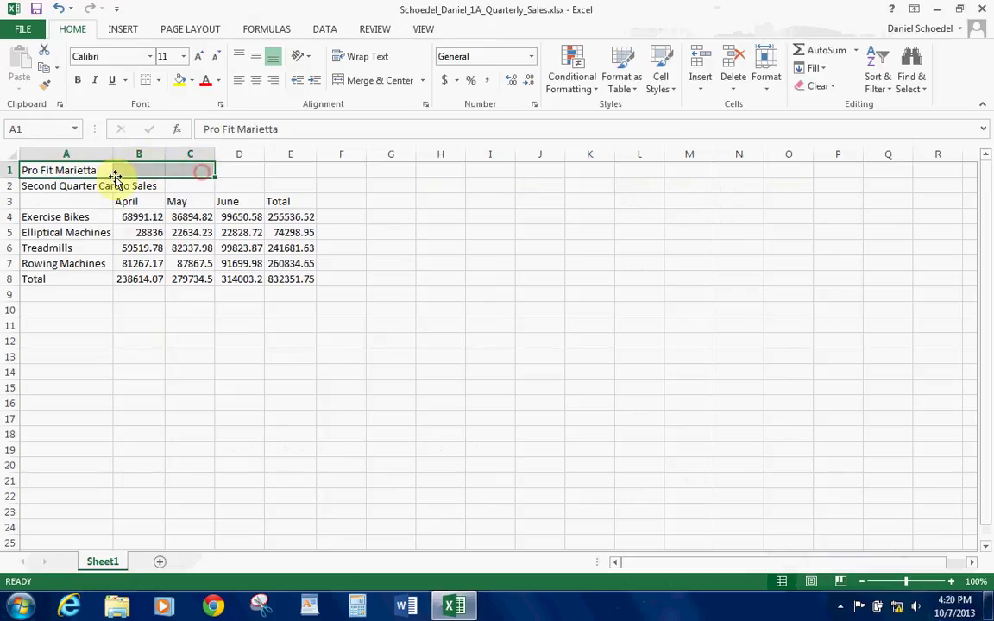
Step: Merge and center the title across A1:F1 and the subtitle across A2:F2
left_click_drag(75, 170, 251, 184)
left_click_drag(311, 172, 329, 174)
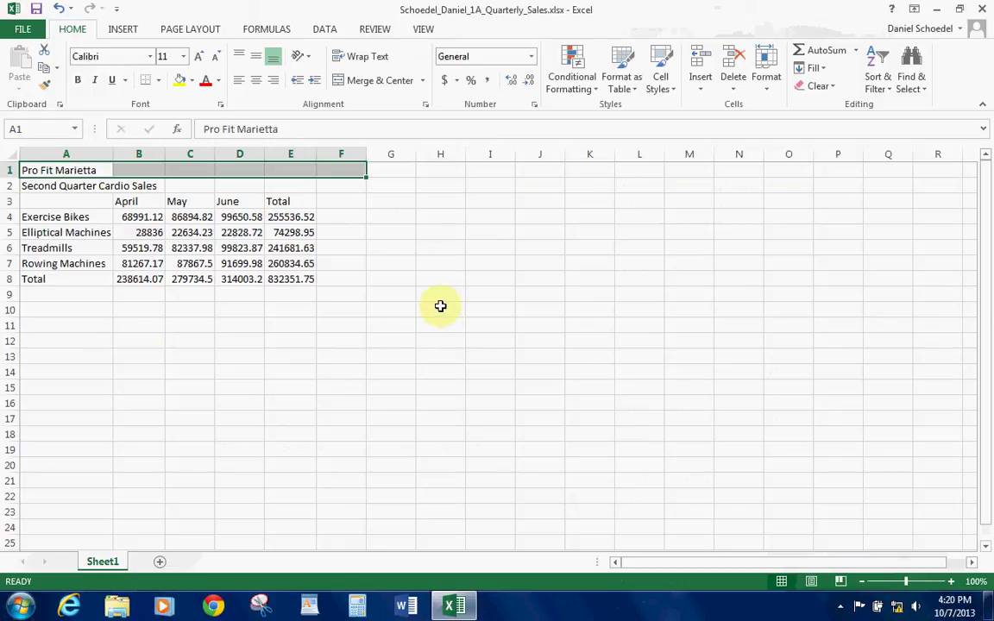
left_click(379, 81)
left_click(395, 266)
left_click(339, 178)
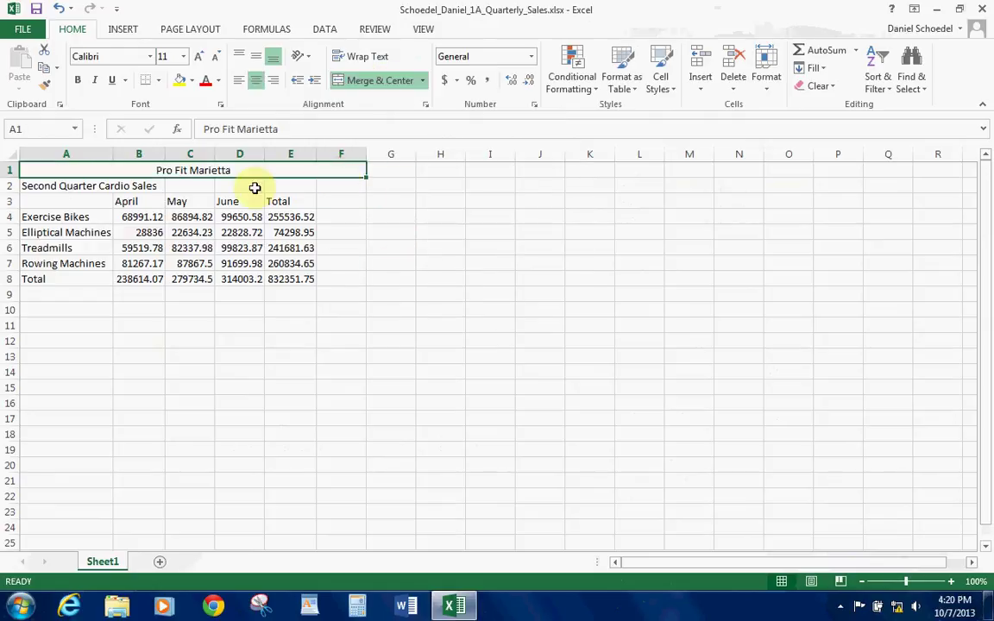
left_click_drag(33, 185, 341, 183)
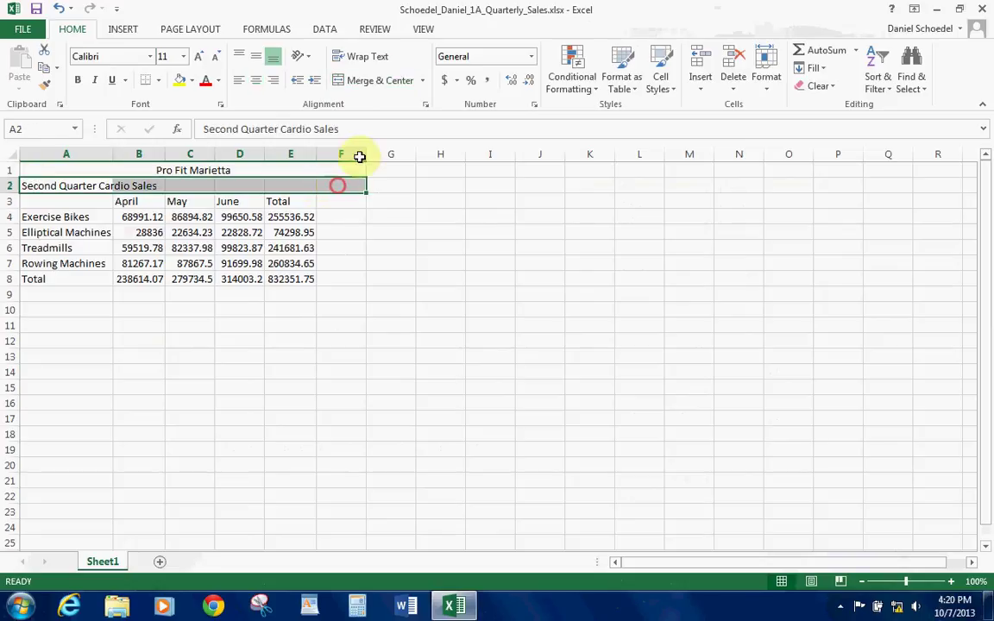
left_click(382, 82)
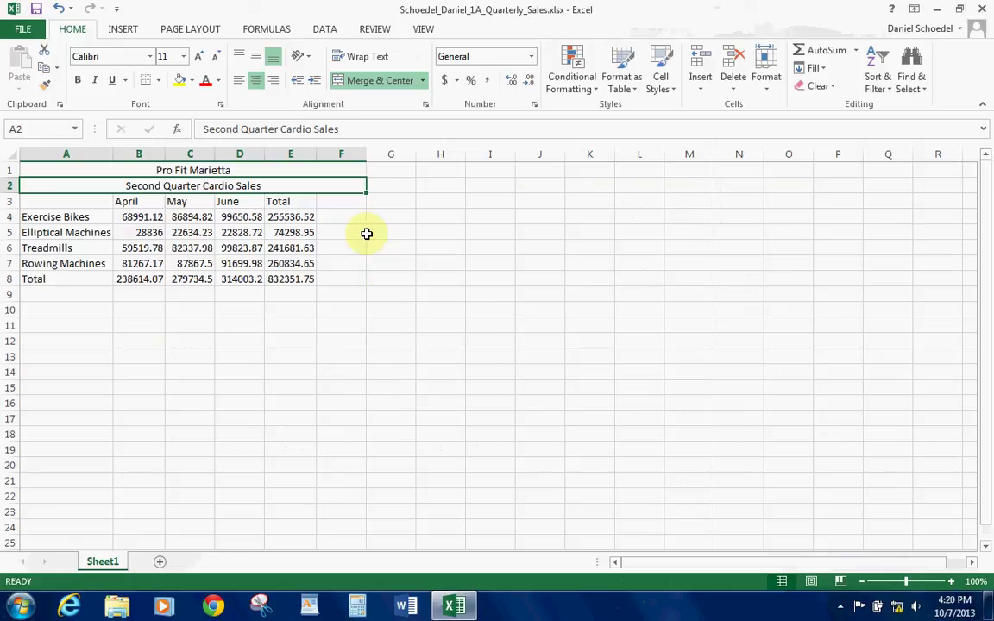
Step: Apply the Title cell style to the merged title "Pro Fit Marietta" in row 1
left_click(245, 170)
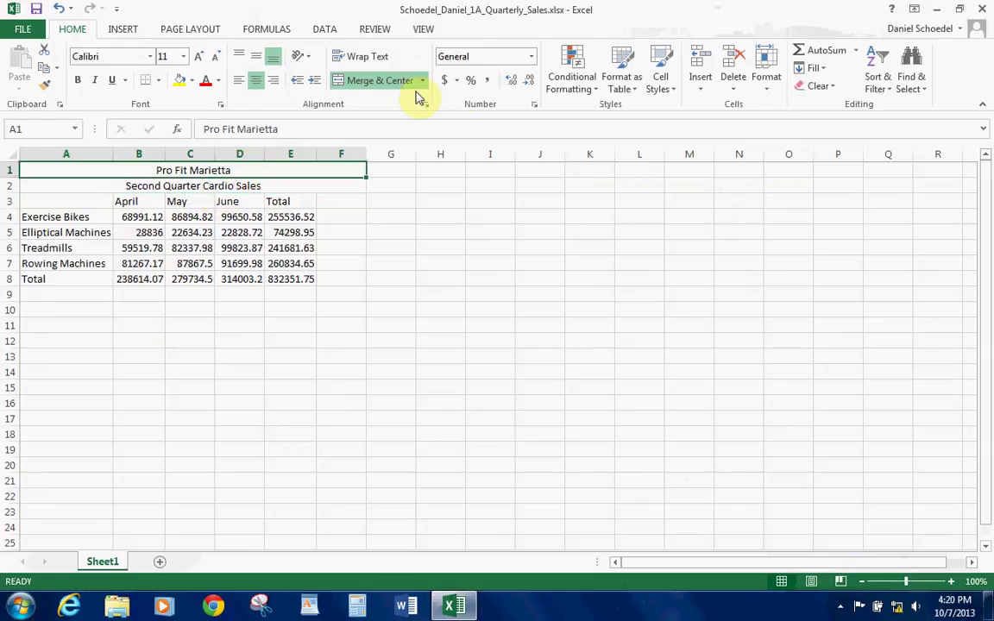
left_click(662, 92)
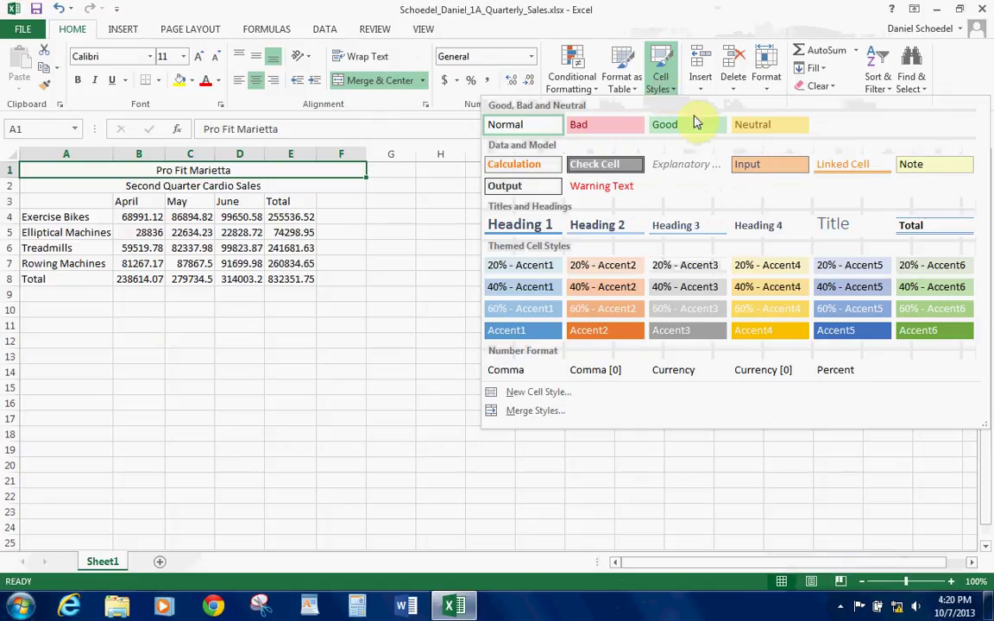
left_click(830, 227)
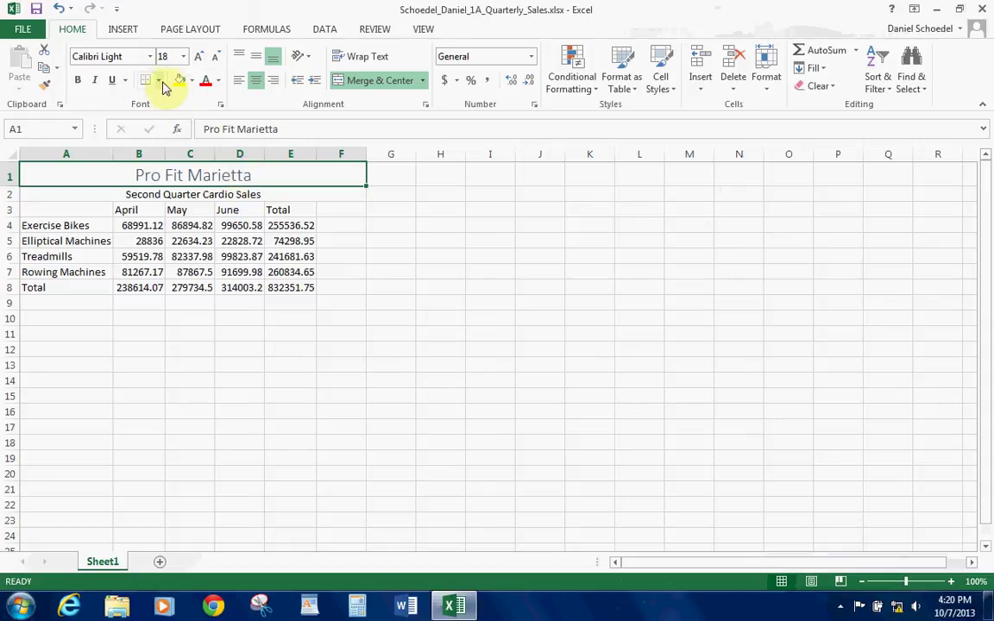
Step: Apply the Heading 1 cell style to the merged subtitle "Second Quarter Cardio Sales" in row 2
left_click(178, 195)
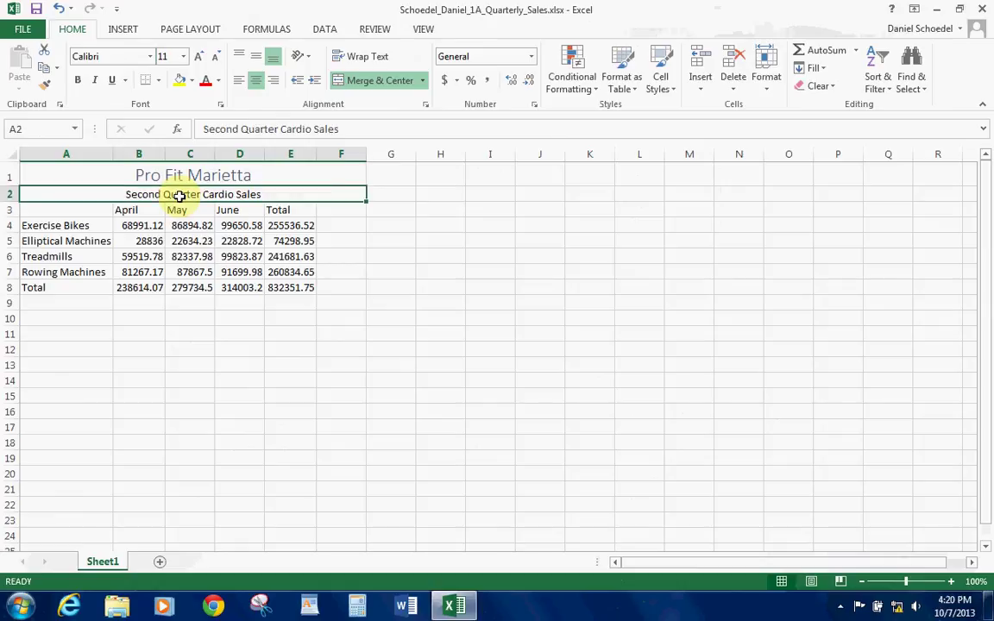
left_click(660, 83)
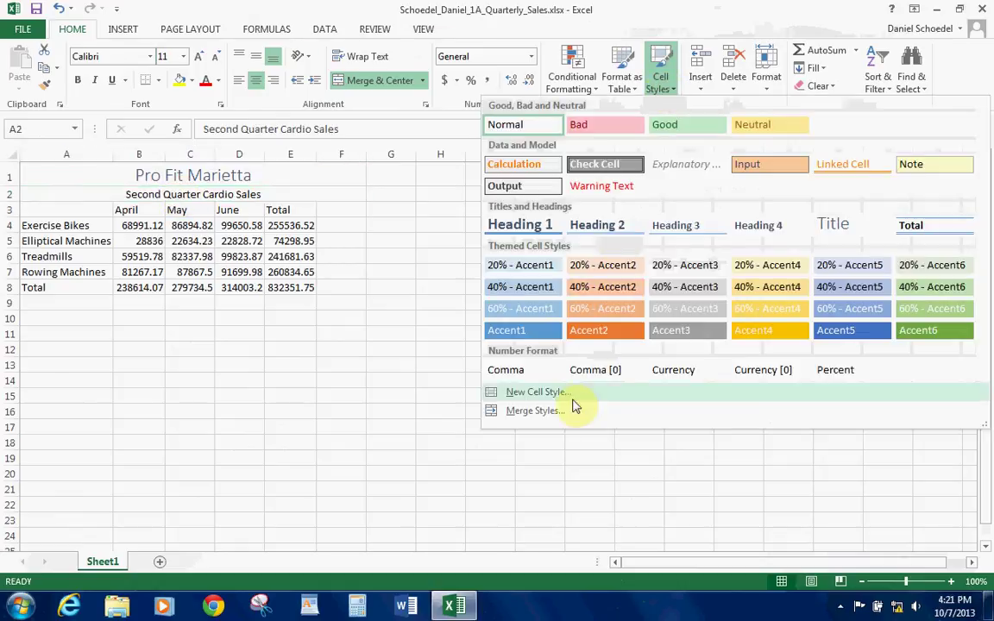
left_click(387, 362)
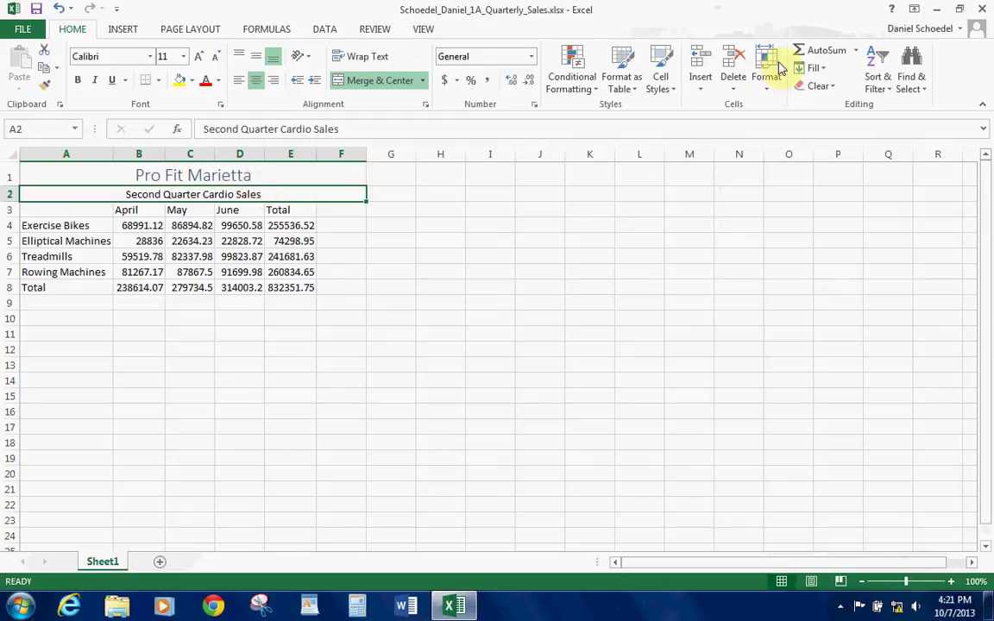
left_click(658, 95)
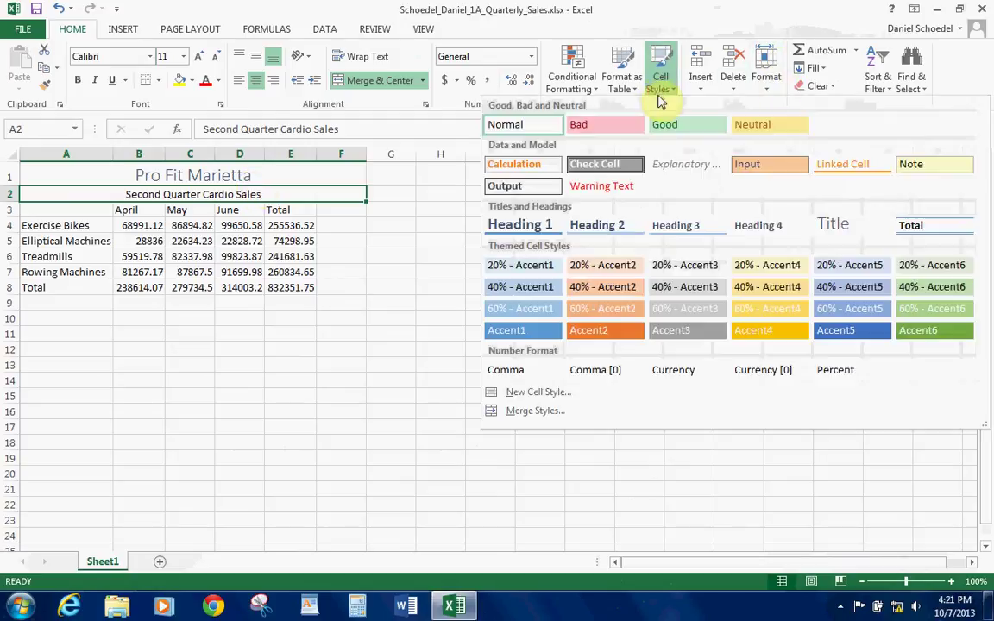
left_click(543, 229)
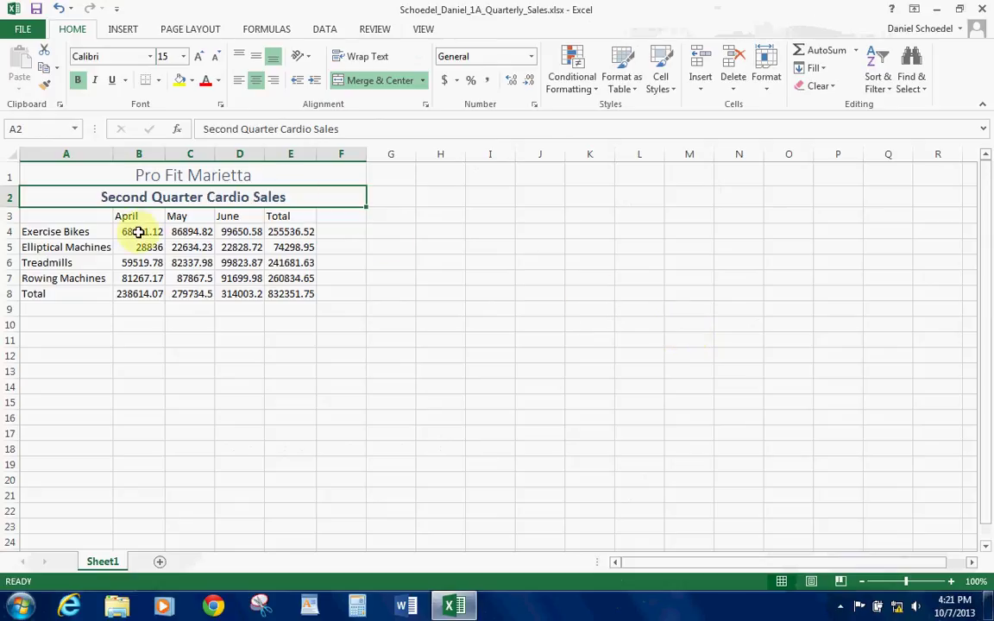
left_click_drag(141, 216, 276, 215)
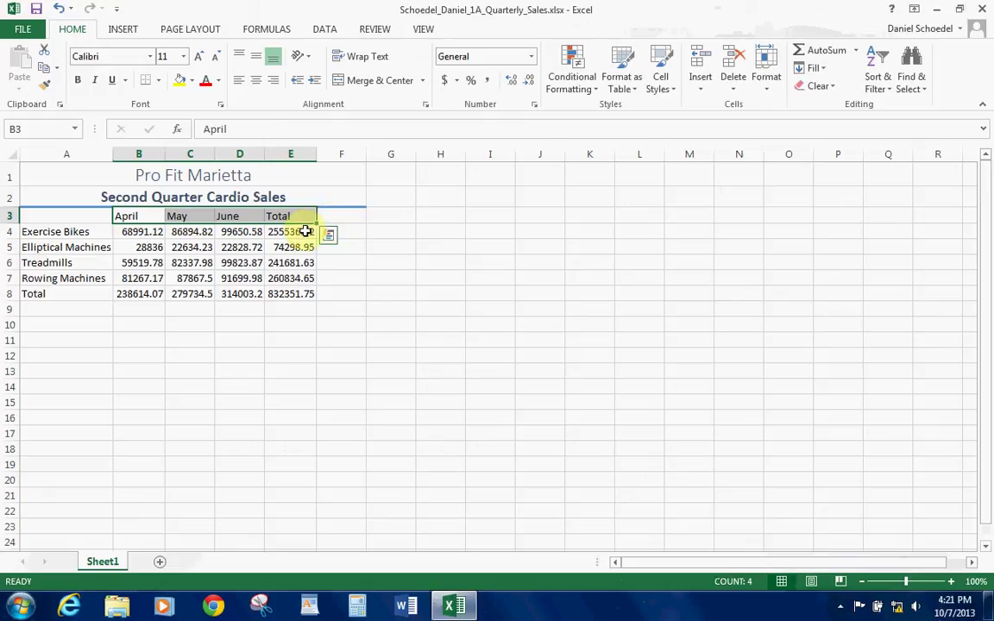
left_click_drag(137, 215, 333, 213)
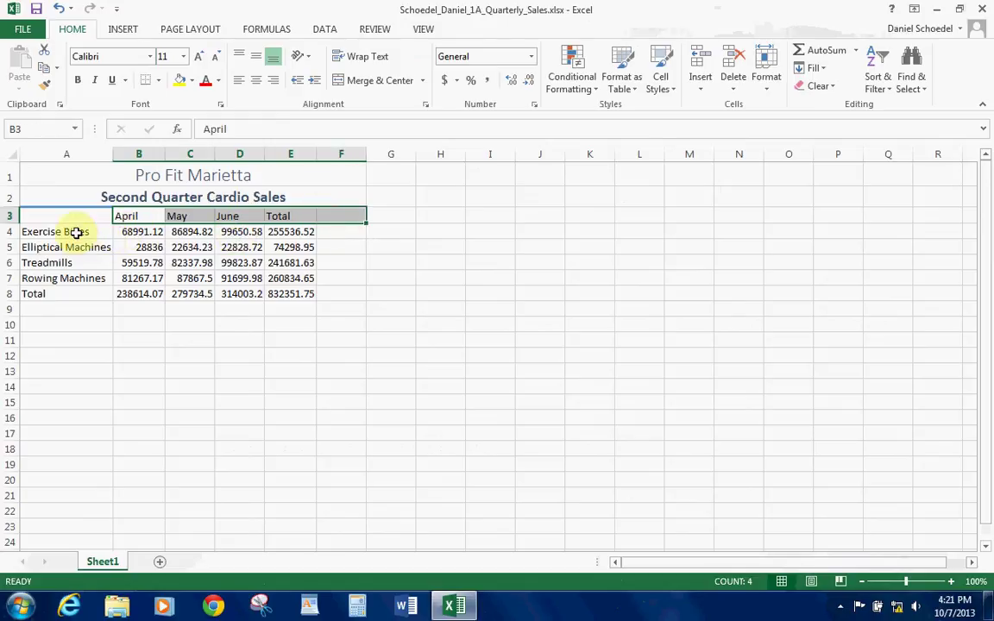
left_click_drag(76, 233, 67, 296)
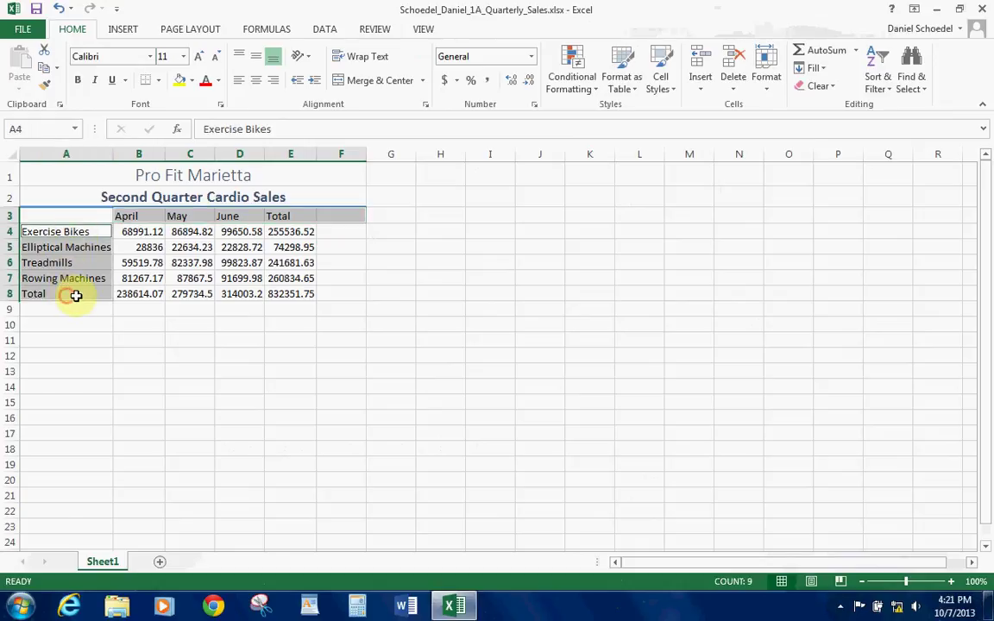
left_click(411, 307)
left_click_drag(120, 220, 338, 215)
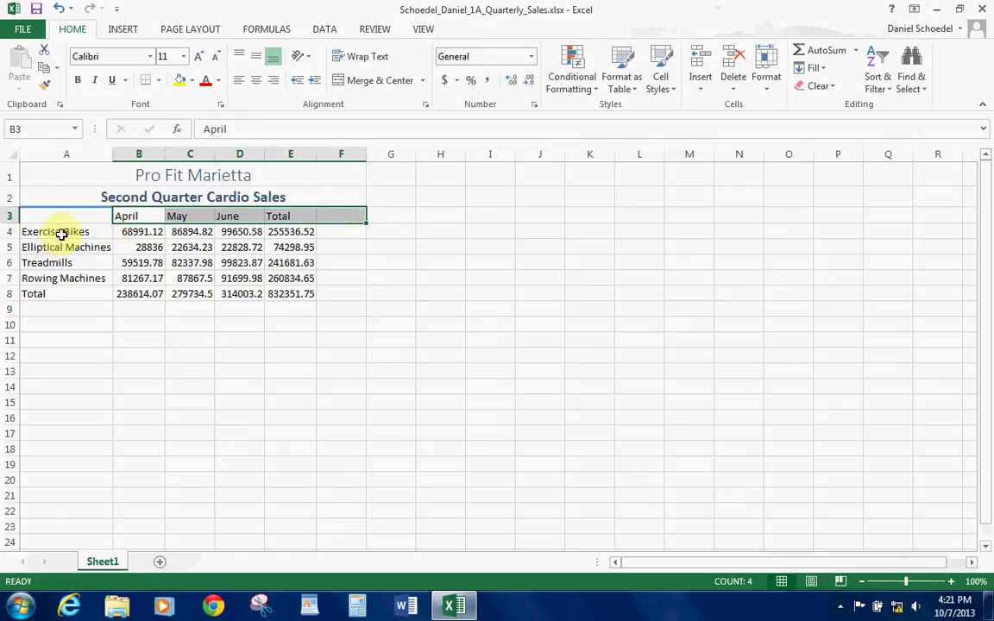
left_click_drag(63, 232, 69, 278)
Step: Enter the column heading "Trend" in cell F3
left_click(343, 210)
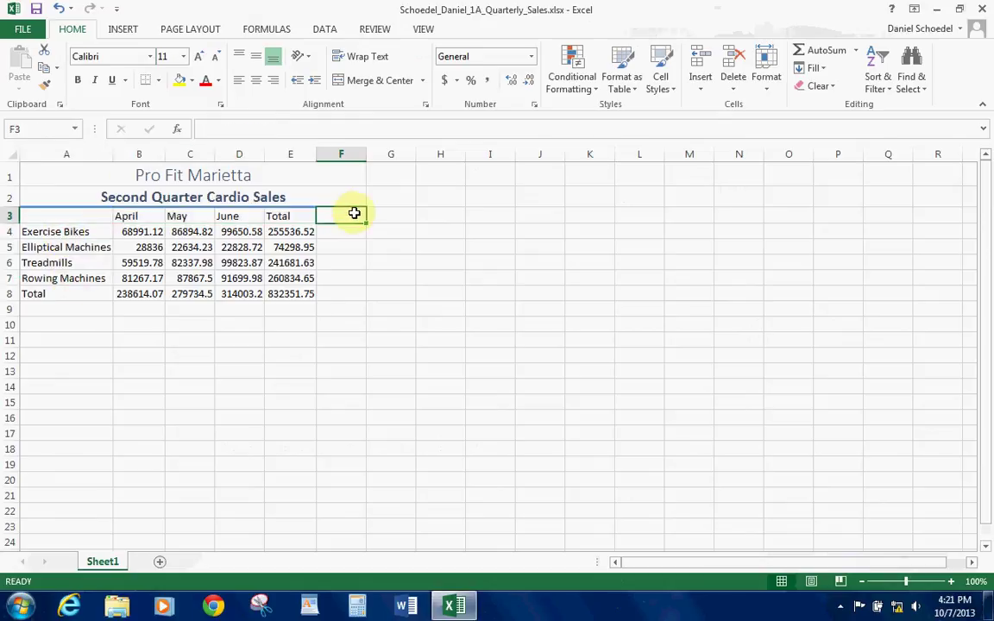
type("Trend")
left_click(390, 245)
Step: Apply the Heading 4 cell style to the column headings B3:F3 and the row labels A4:A8 together
left_click_drag(133, 215, 343, 215)
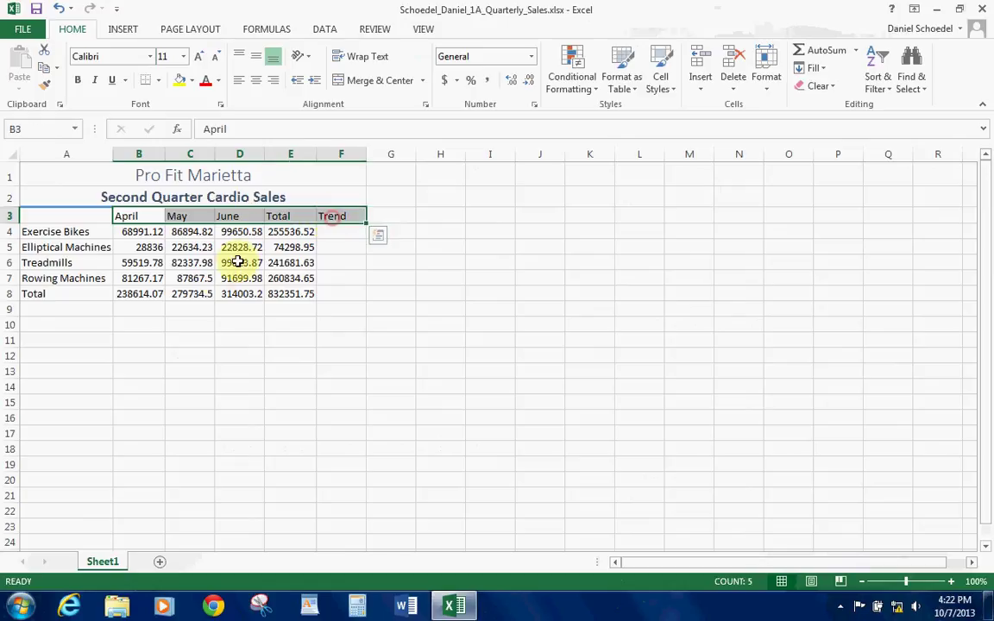
left_click_drag(78, 231, 70, 296)
left_click(767, 76)
left_click(661, 82)
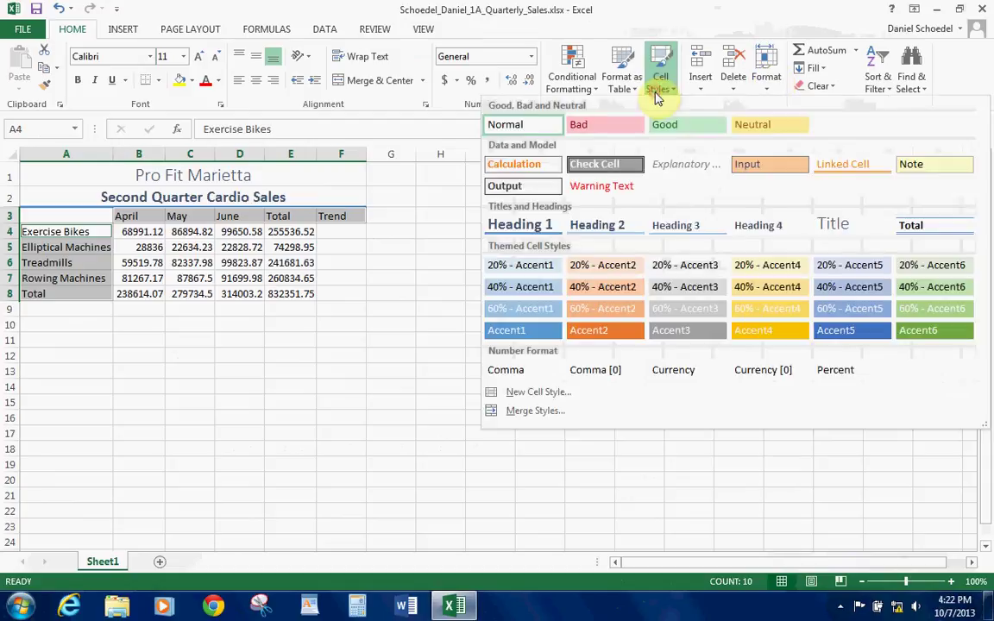
left_click(753, 226)
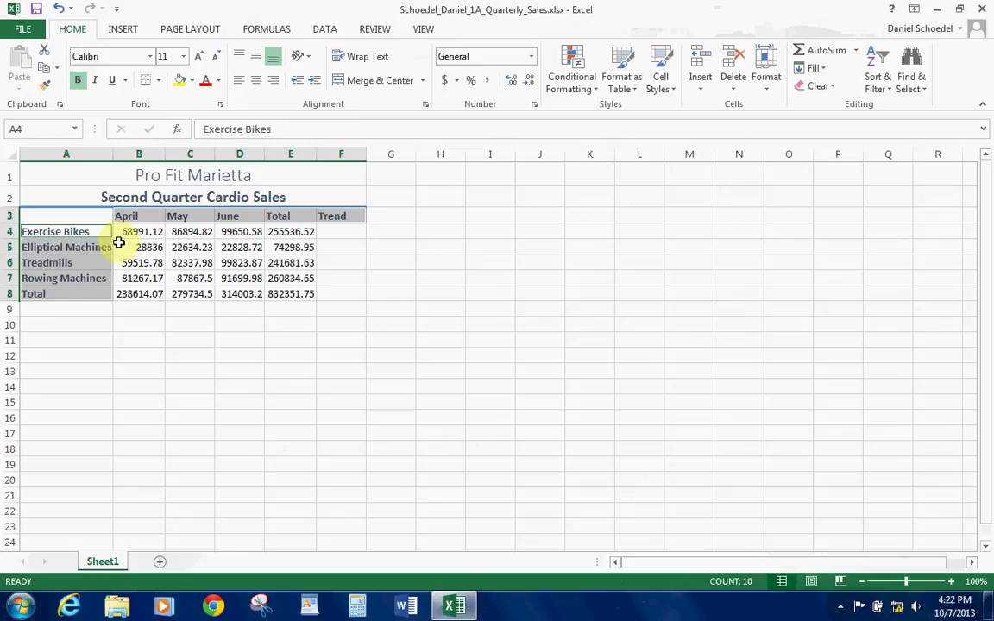
left_click(160, 233)
left_click_drag(166, 234, 284, 233)
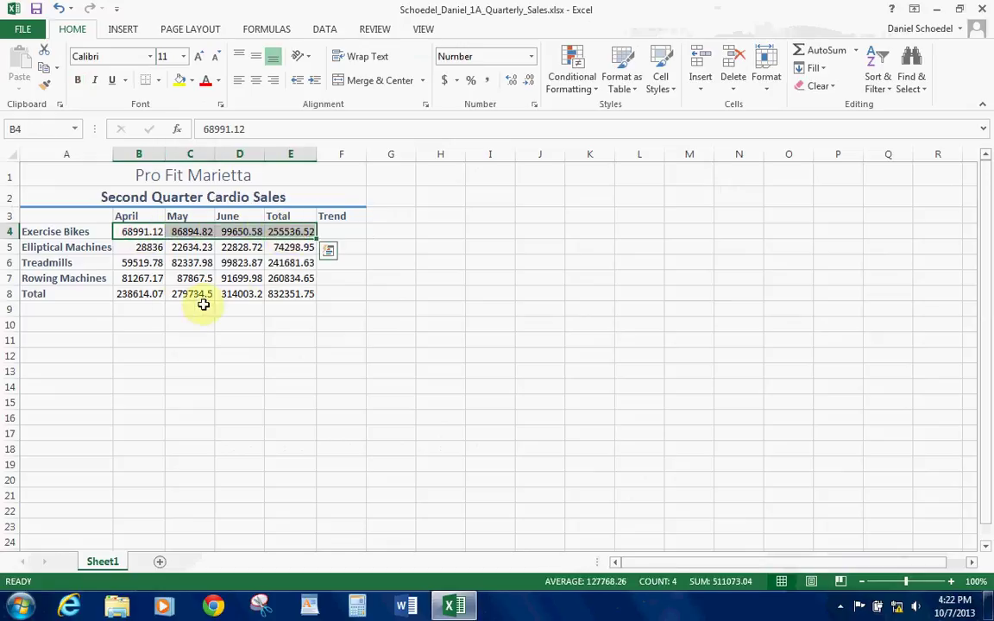
left_click_drag(126, 292, 313, 302, "ctrl")
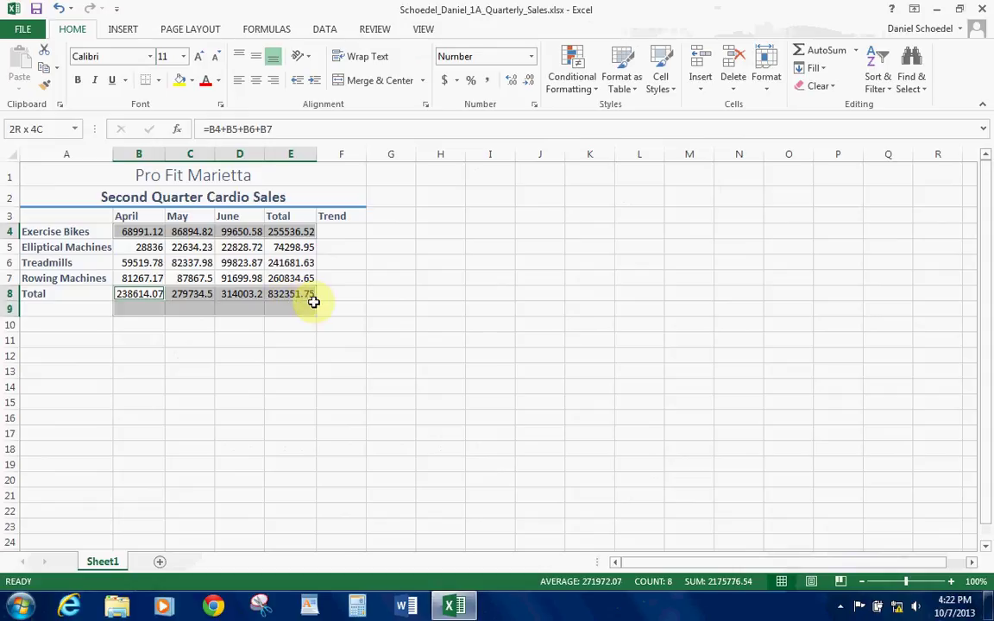
left_click(241, 308)
Step: Apply the Accounting number format with dollar signs to the nonadjacent ranges B4:E4 and B8:E8
left_click(129, 228)
left_click_drag(129, 228, 289, 231)
left_click_drag(129, 293, 296, 296, "ctrl")
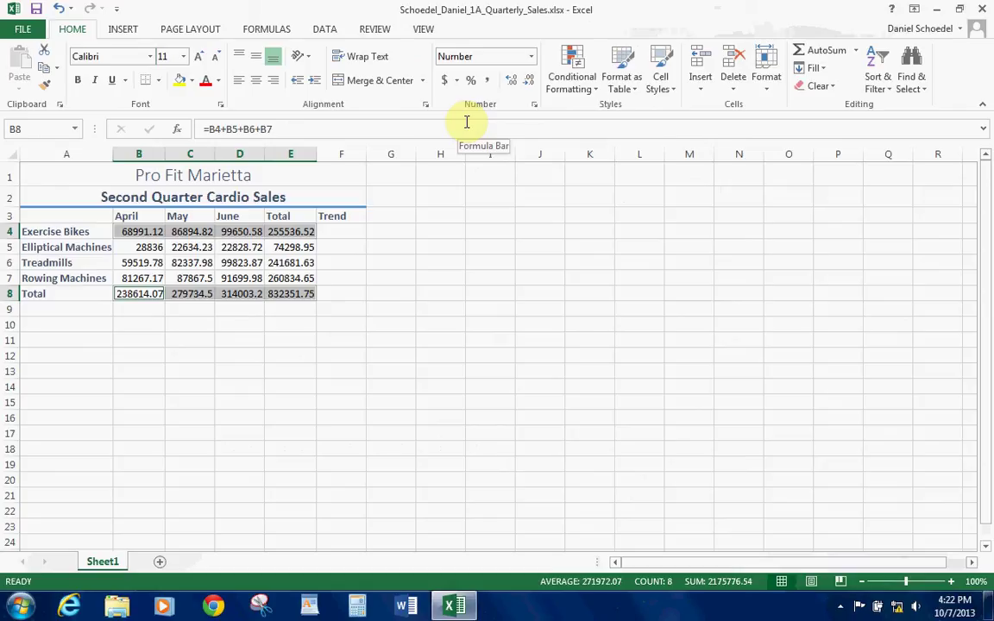
left_click(446, 81)
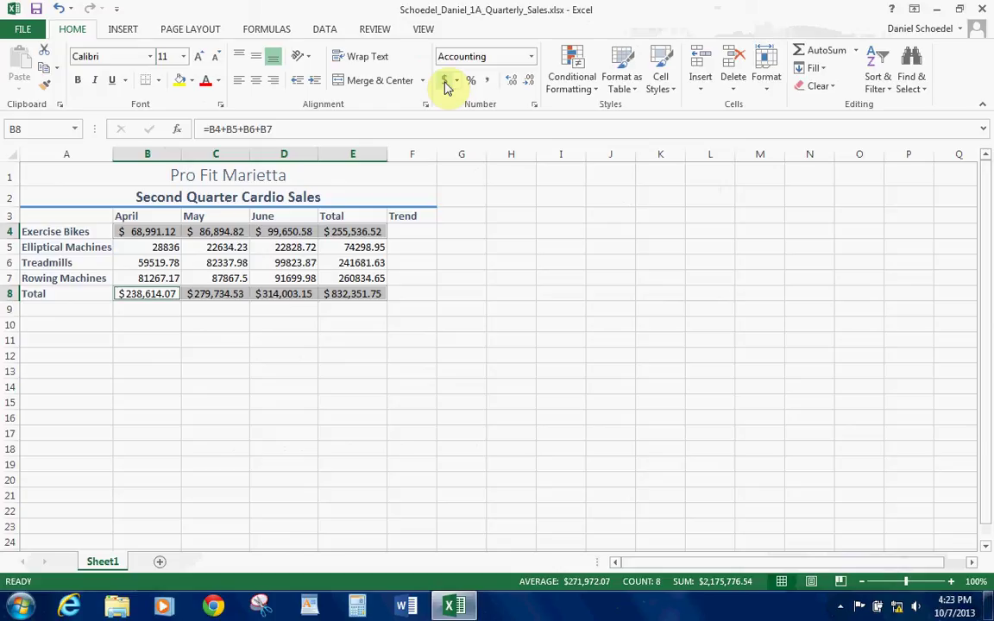
Step: Apply Comma Style to the middle sales figures in B5:E7 and save the workbook
left_click_drag(153, 247, 356, 274)
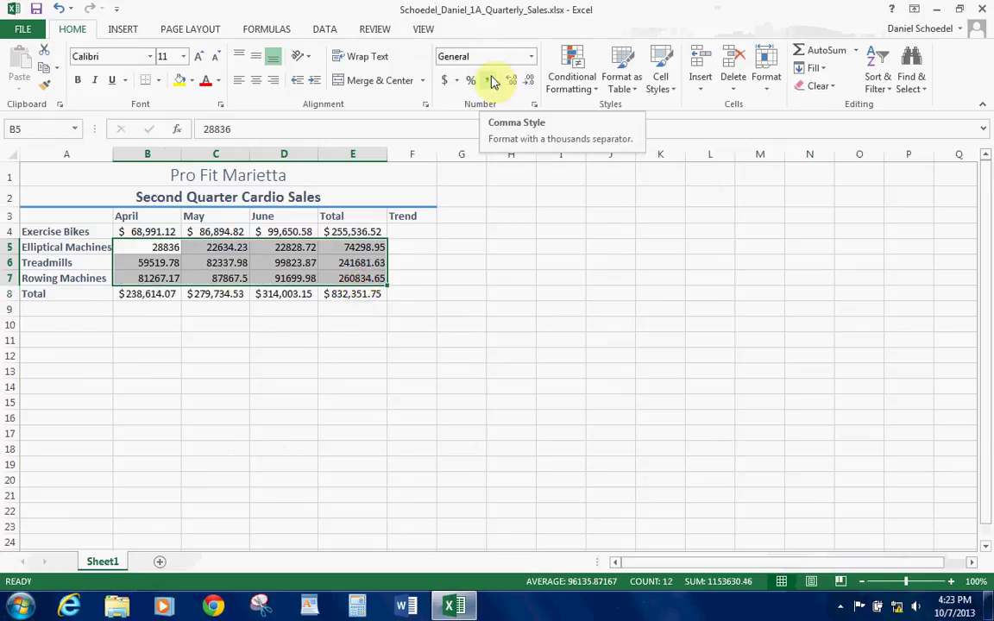
left_click(490, 80)
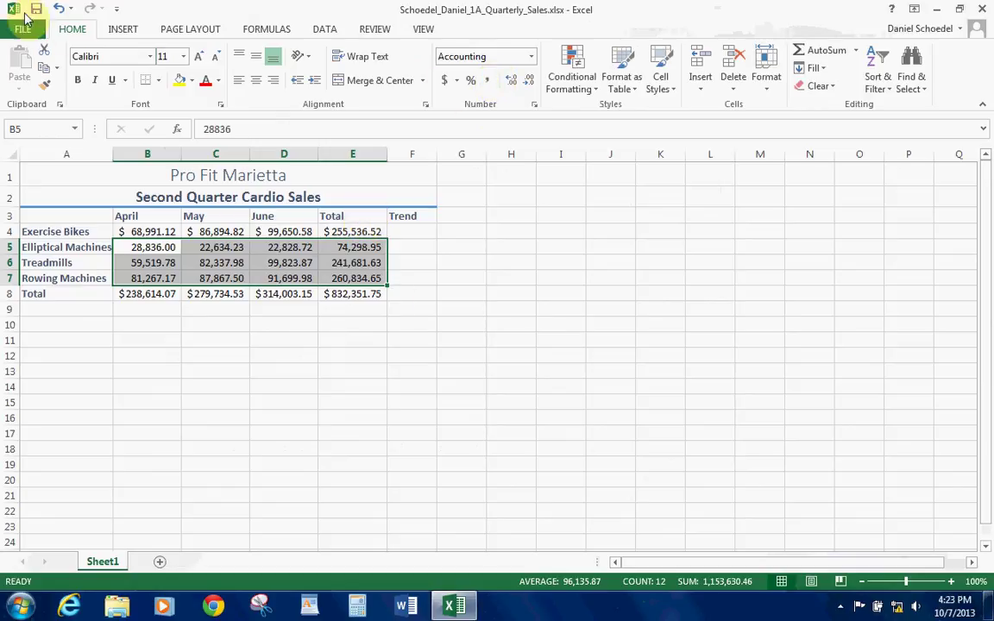
left_click(35, 9)
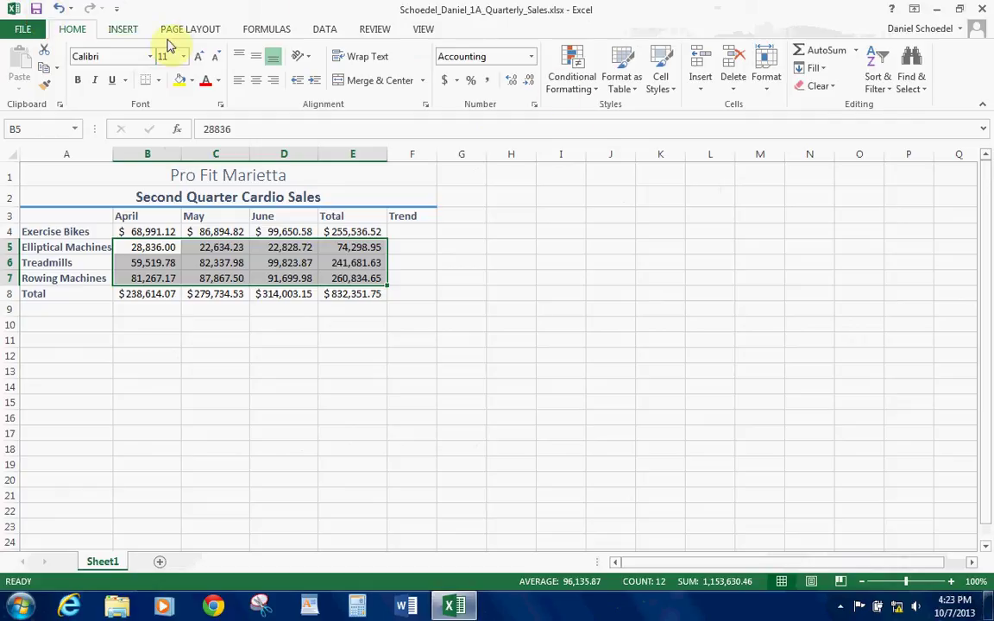
Step: Change the workbook theme to Retrospect
left_click(192, 29)
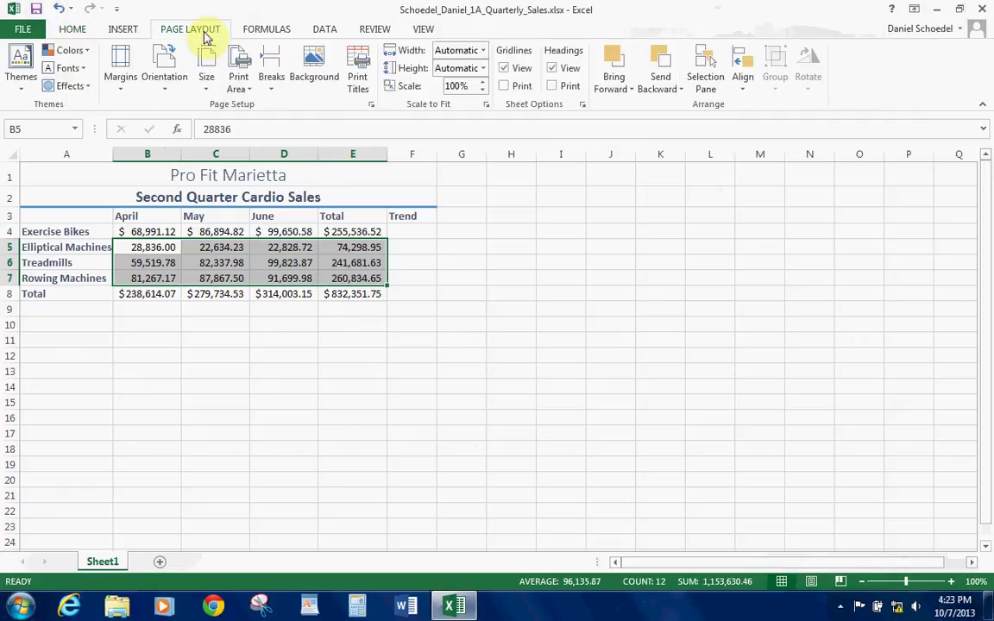
left_click(540, 294)
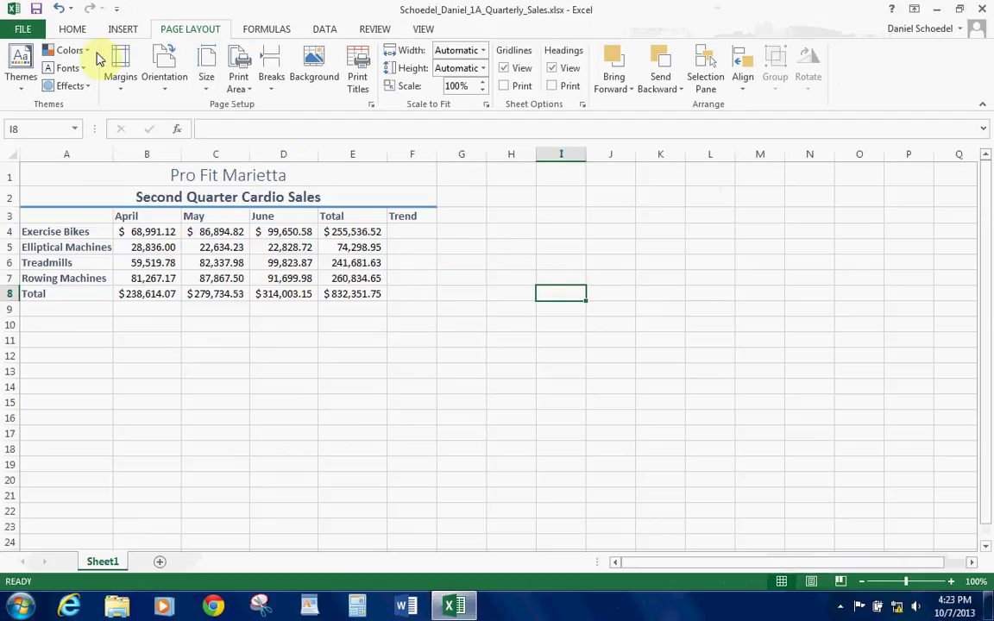
left_click(24, 77)
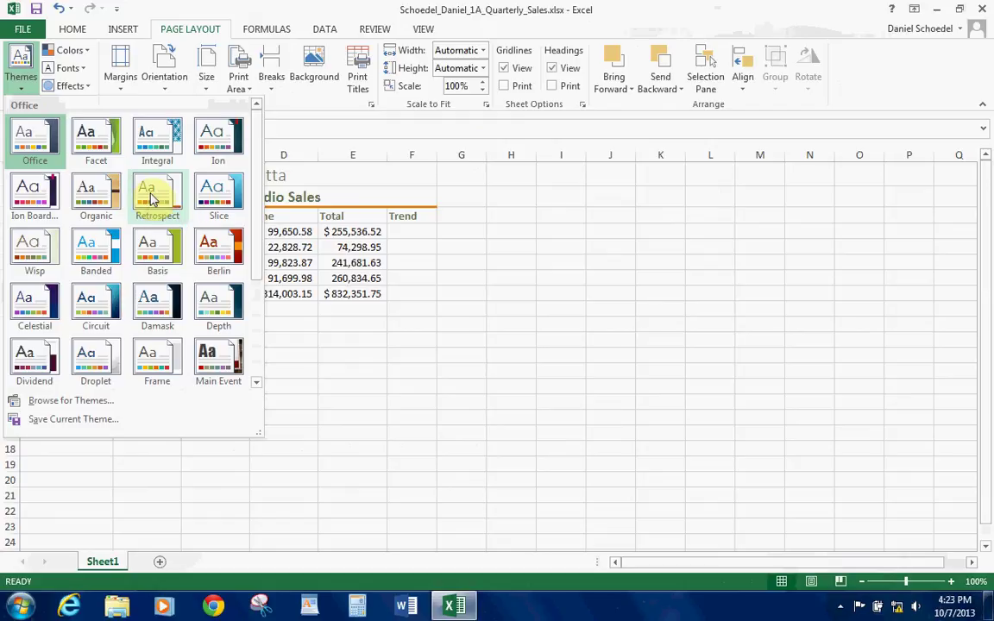
left_click(151, 195)
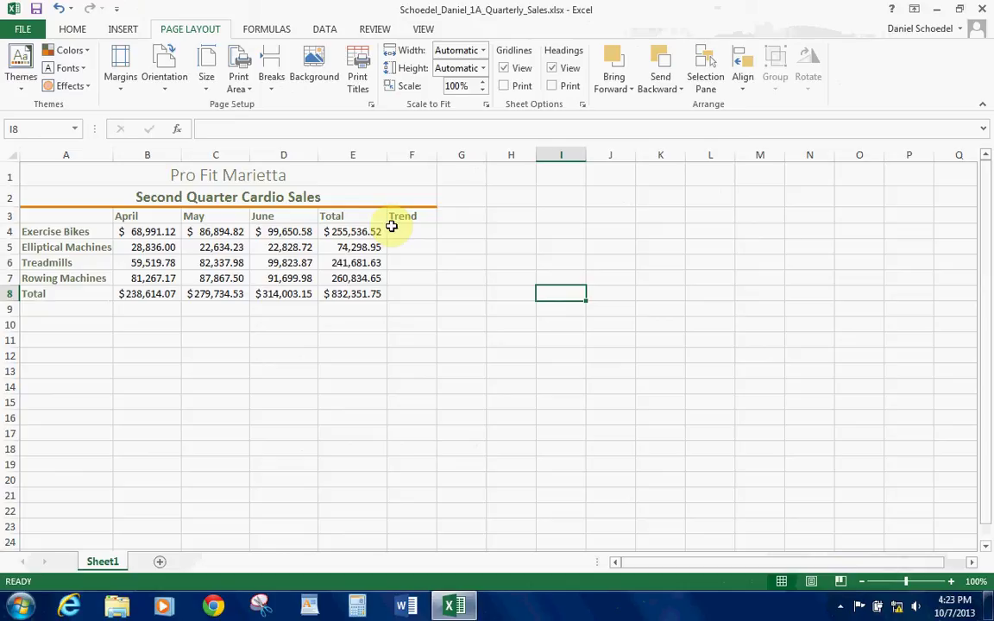
Step: Insert the recommended Clustered Column chart from the range A3:D7, with months as categories and machine types as series
left_click(65, 217)
mouse_move(66, 217)
left_mouse_down()
mouse_move(260, 260)
mouse_move(274, 281)
left_mouse_up()
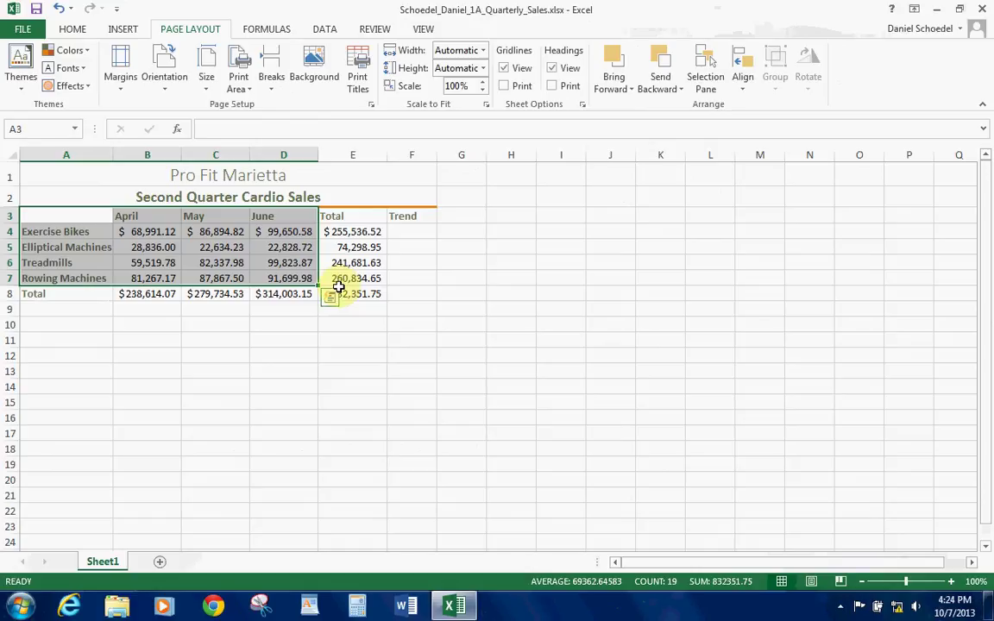
left_click(125, 29)
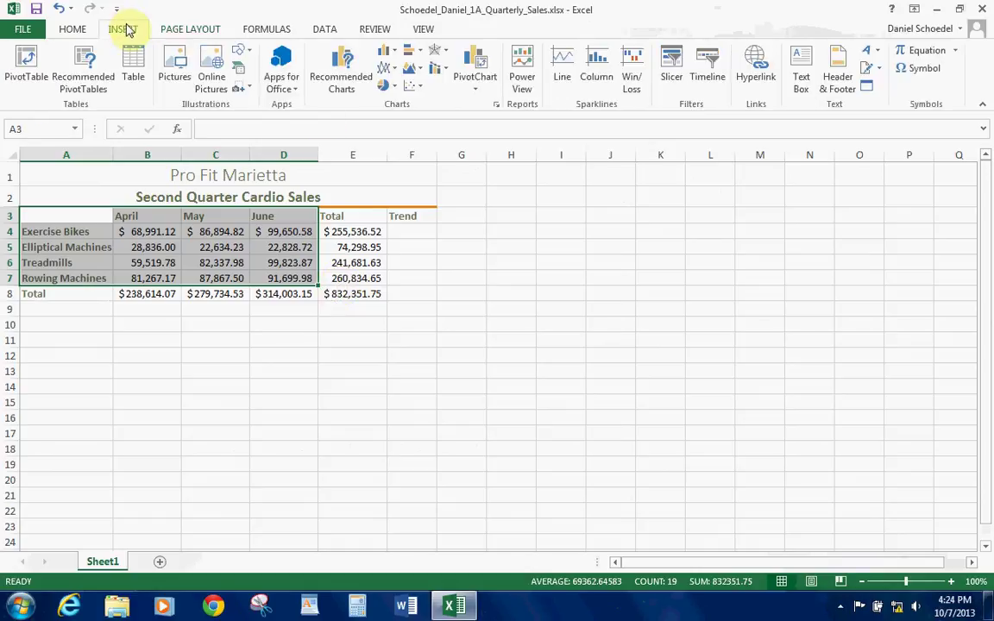
left_click(342, 70)
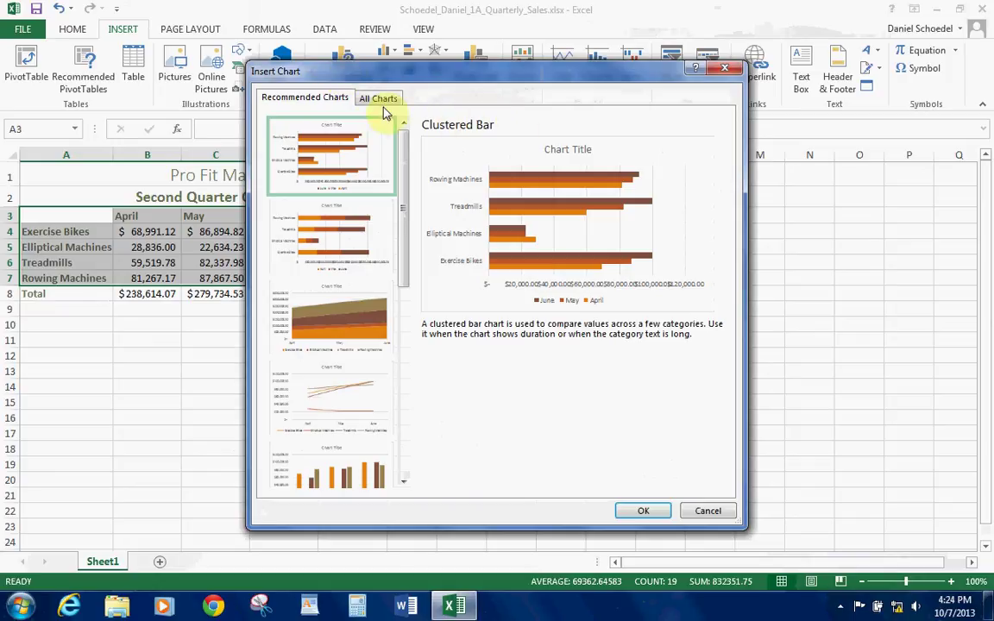
scroll(406, 185, "down", 3)
left_click(366, 355)
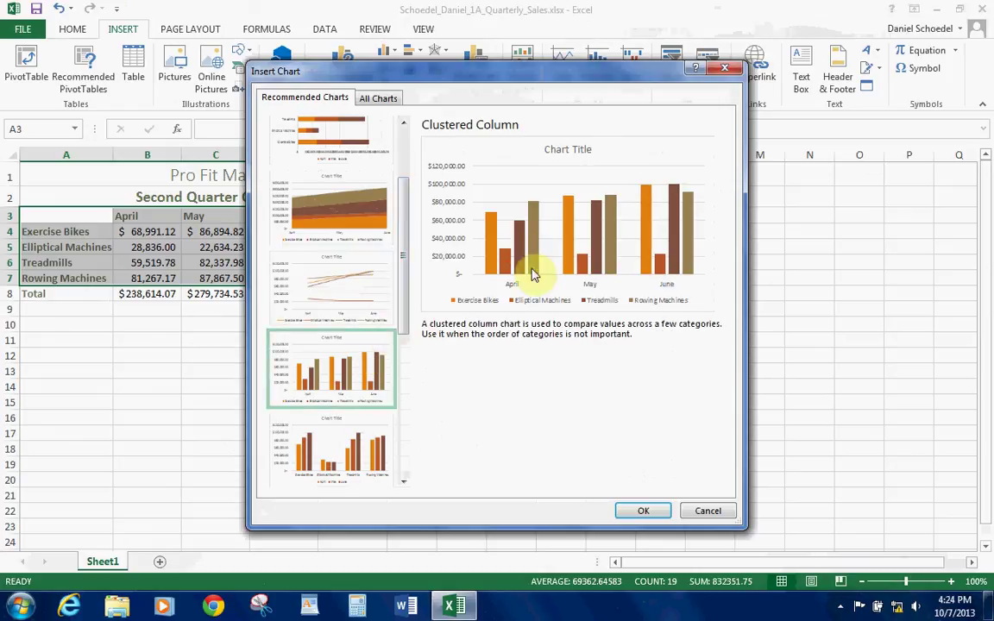
left_click(639, 512)
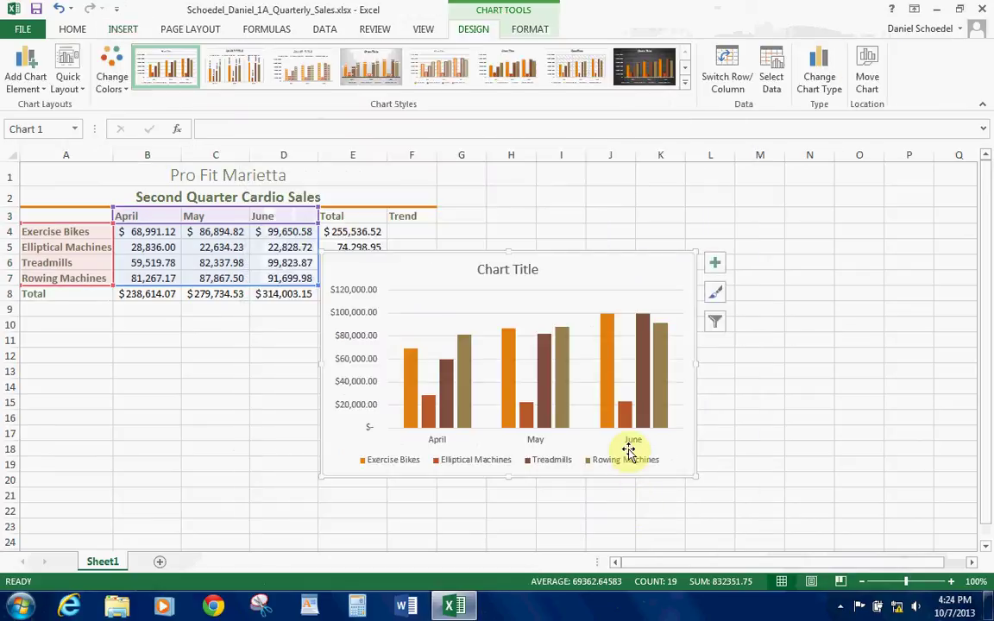
Step: Delete the inserted chart and reinsert the same recommended Clustered Column chart from the selected range
key("Delete")
left_click(129, 28)
left_click(341, 64)
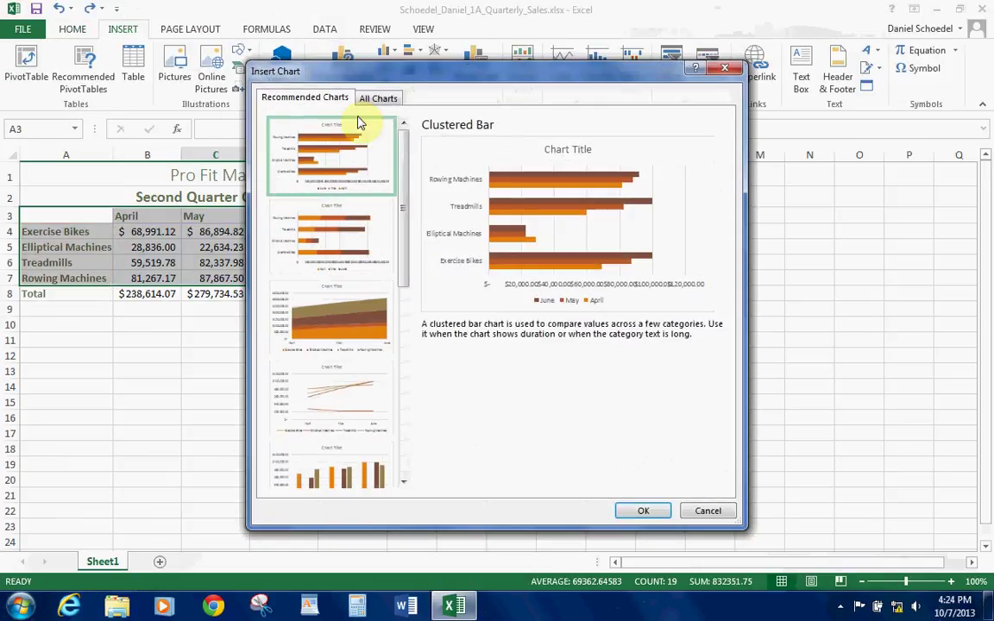
left_click_drag(400, 156, 413, 238)
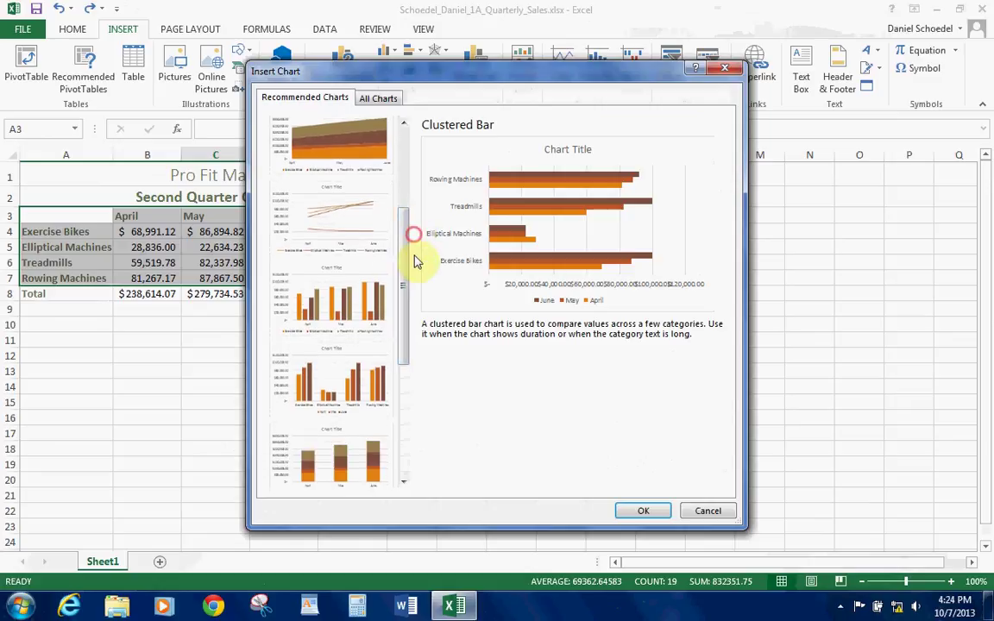
left_click(364, 295)
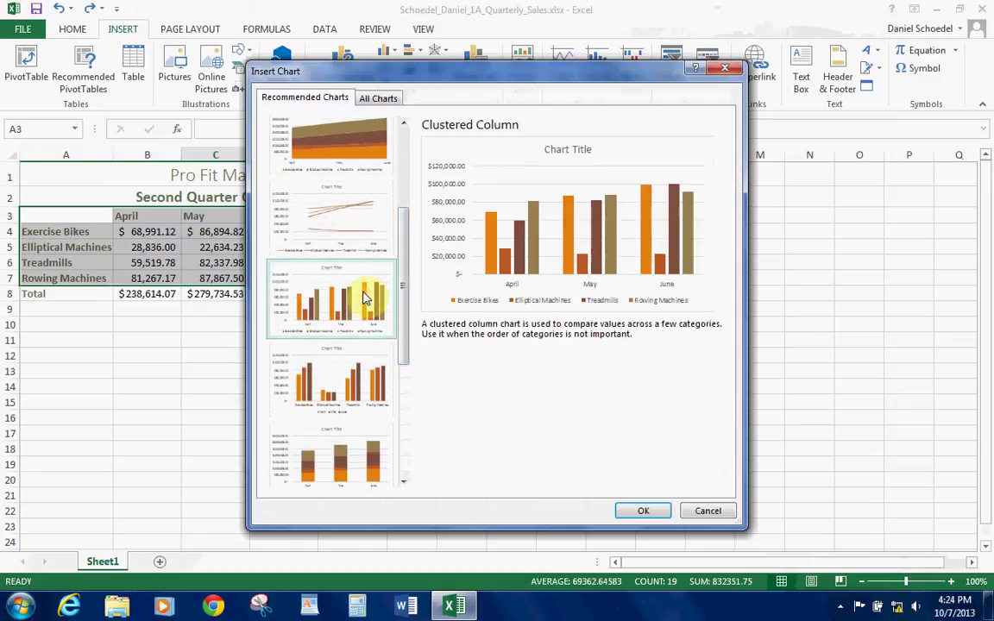
left_click(644, 511)
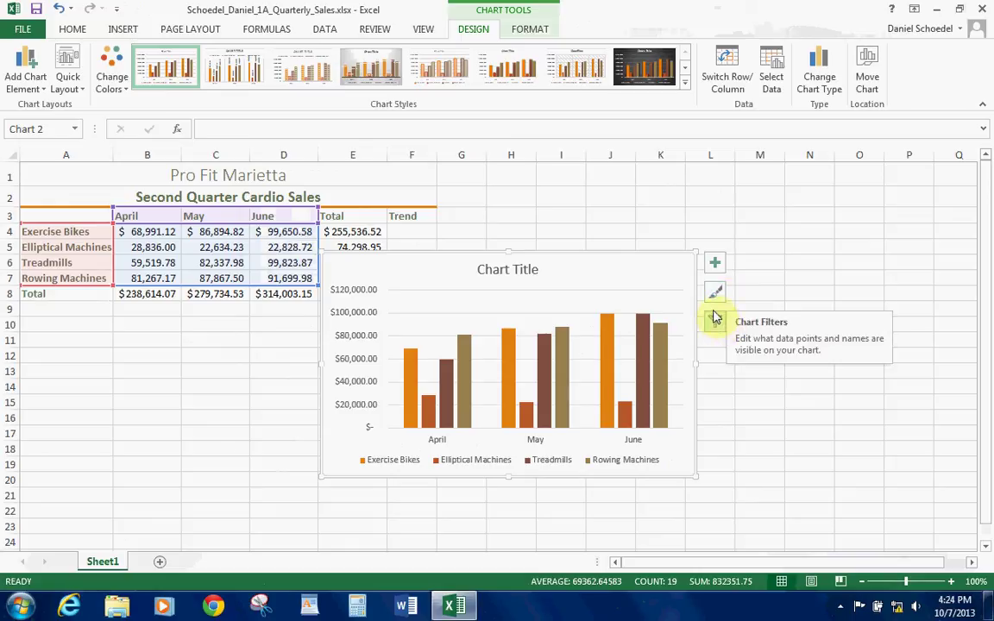
Step: Examine the chart's design and formatting tools, including previews of the available quick layouts
left_click(528, 28)
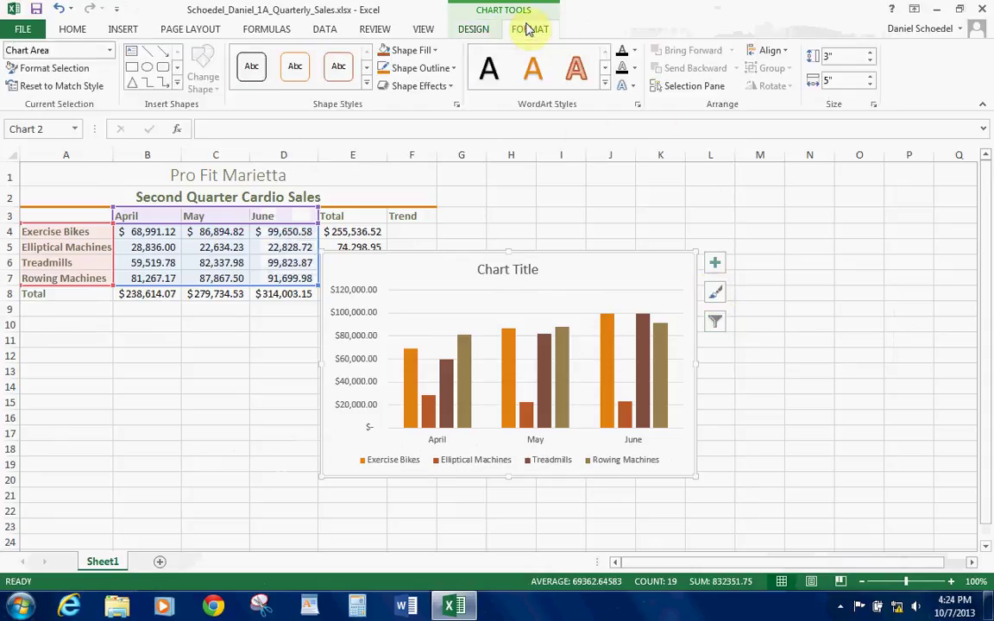
left_click(838, 266)
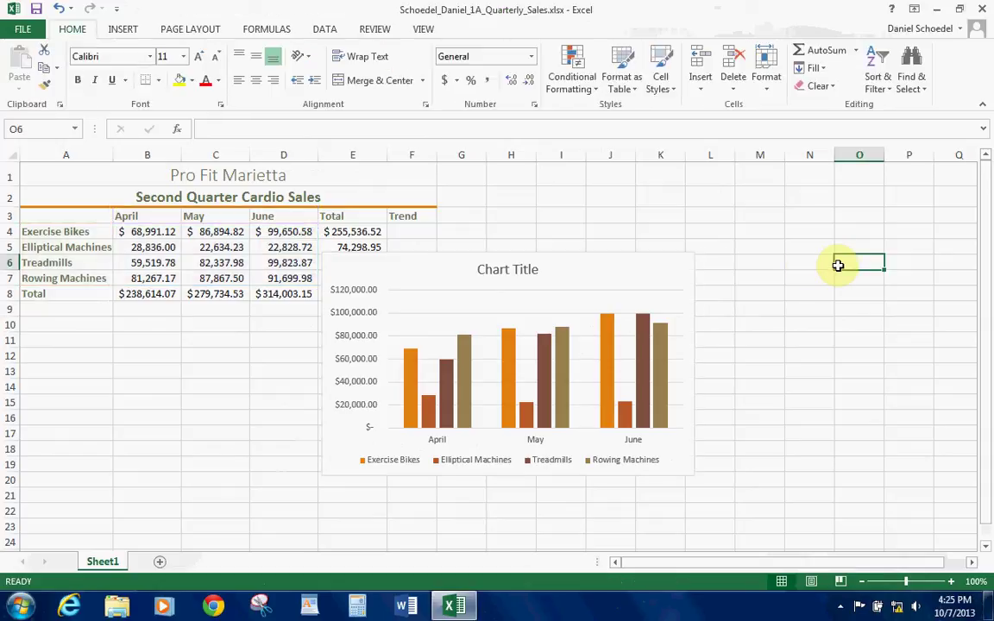
left_click(680, 264)
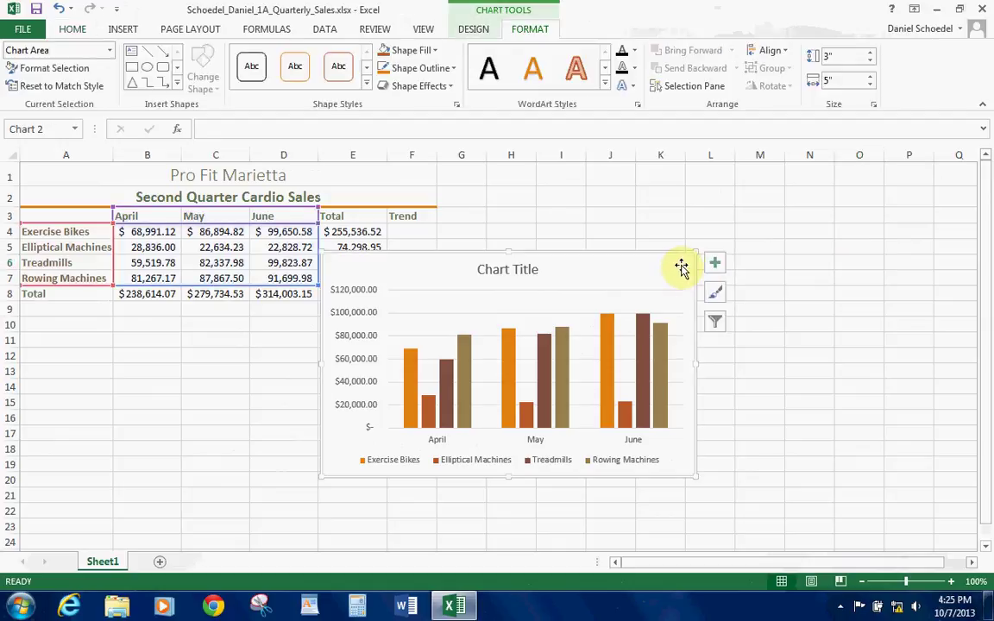
left_click(480, 31)
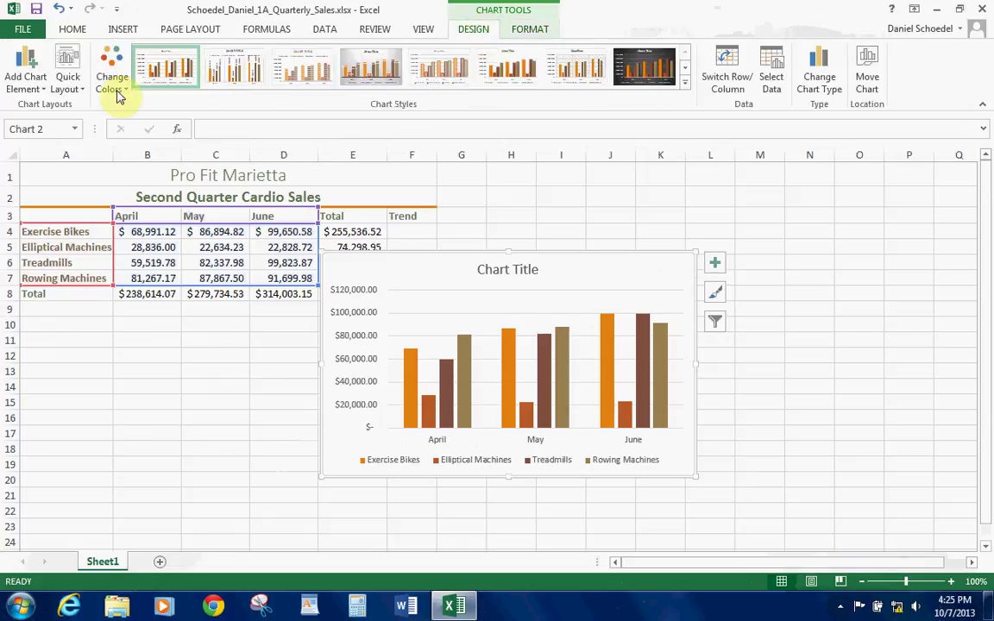
left_click(78, 88)
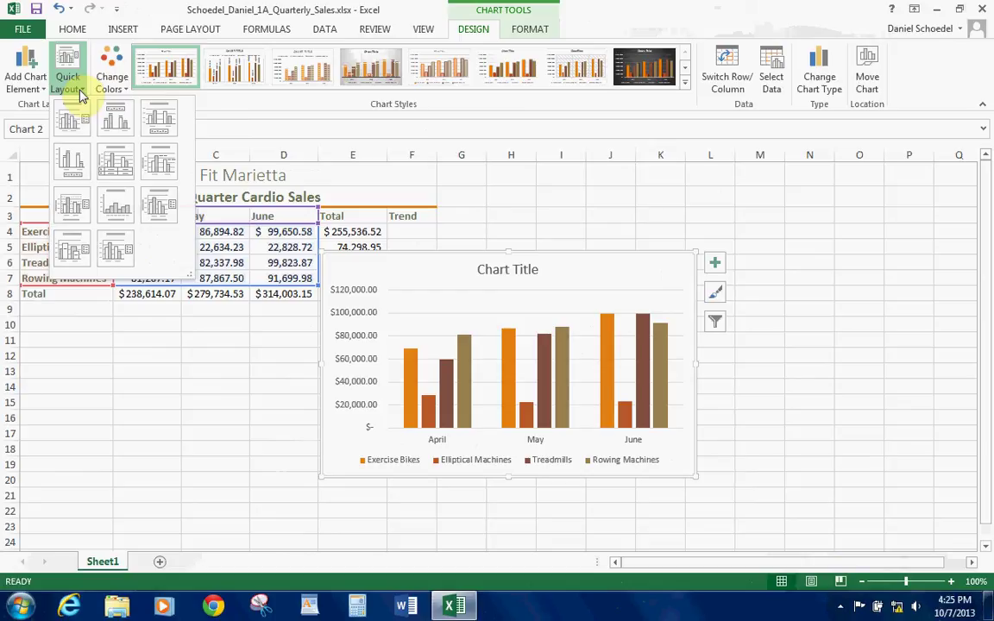
left_click(535, 34)
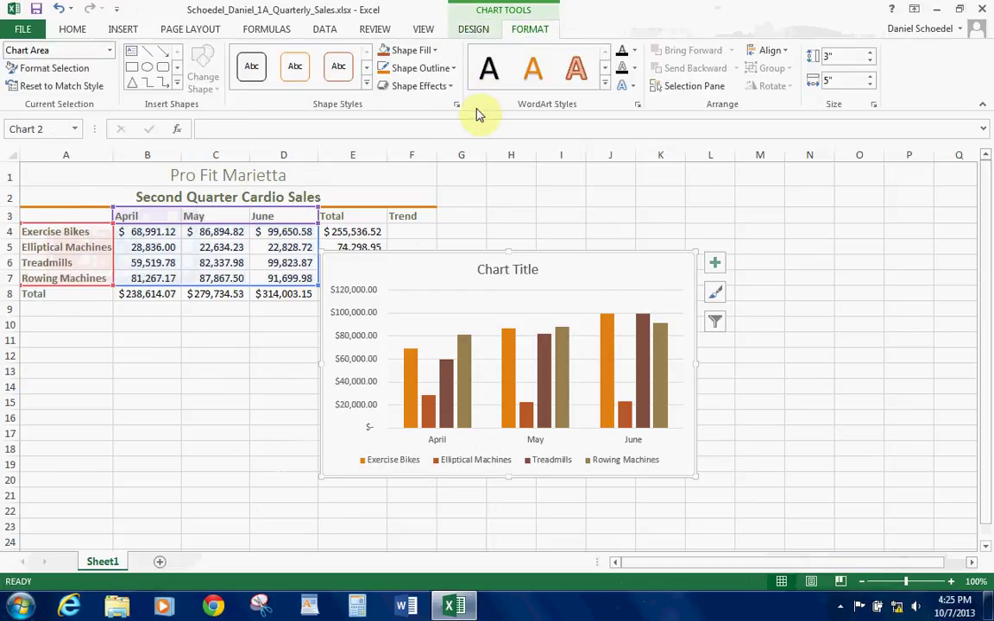
left_click(472, 30)
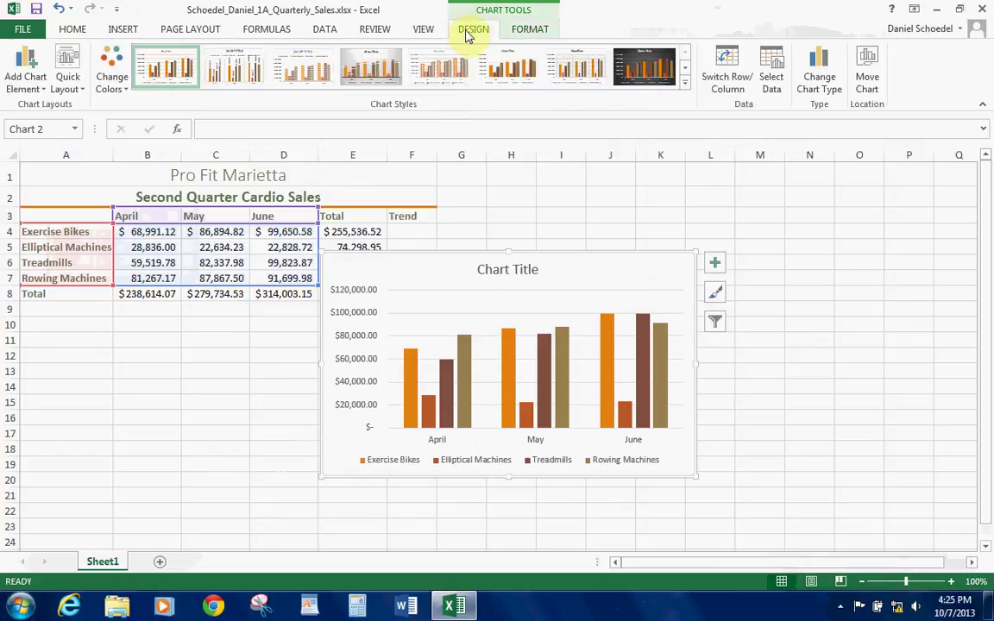
left_click(77, 86)
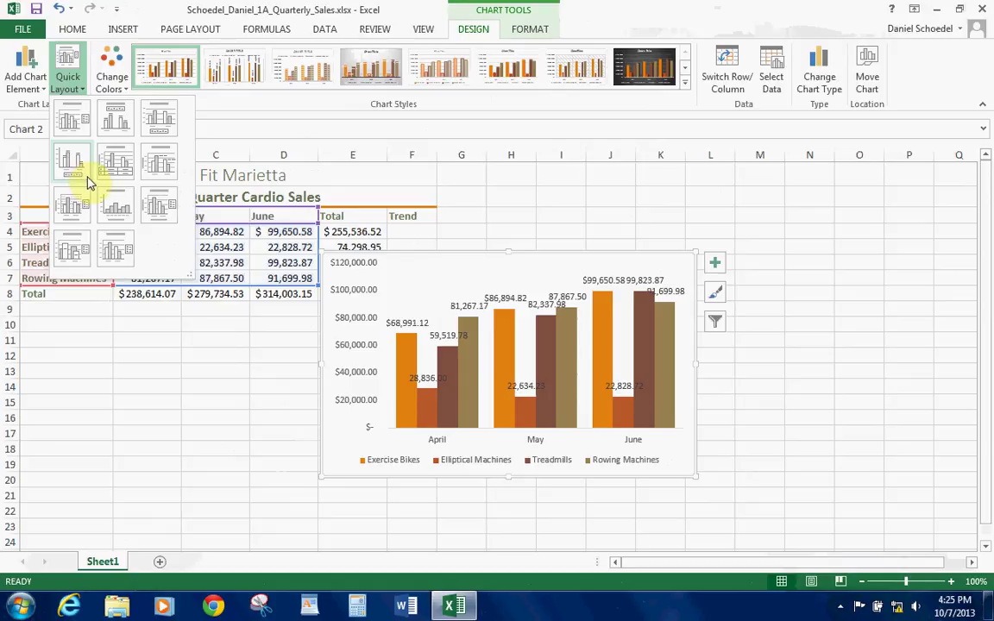
left_click(821, 376)
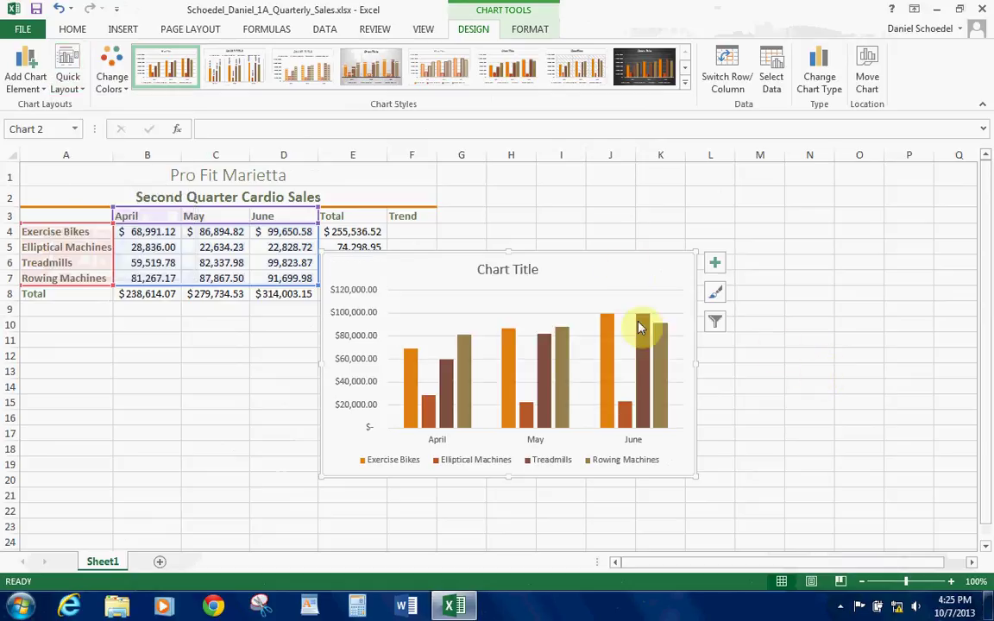
Step: Replace the placeholder chart title with "Second Quarter Cardio Sales"
left_click(531, 272)
left_click_drag(541, 267, 503, 264)
left_click(779, 201)
left_click(509, 269)
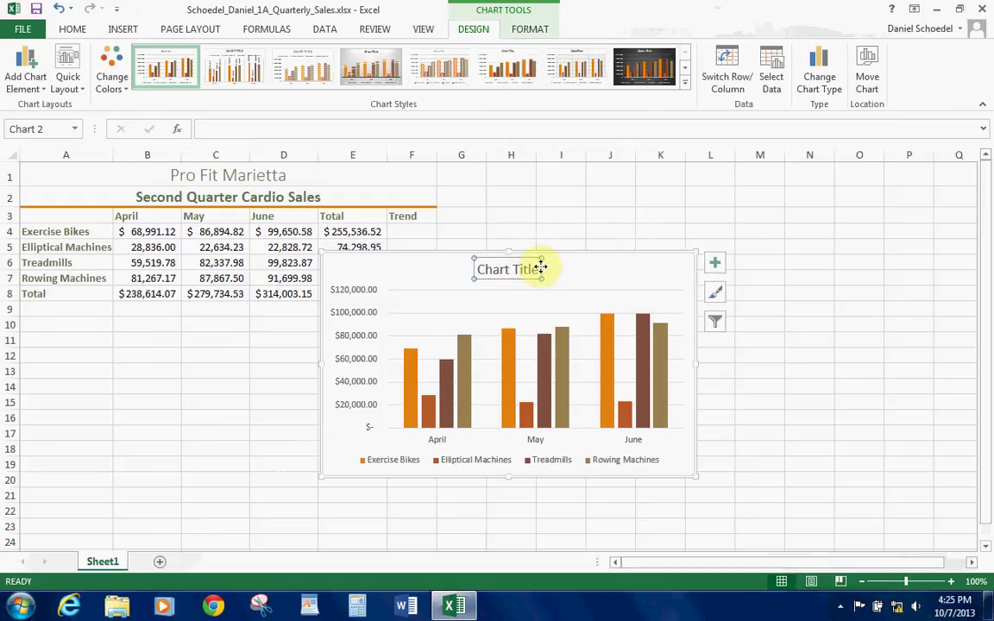
left_click_drag(539, 270, 477, 269)
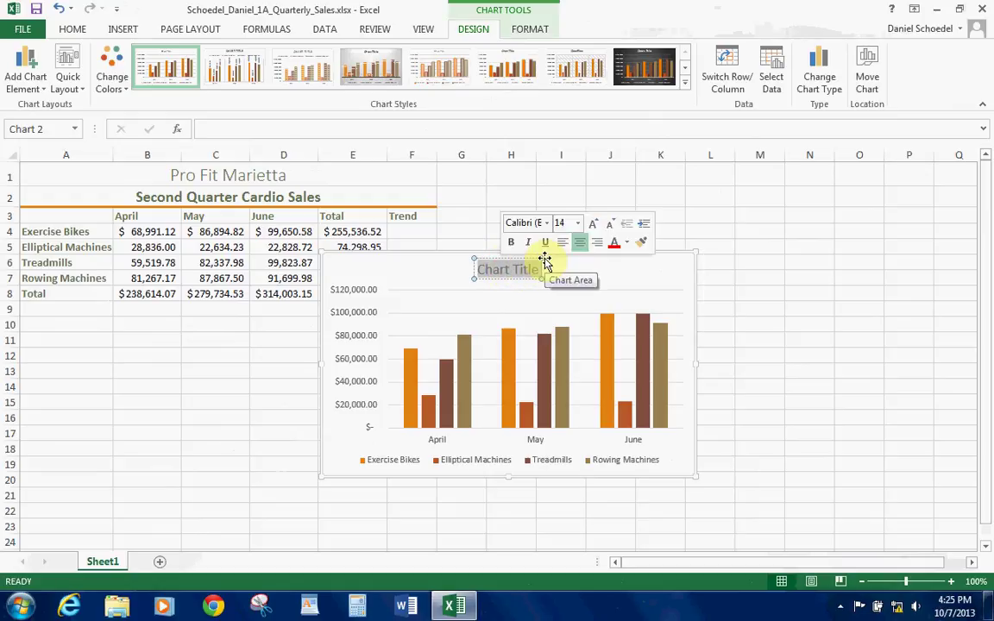
type("Secon")
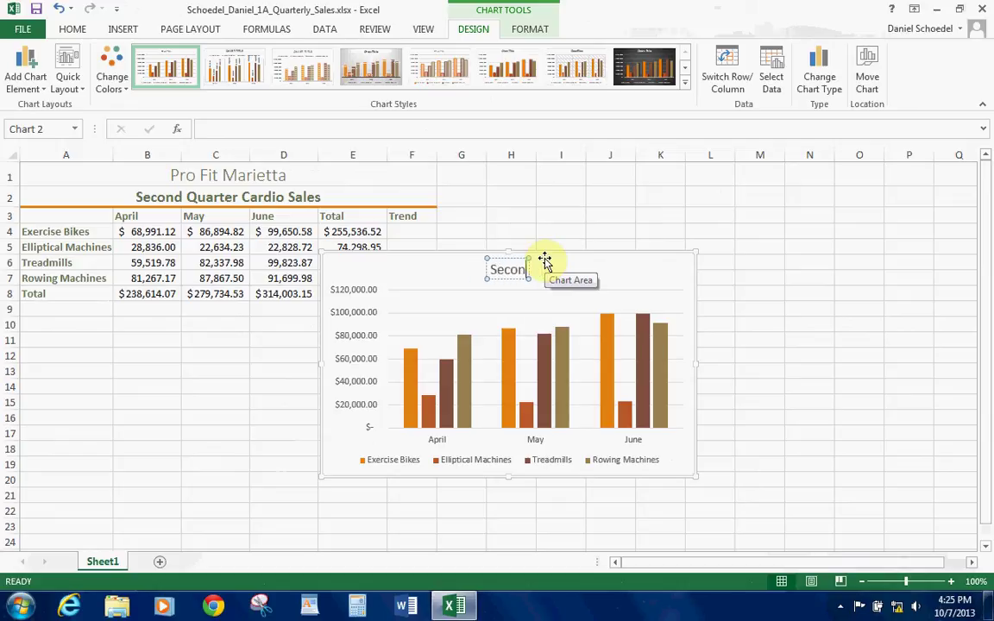
type("d Quart")
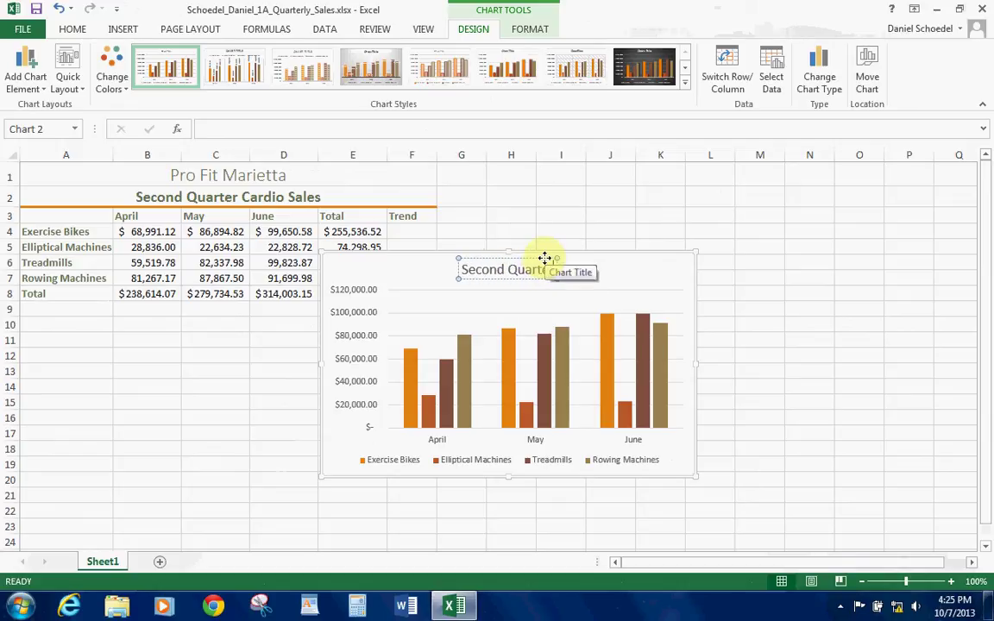
type("er Cardi")
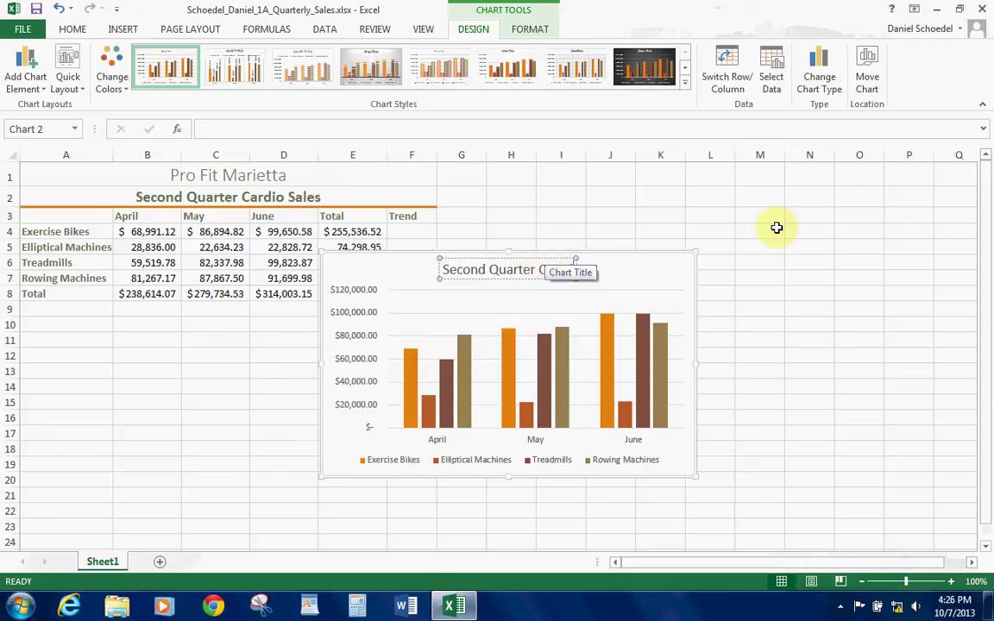
key("BackSpace")
key("BackSpace")
key("BackSpace")
type("rdio")
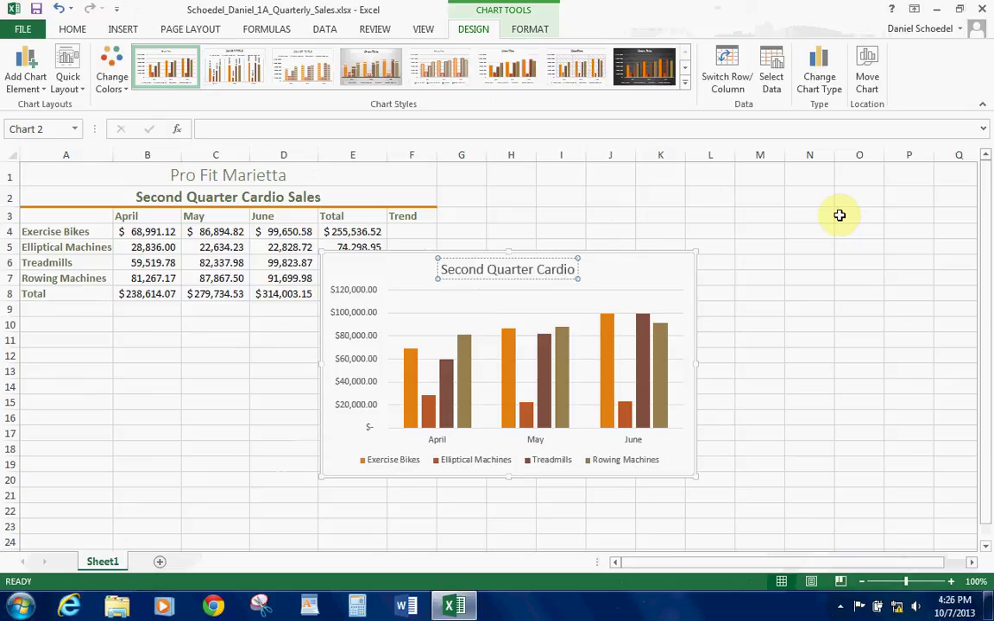
type(" Sales")
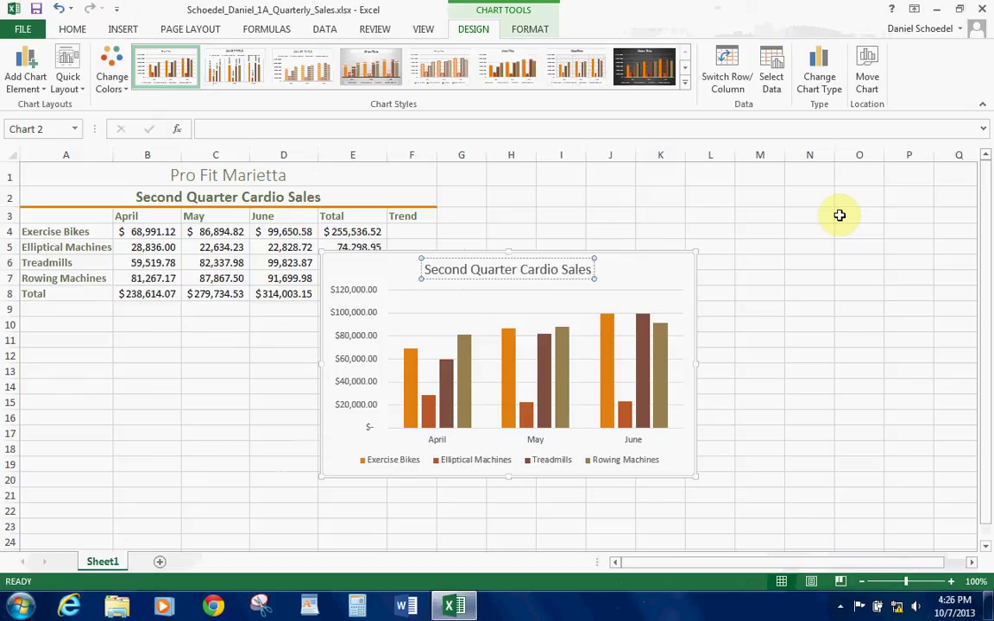
key("Return")
key("BackSpace")
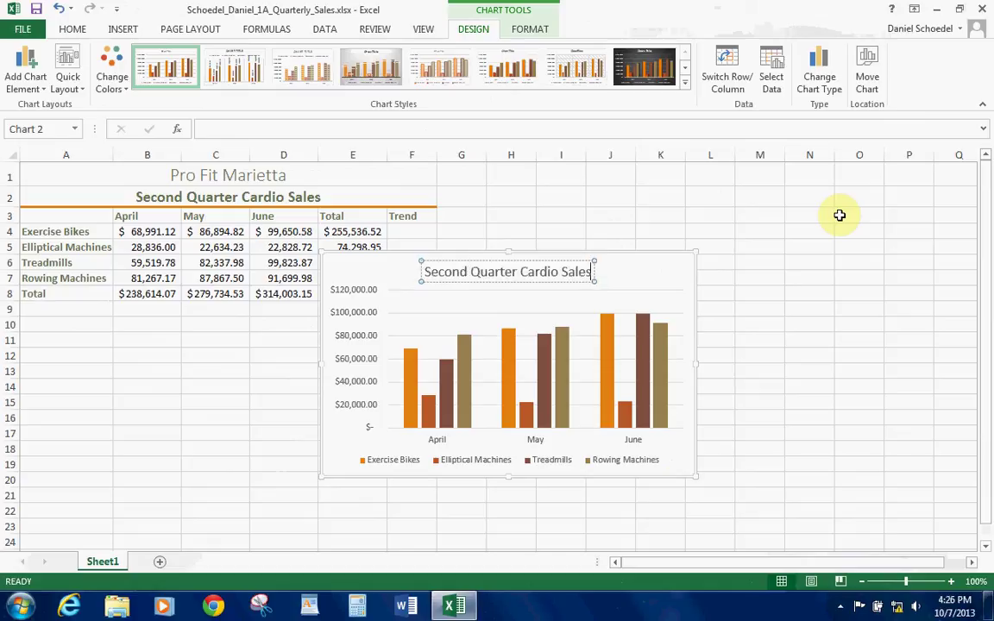
left_click(825, 258)
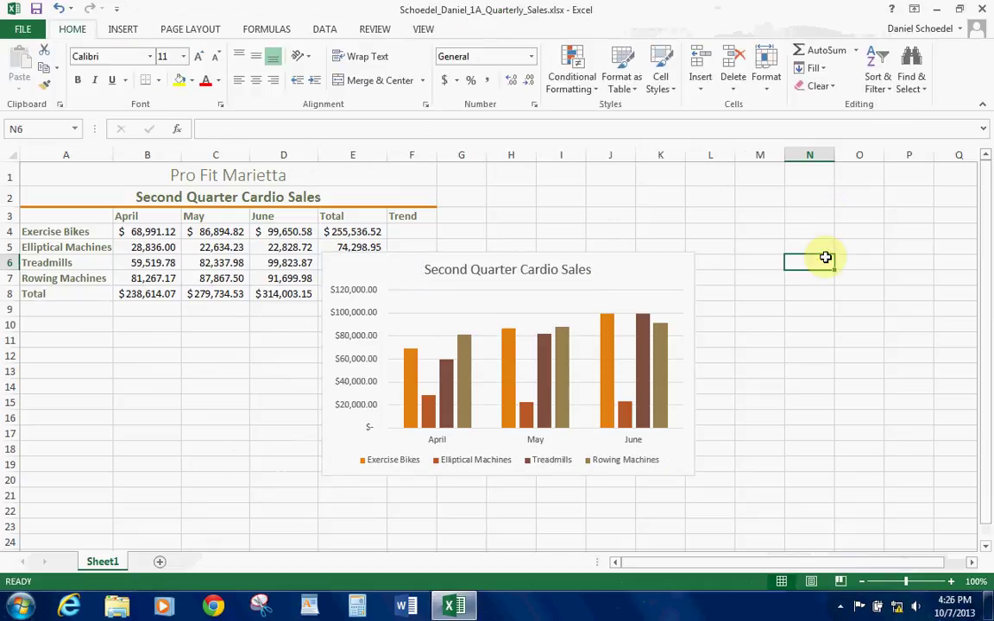
Step: Apply the sixth chart style, with bold title and shadowed columns, and the third Colorful palette to the column chart
left_click(690, 263)
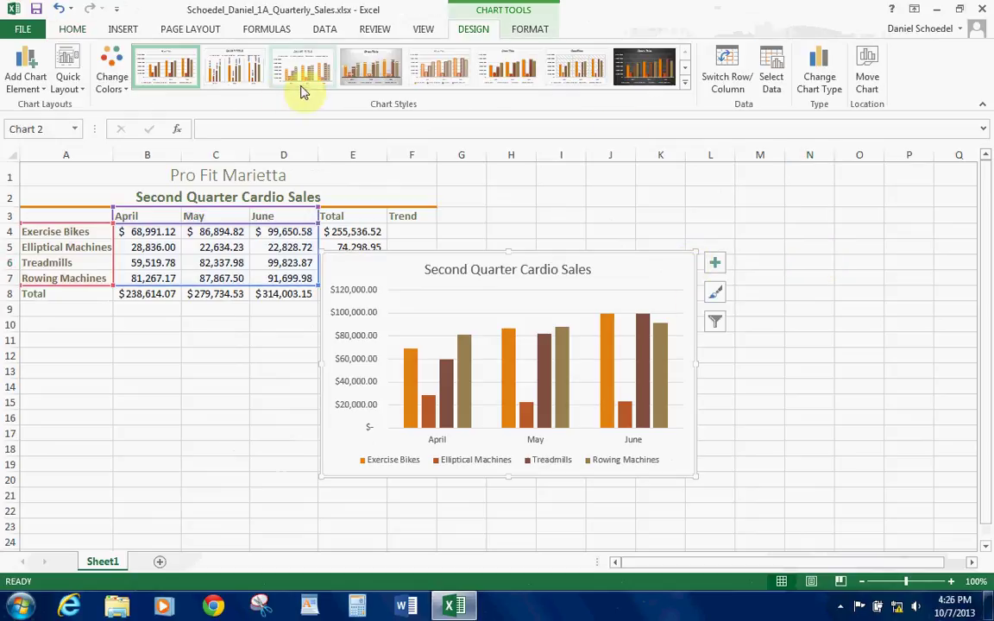
left_click(685, 84)
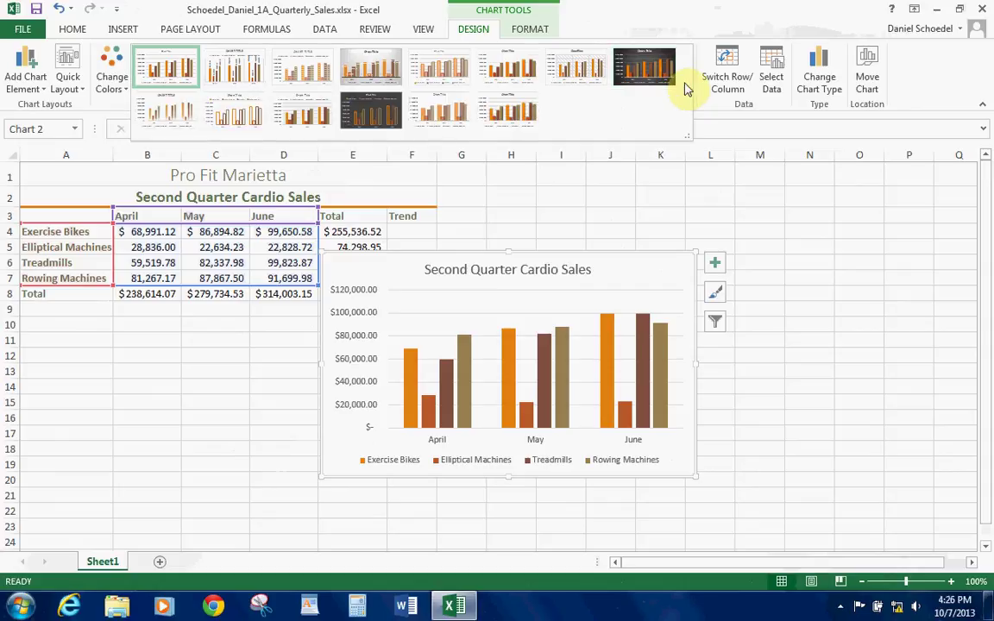
left_click(484, 80)
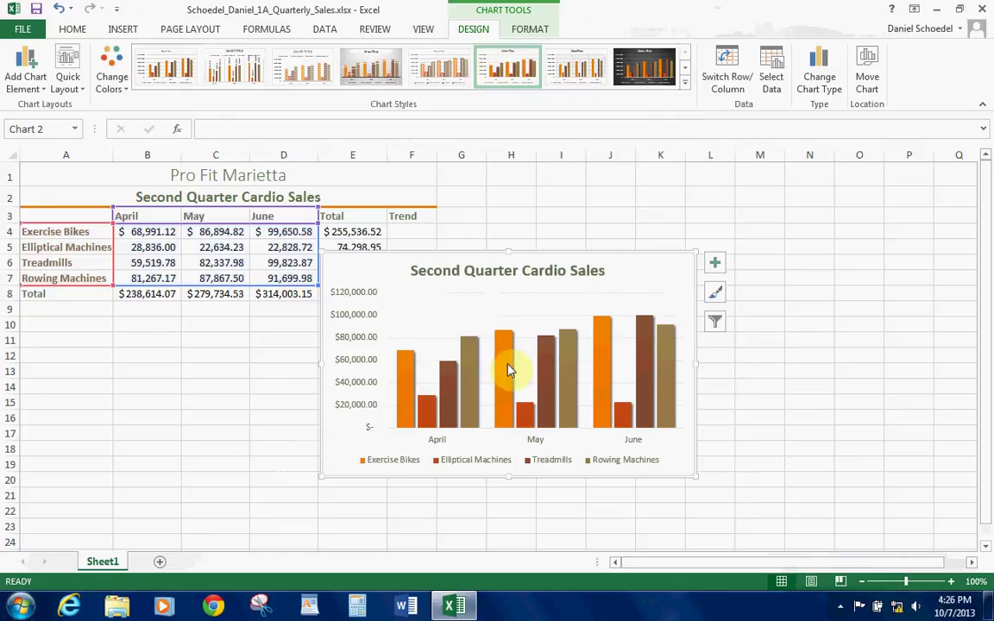
mouse_move(541, 358)
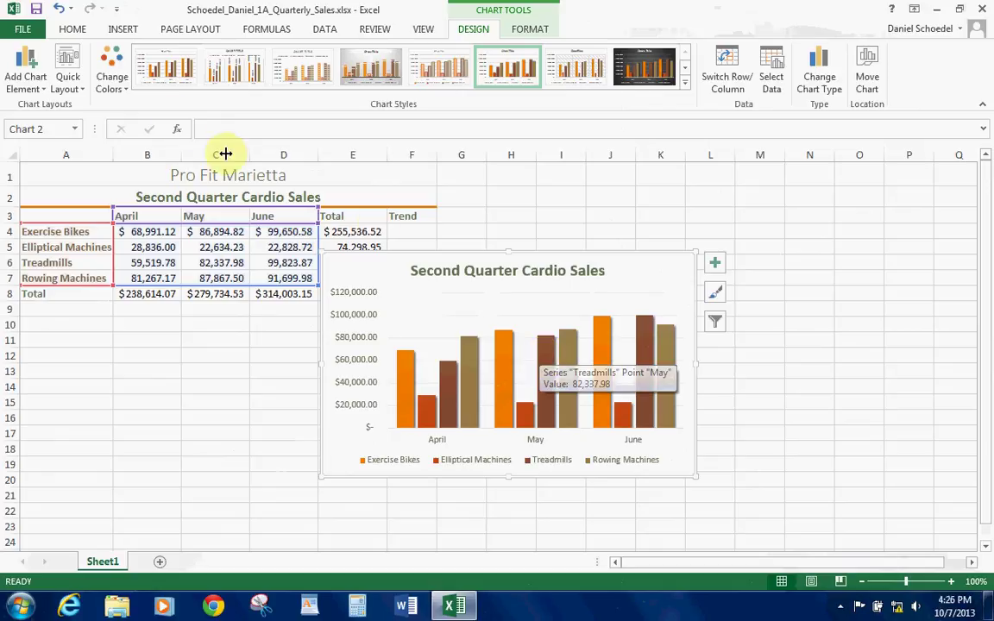
left_click(114, 86)
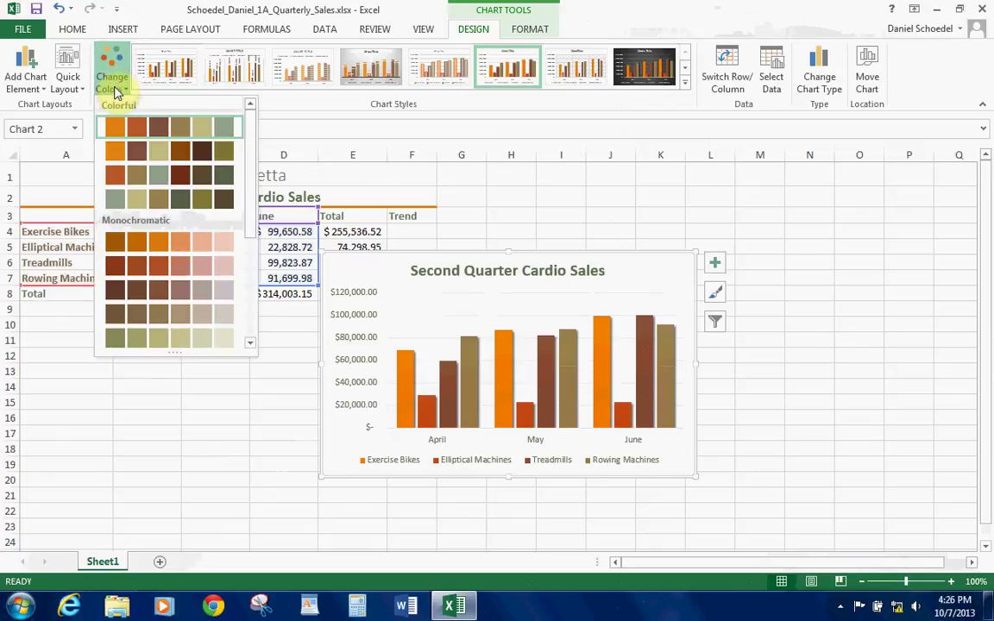
left_click(142, 185)
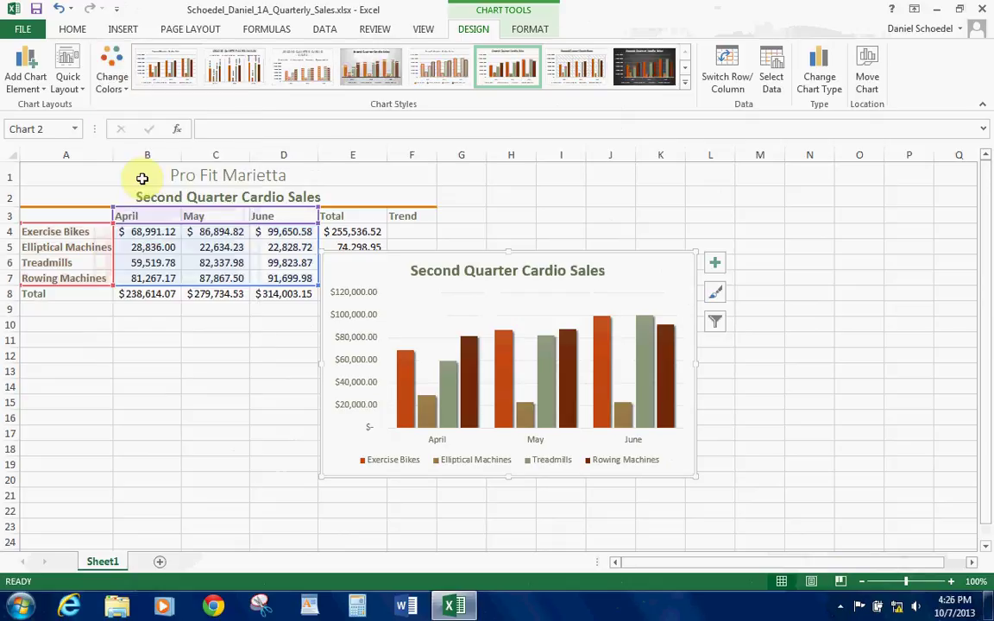
Step: Move the column chart below the sales data so its upper-left corner sits in cell A10
left_click(574, 252)
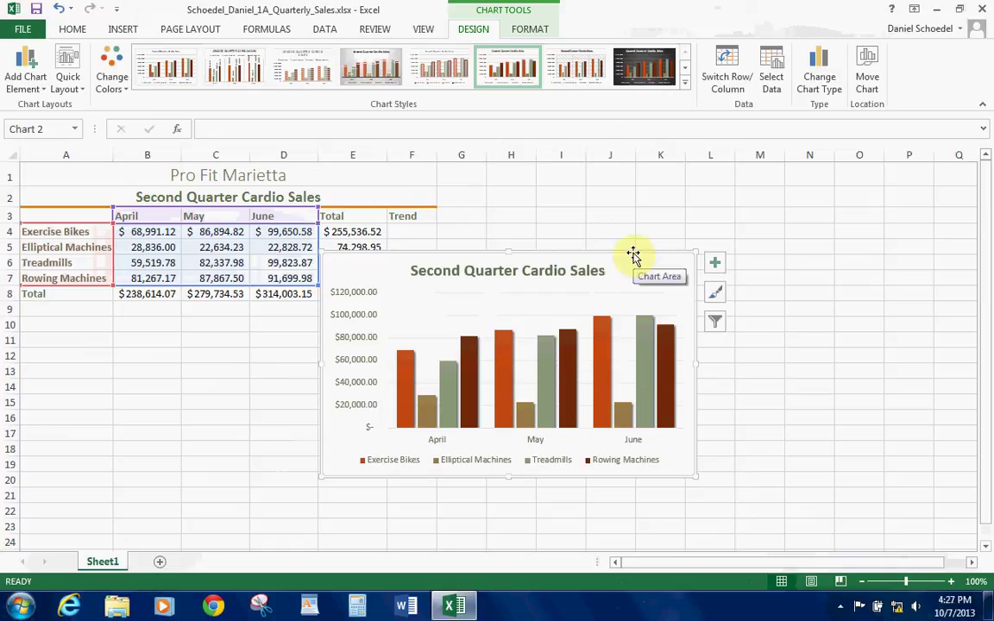
left_click_drag(633, 255, 328, 321)
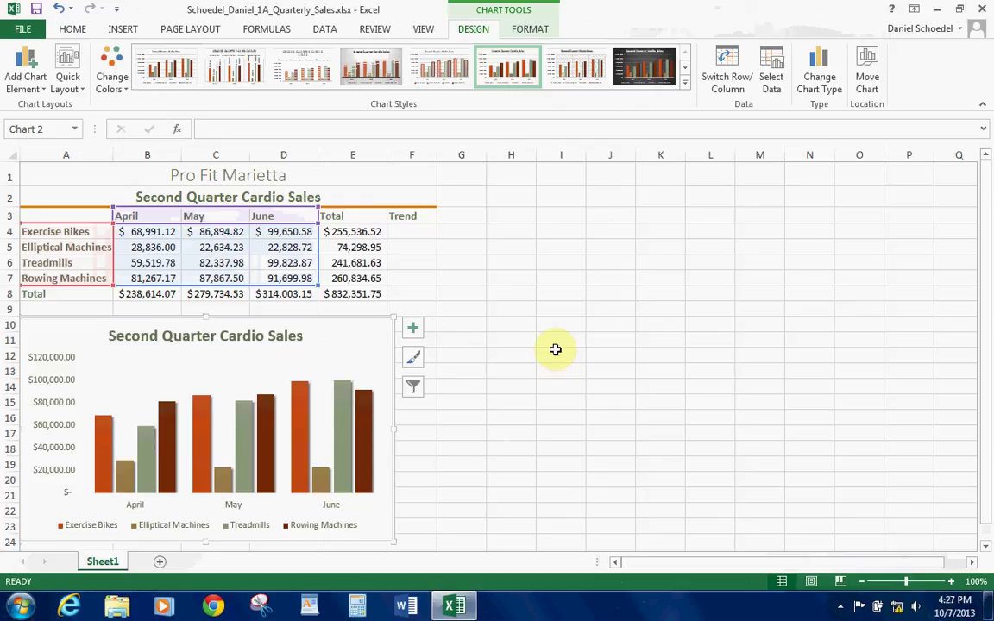
Step: Insert line sparklines in the Trend column, cells F4:F7, based on the monthly sales data in B4:D7
left_click(728, 307)
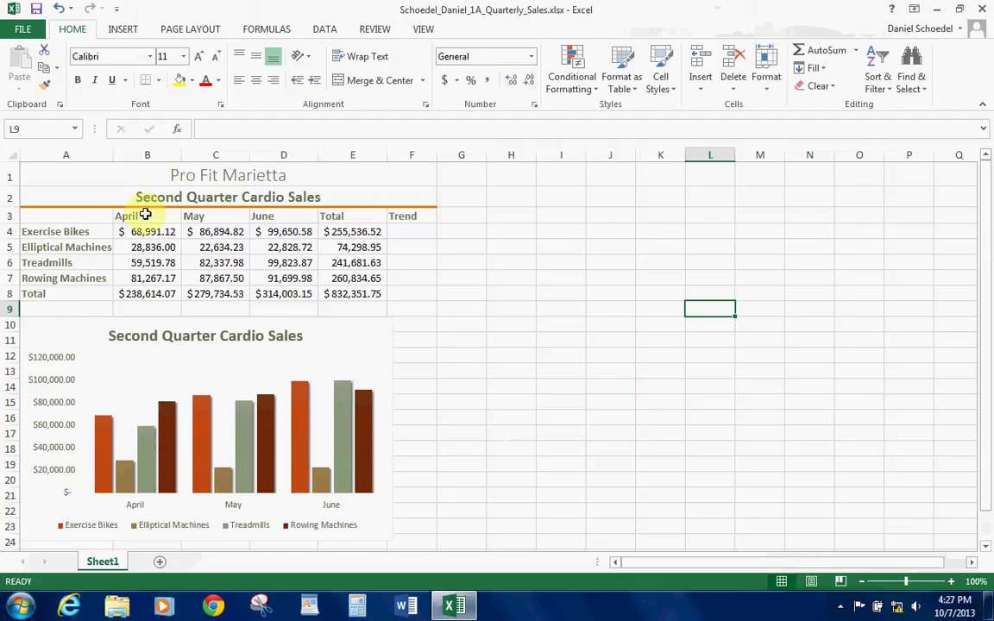
left_click_drag(136, 236, 298, 276)
left_click(123, 29)
left_click(564, 69)
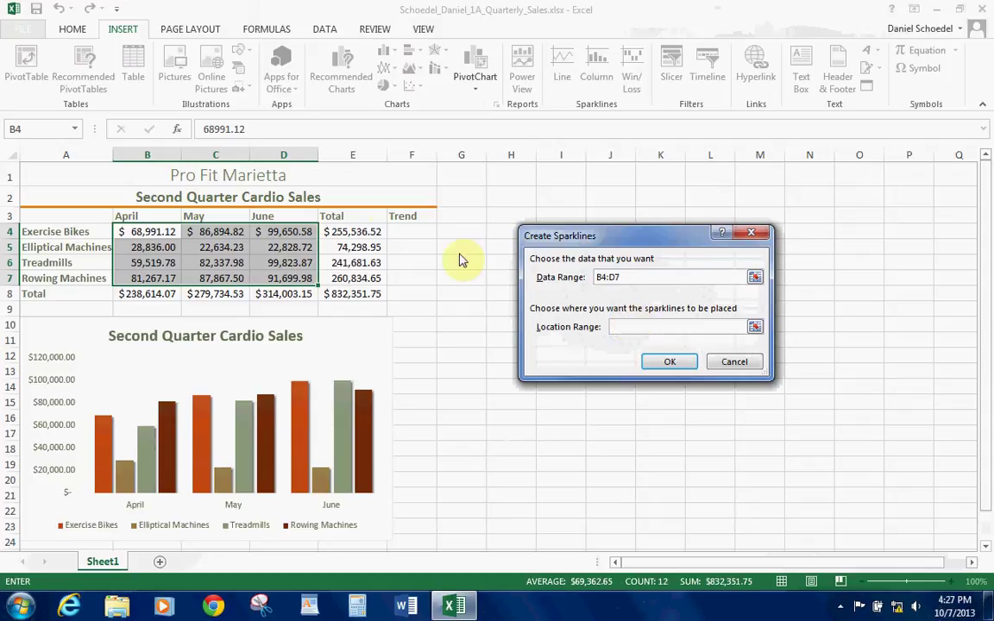
left_click_drag(403, 232, 411, 278)
left_click(658, 327)
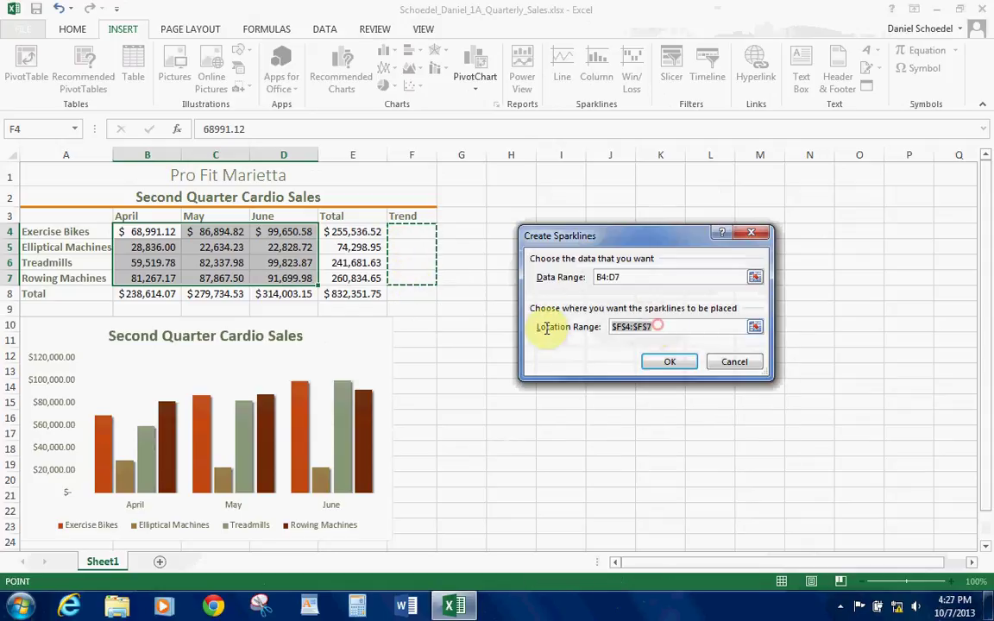
type("f4:f7")
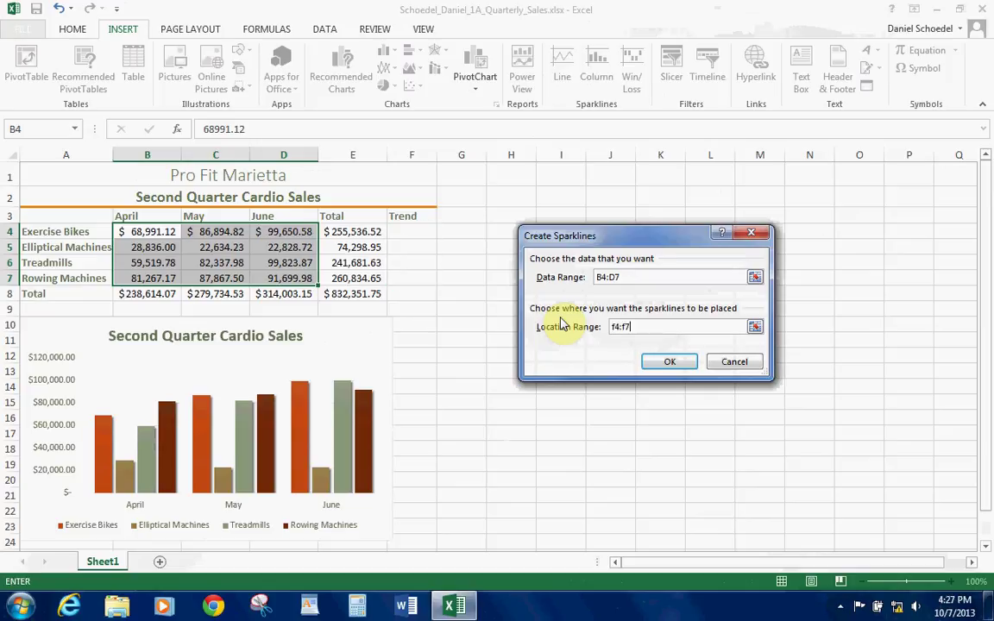
left_click(670, 365)
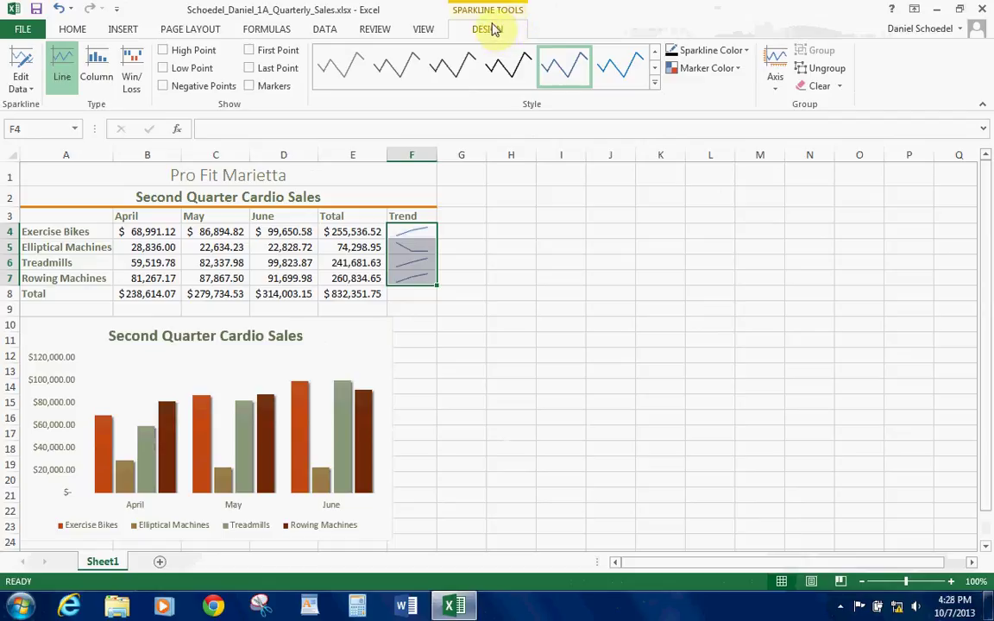
Step: Show markers on the Trend sparklines and apply the fourth sparkline style in the gallery's second row
left_click(249, 86)
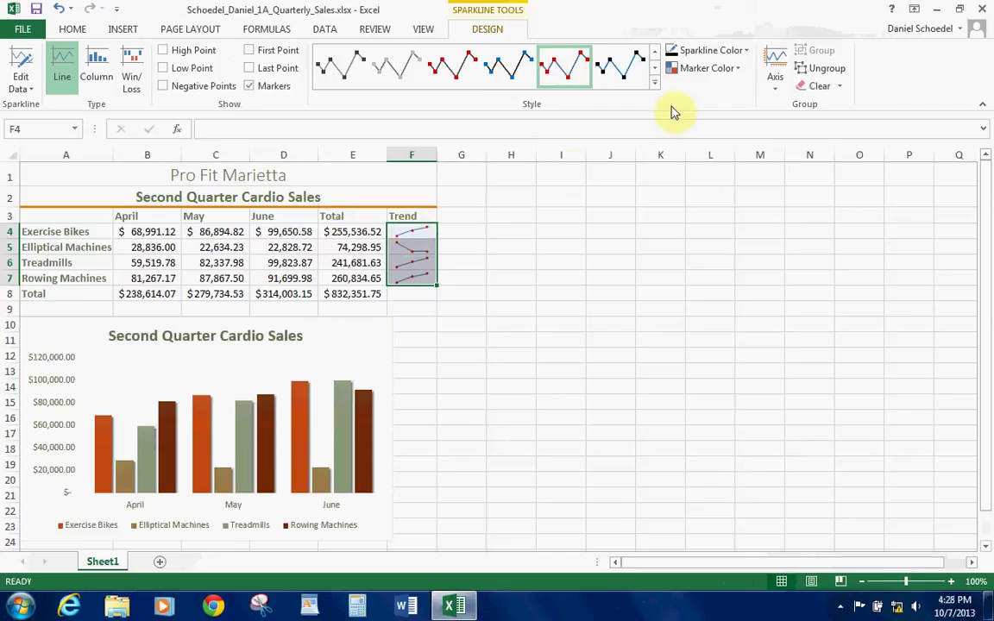
left_click(656, 84)
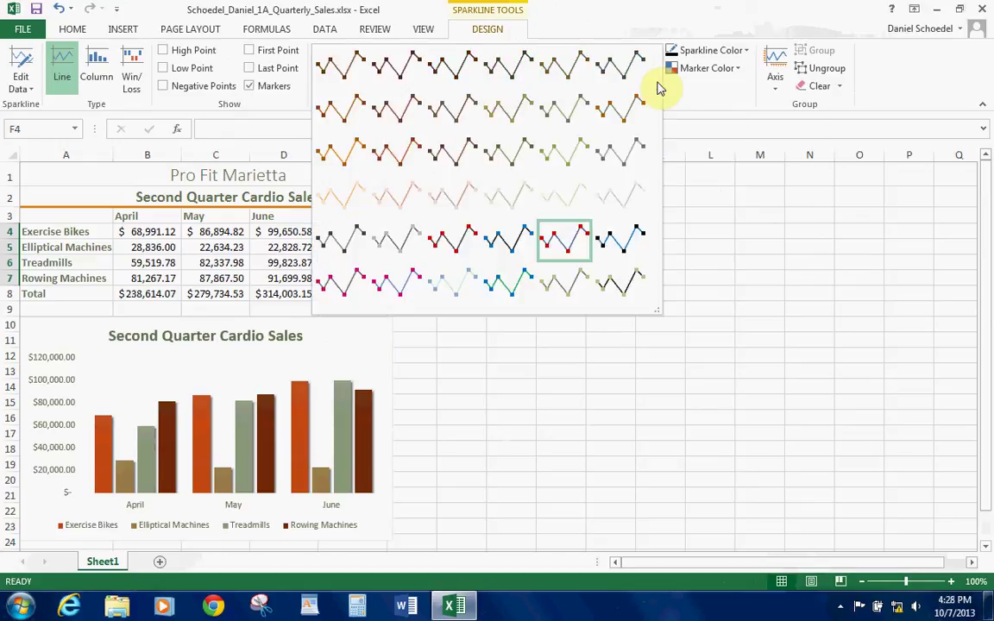
left_click(520, 115)
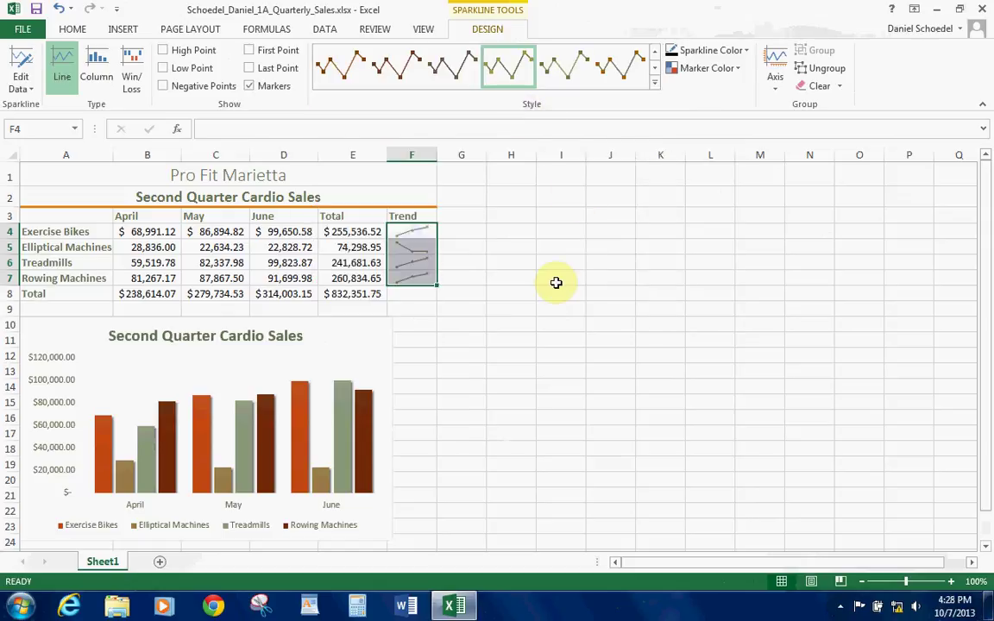
left_click(533, 312)
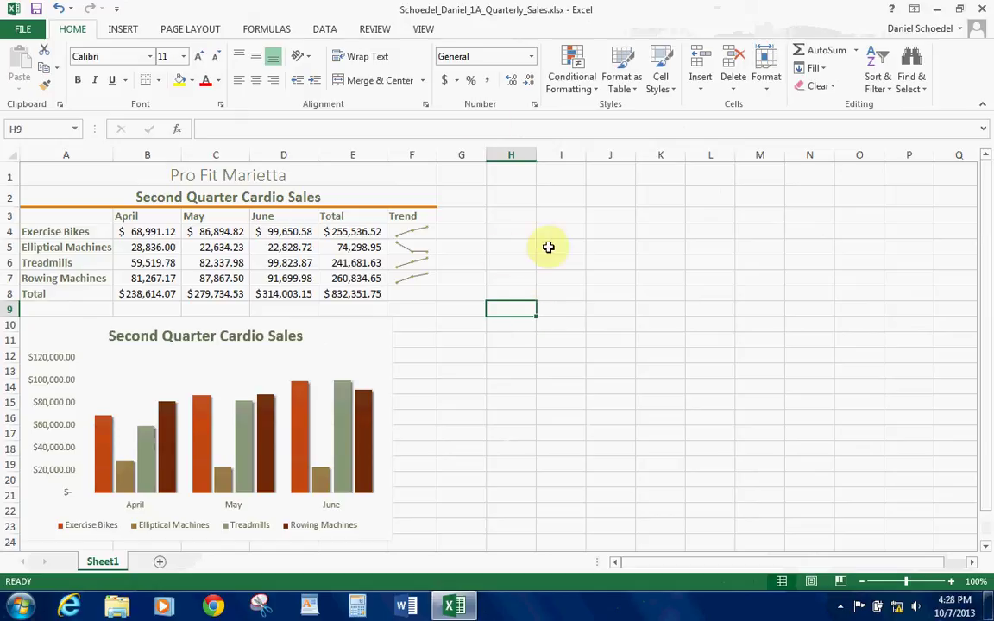
Step: Preview the printed worksheet without horizontal centering on the page, and return to the sheet
left_click(191, 29)
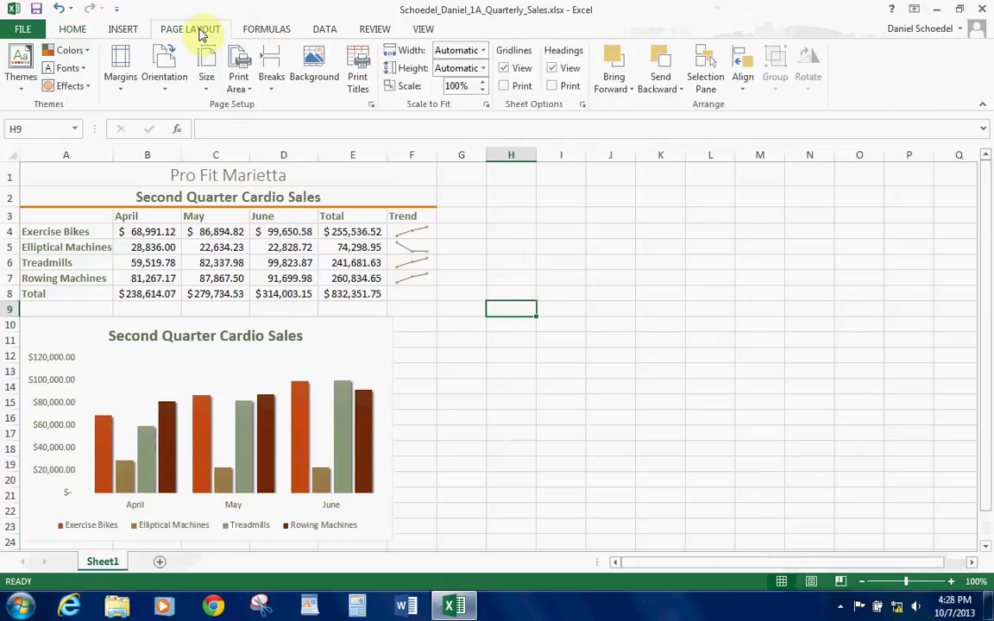
left_click(120, 80)
left_click(206, 298)
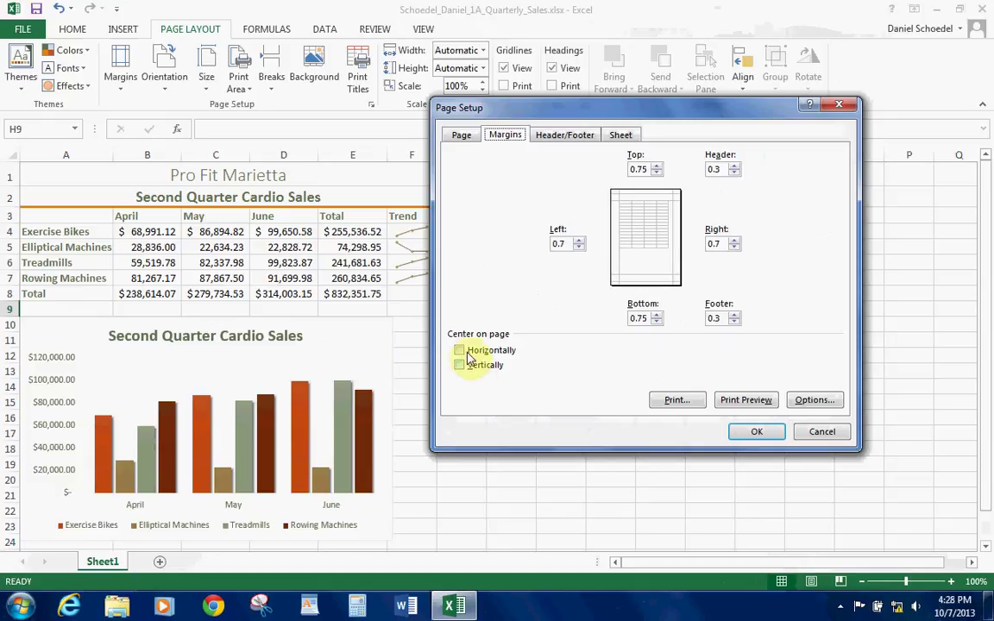
left_click(460, 356)
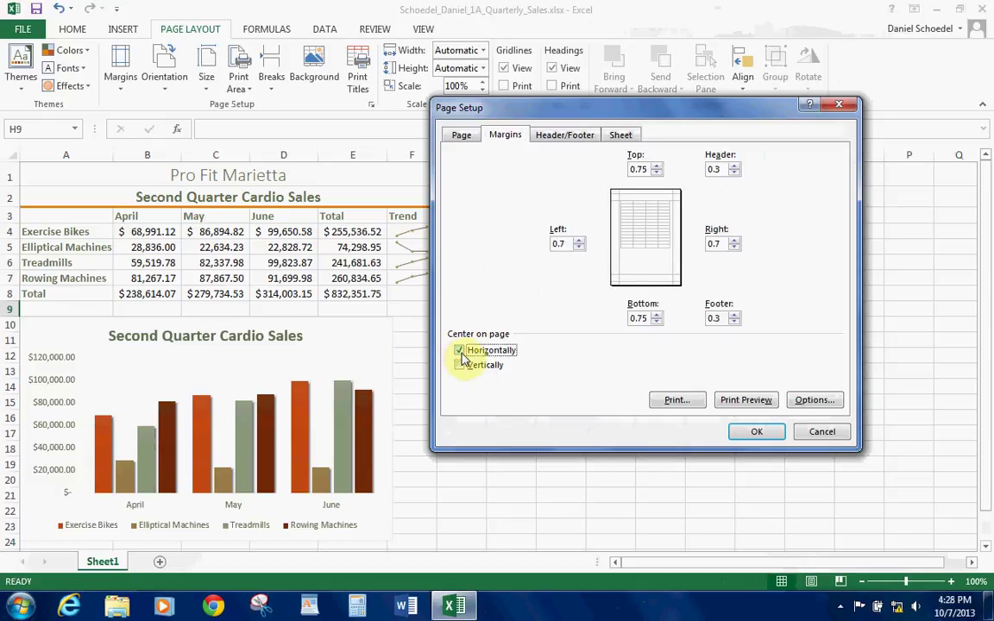
left_click(461, 352)
left_click(725, 400)
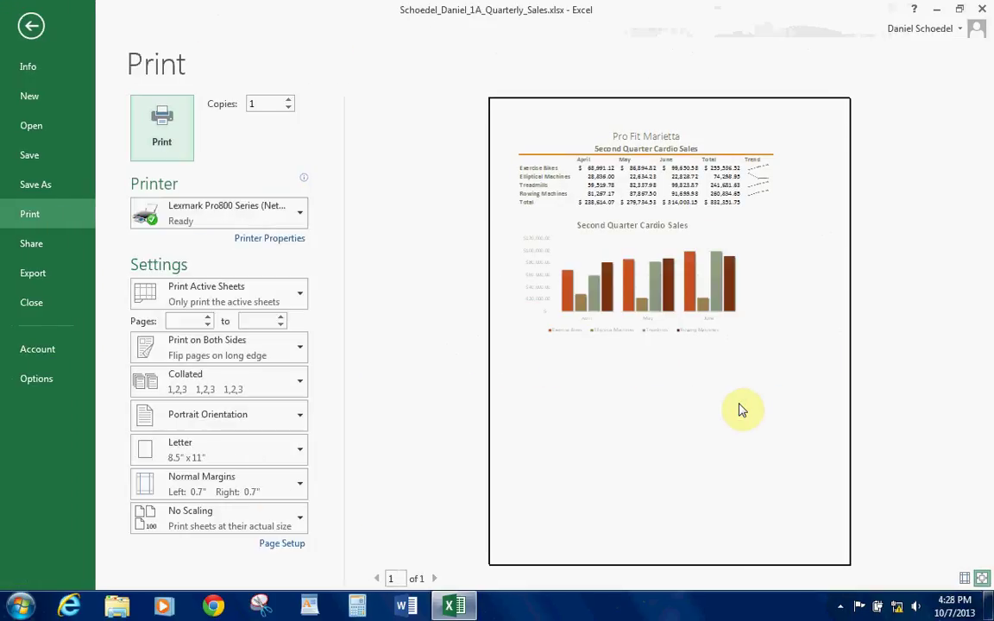
left_click(23, 69)
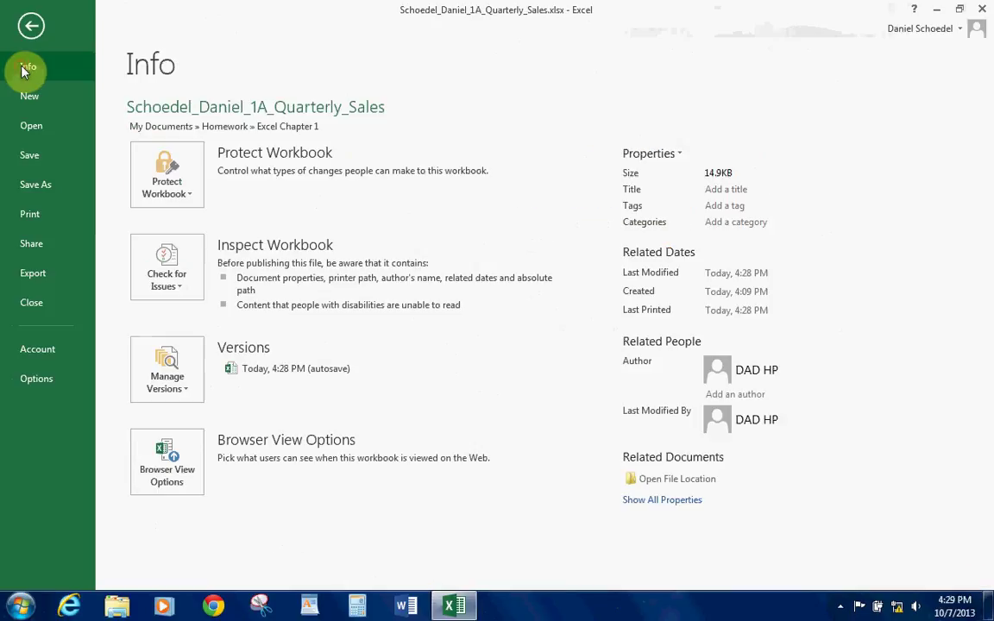
left_click(31, 25)
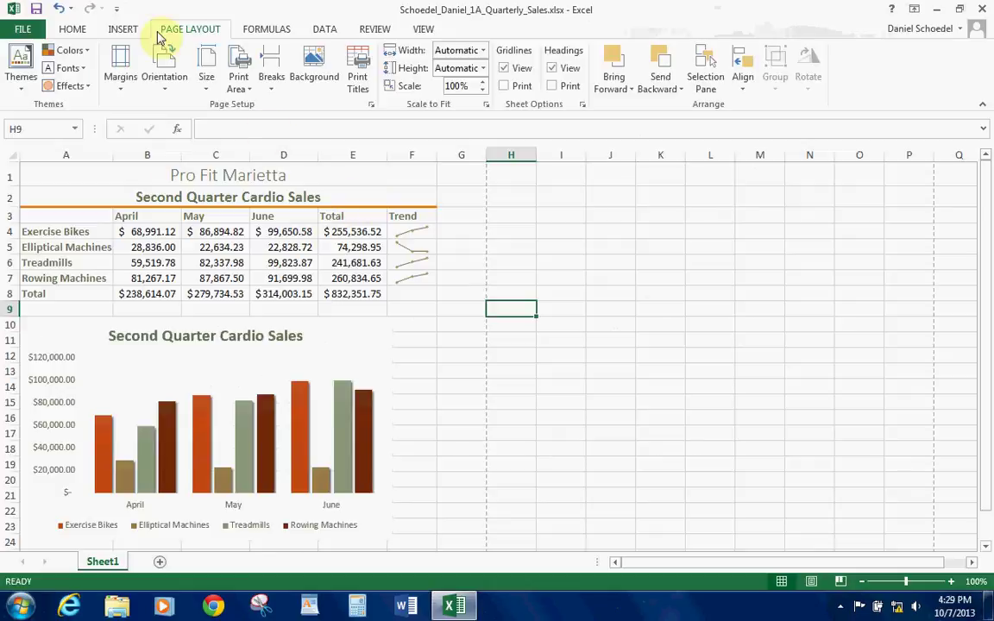
Step: Center the worksheet horizontally on the printed page and check the result in the print preview
left_click(129, 91)
left_click(155, 295)
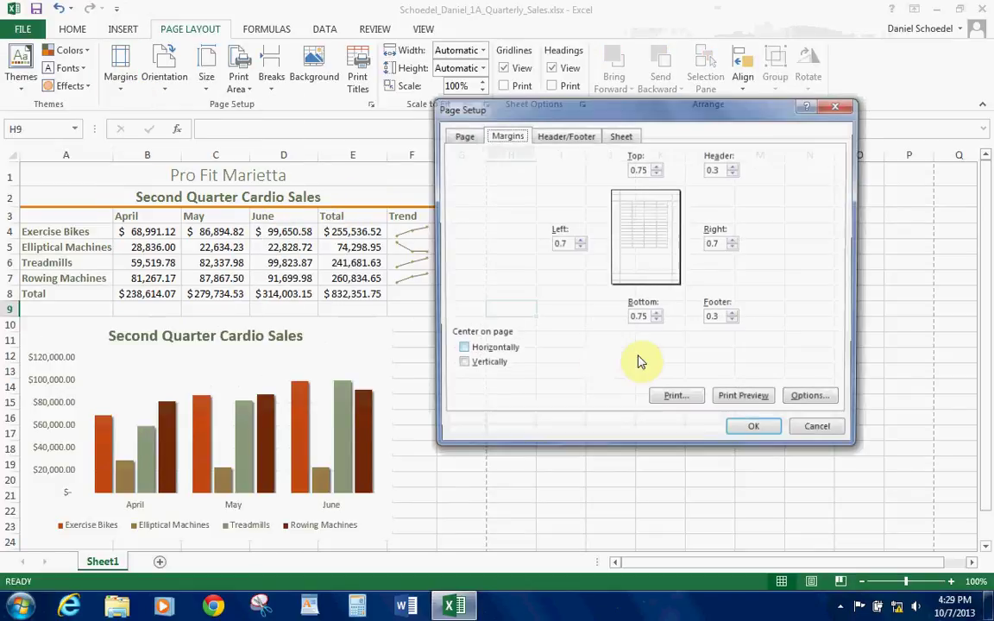
left_click(459, 350)
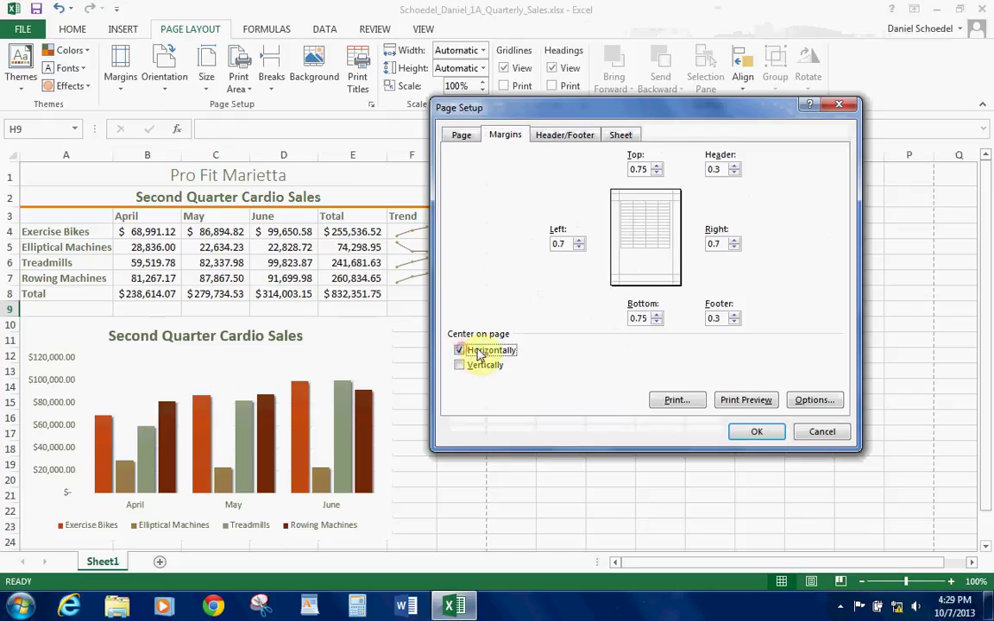
left_click(743, 401)
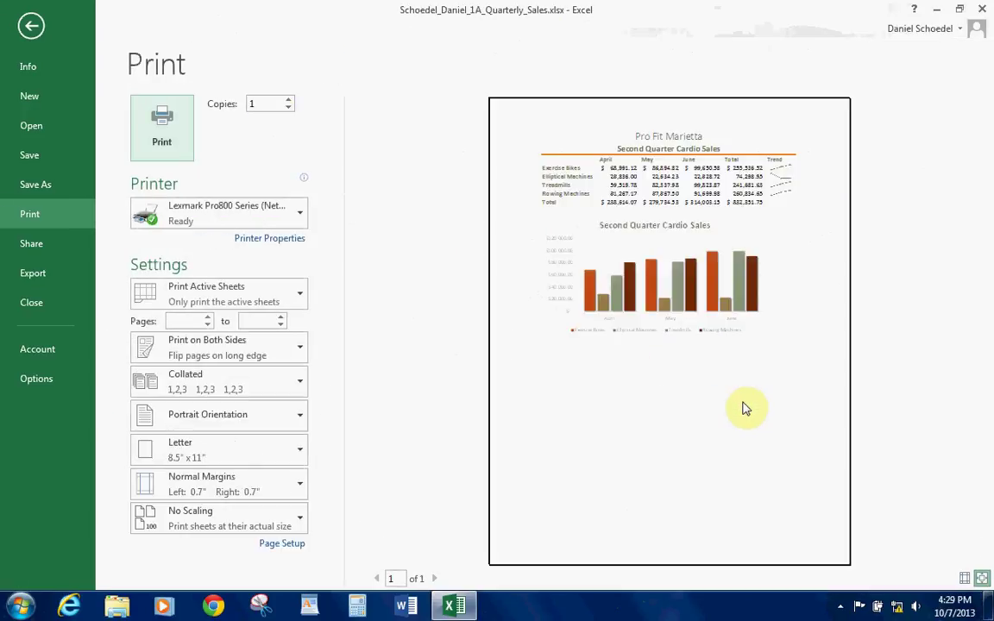
left_click(31, 26)
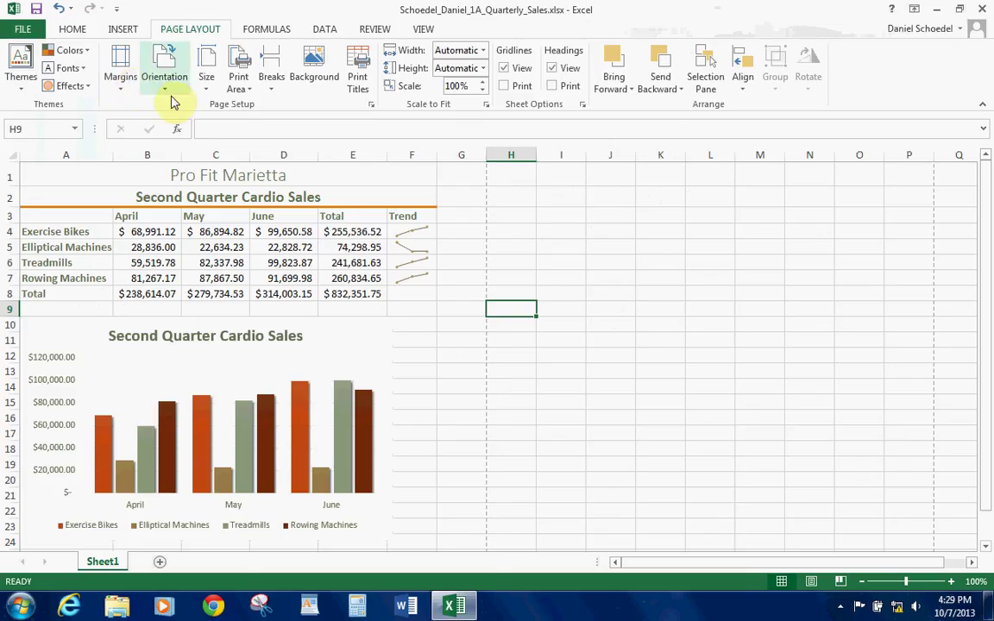
Step: Create a custom footer for the sheet with the file name field in its left section
left_click(117, 76)
left_click(155, 291)
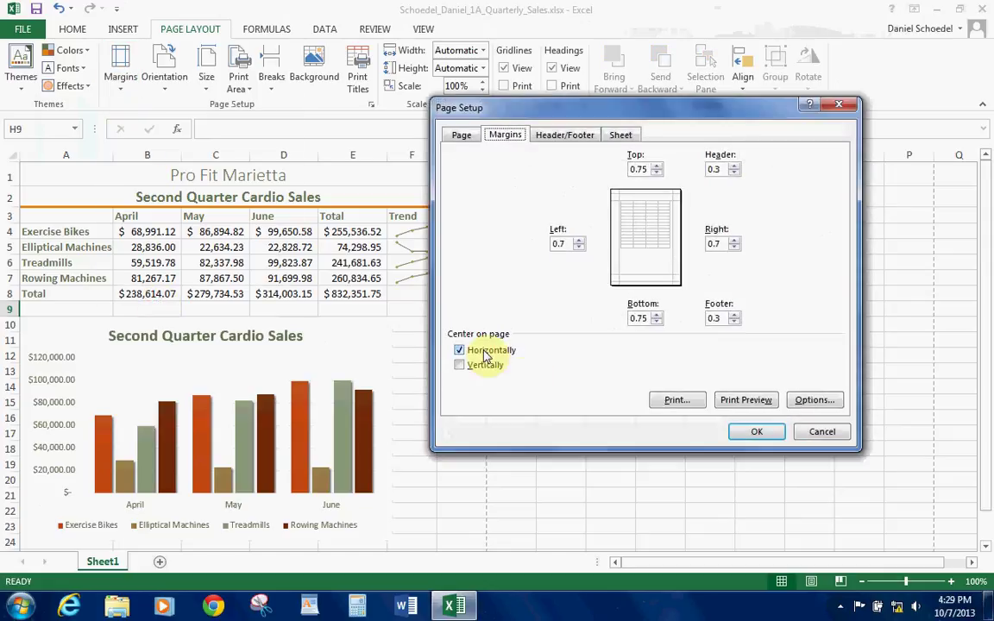
left_click(585, 139)
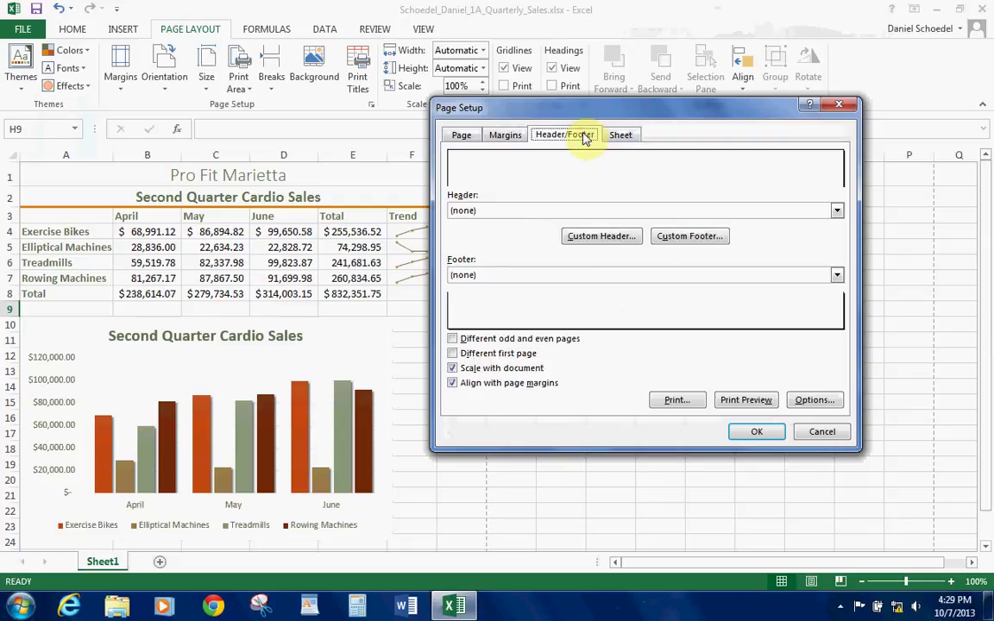
left_click(690, 238)
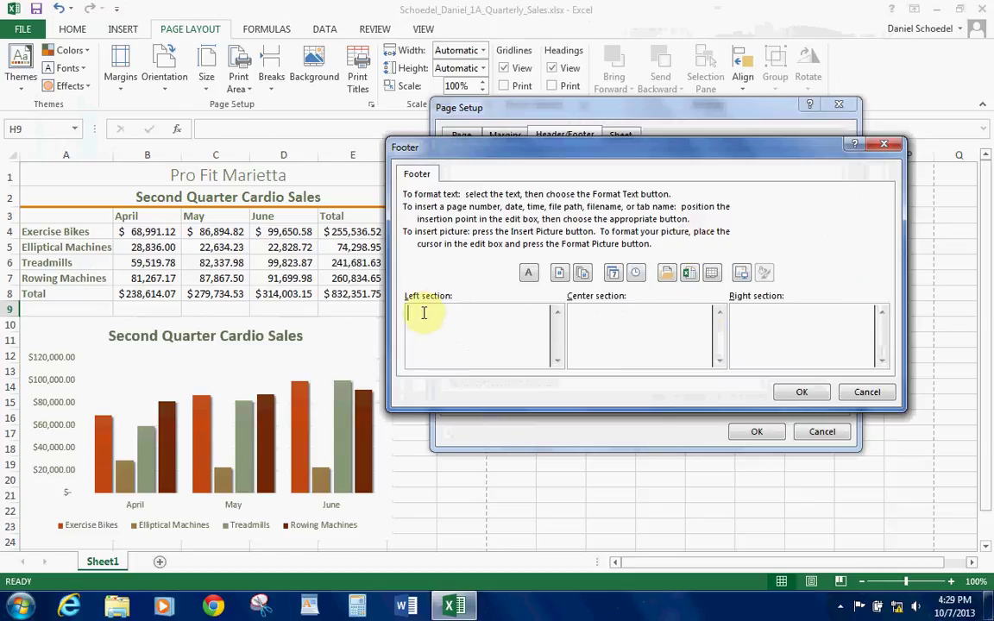
left_click(690, 274)
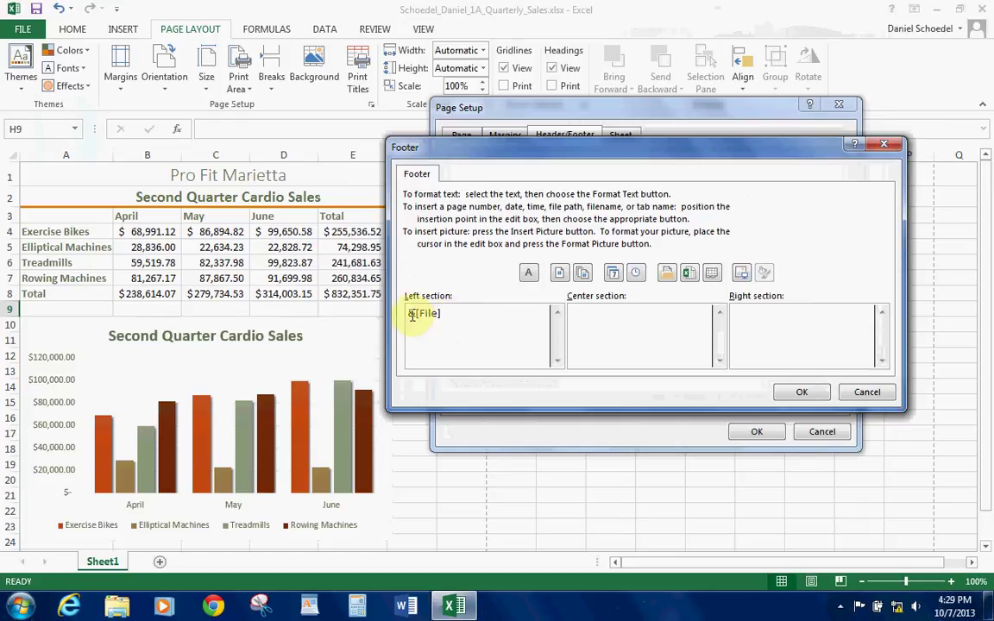
left_click(803, 393)
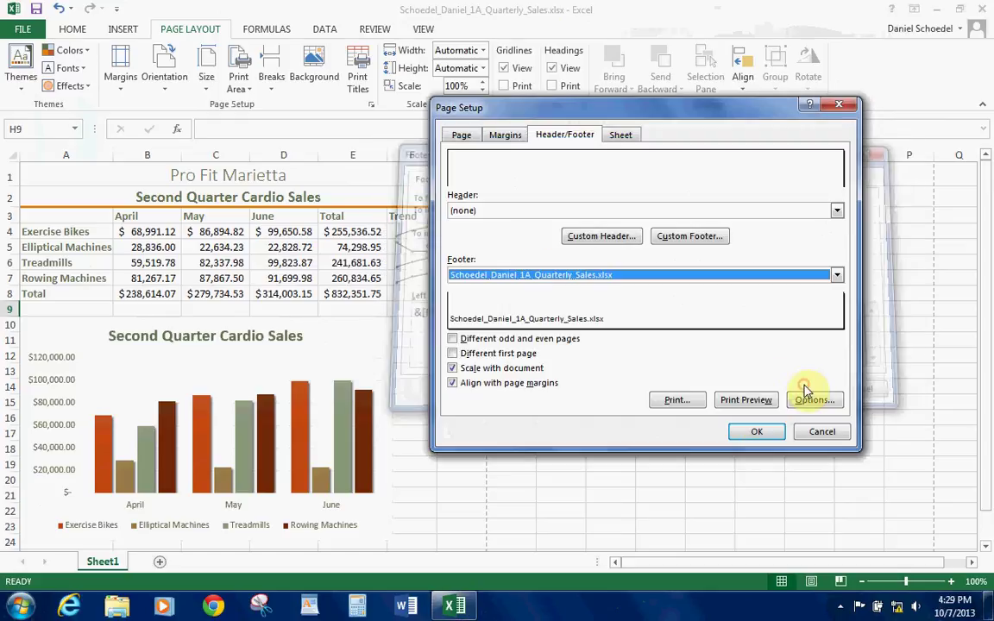
left_click(760, 439)
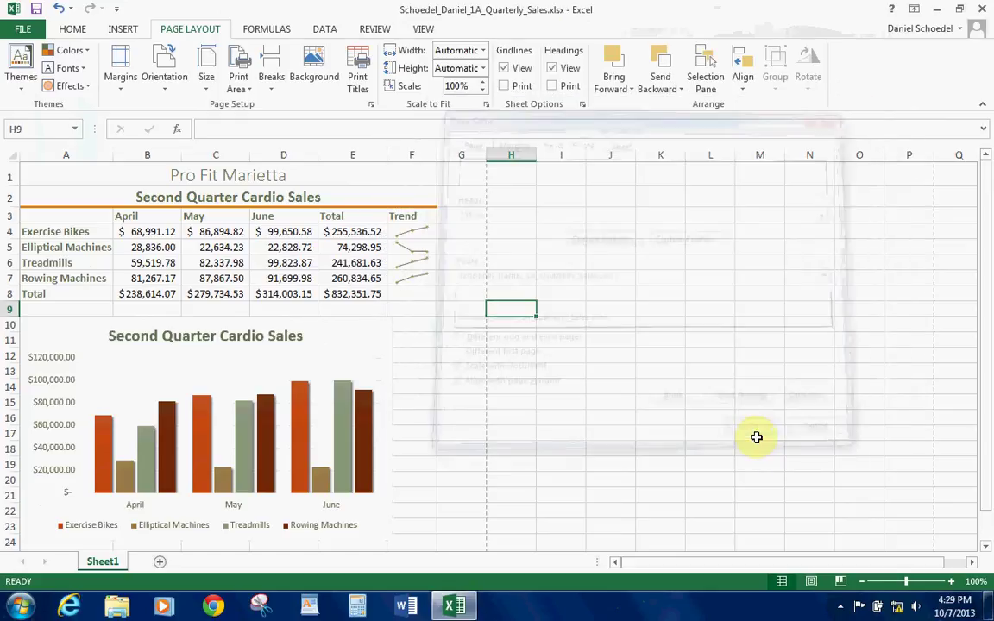
Step: Examine the dashed page-break lines around and below the data and chart
scroll(604, 302, "down", 4)
scroll(607, 312, "up", 3)
scroll(606, 312, "up", 1)
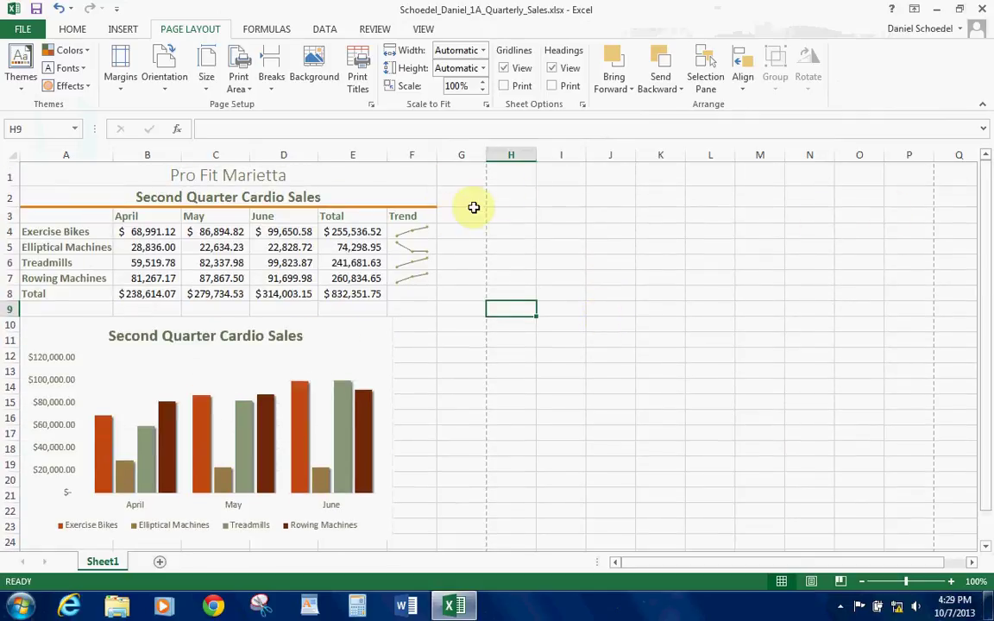
scroll(508, 284, "down", 9)
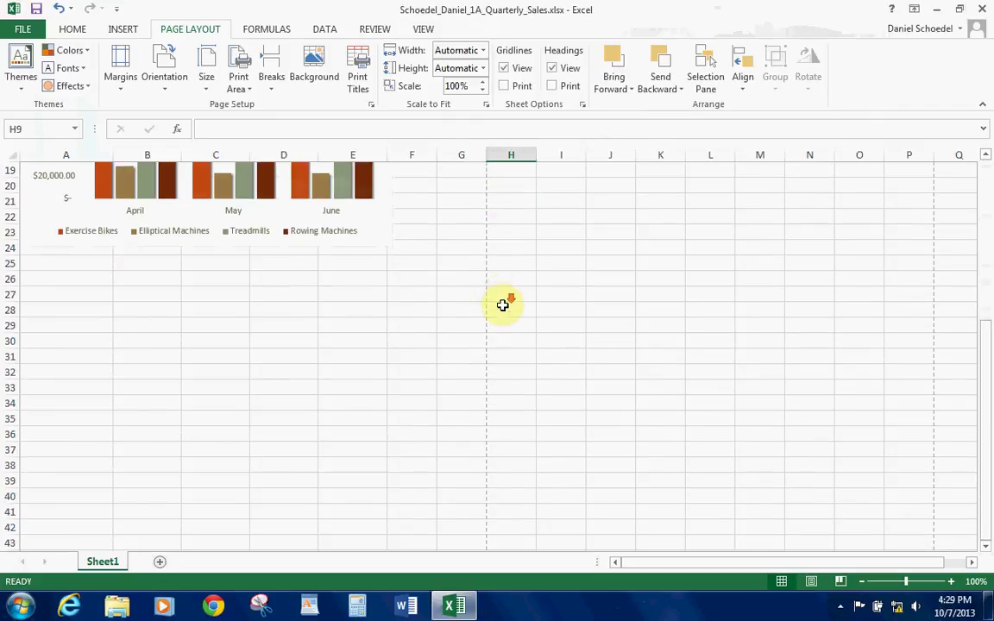
scroll(506, 308, "up", 5)
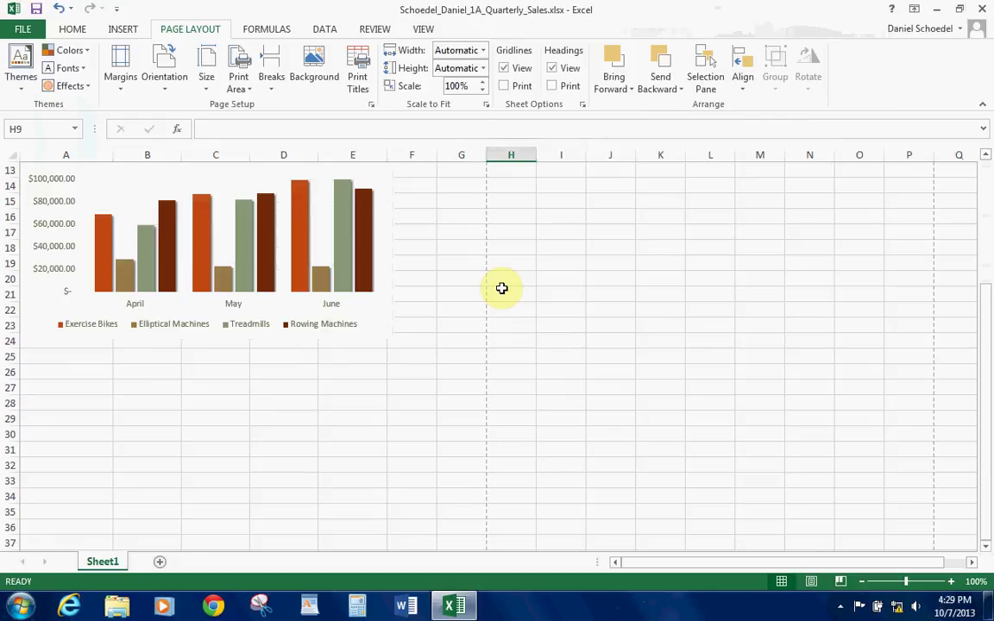
scroll(489, 277, "down", 5)
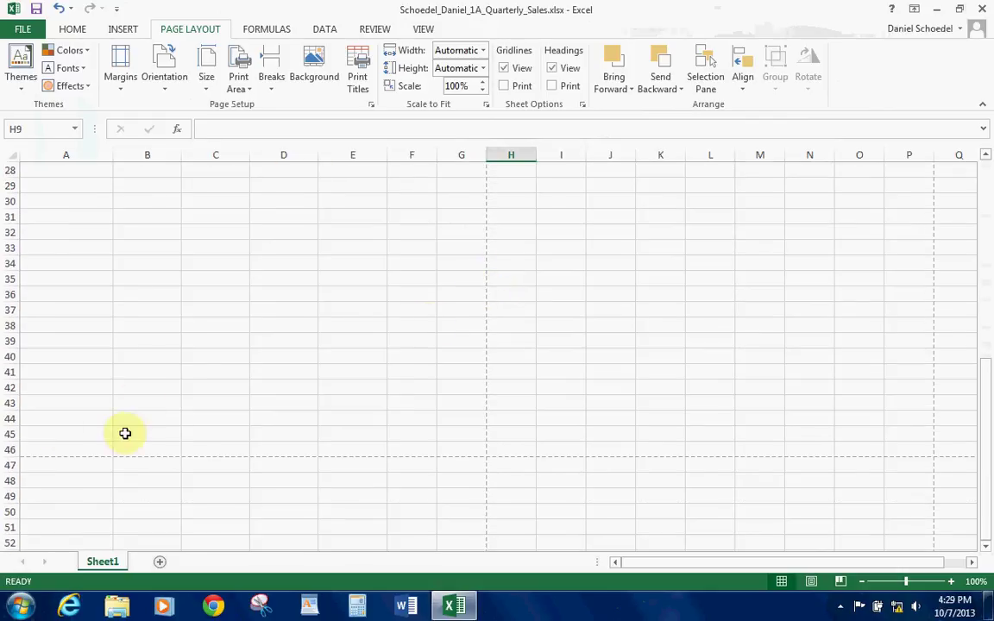
scroll(494, 314, "up", 9)
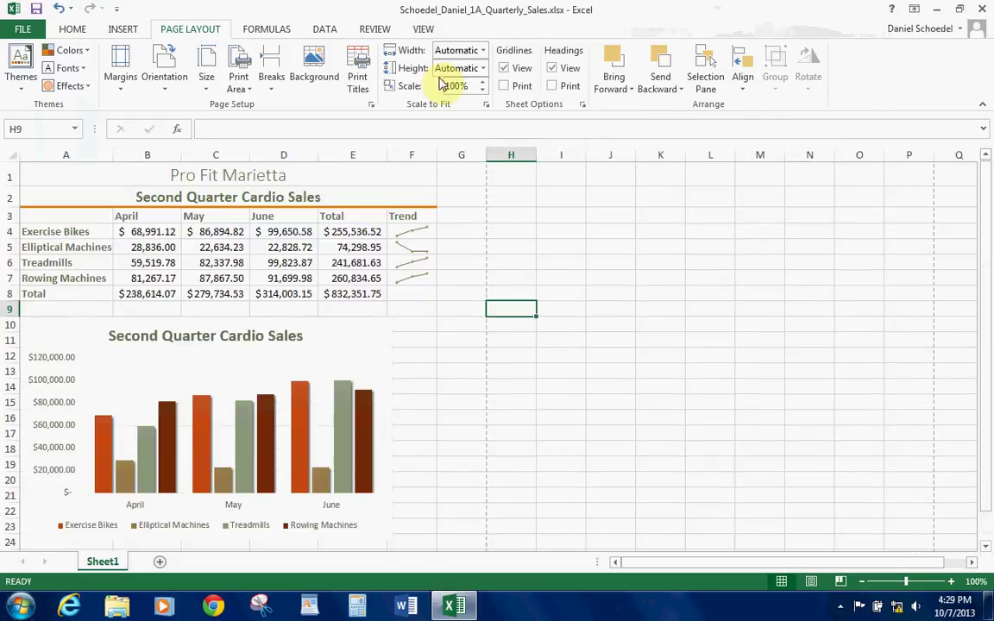
Step: Inspect the sheet in Page Break Preview, check the footer in Page Layout view, and return to Normal view
left_click(423, 28)
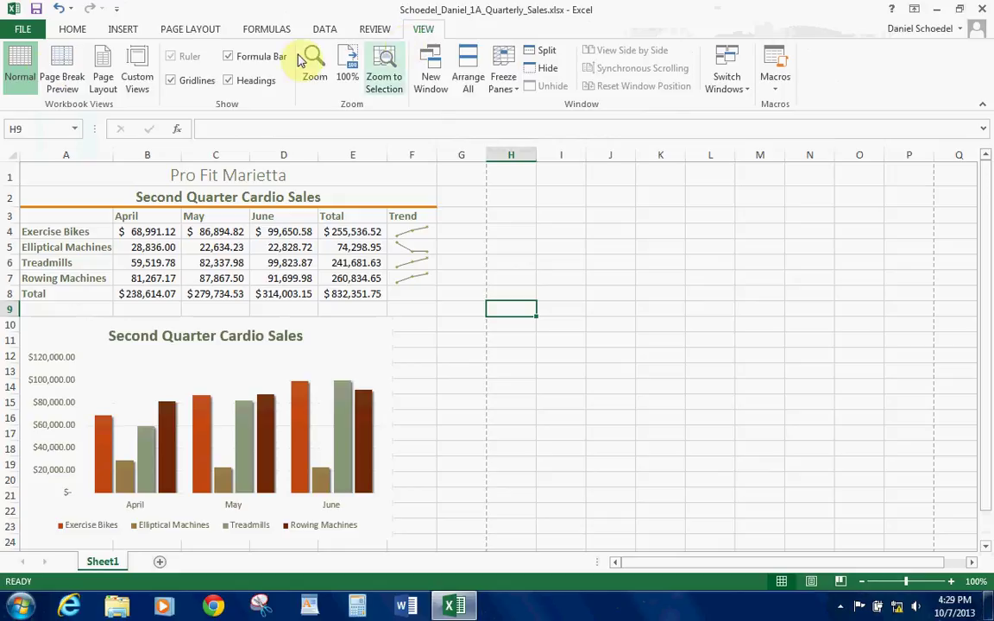
left_click(67, 76)
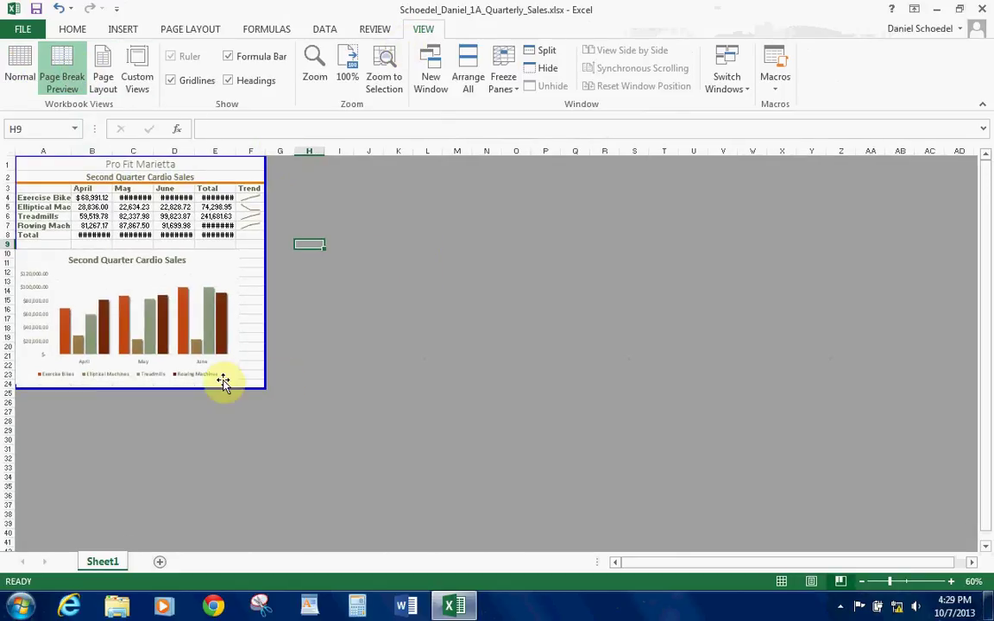
left_click(102, 76)
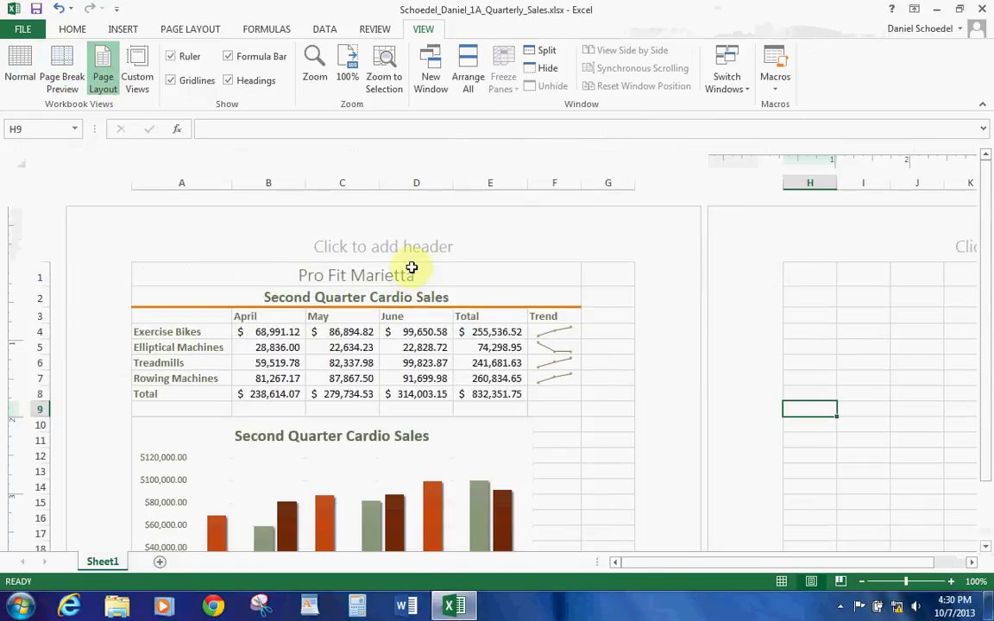
scroll(409, 268, "down", 8)
scroll(327, 428, "down", 3)
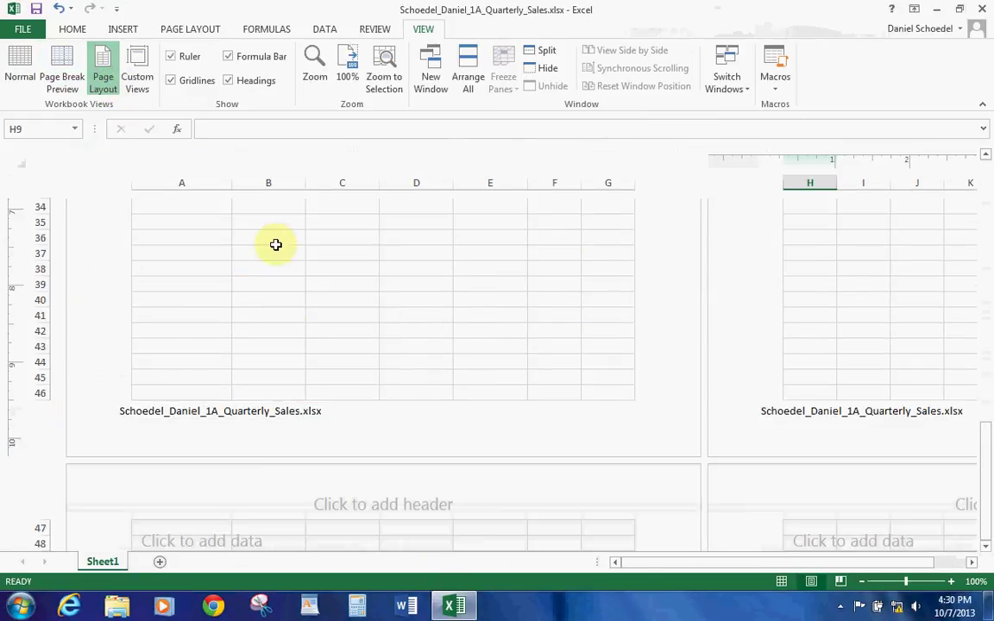
left_click(28, 75)
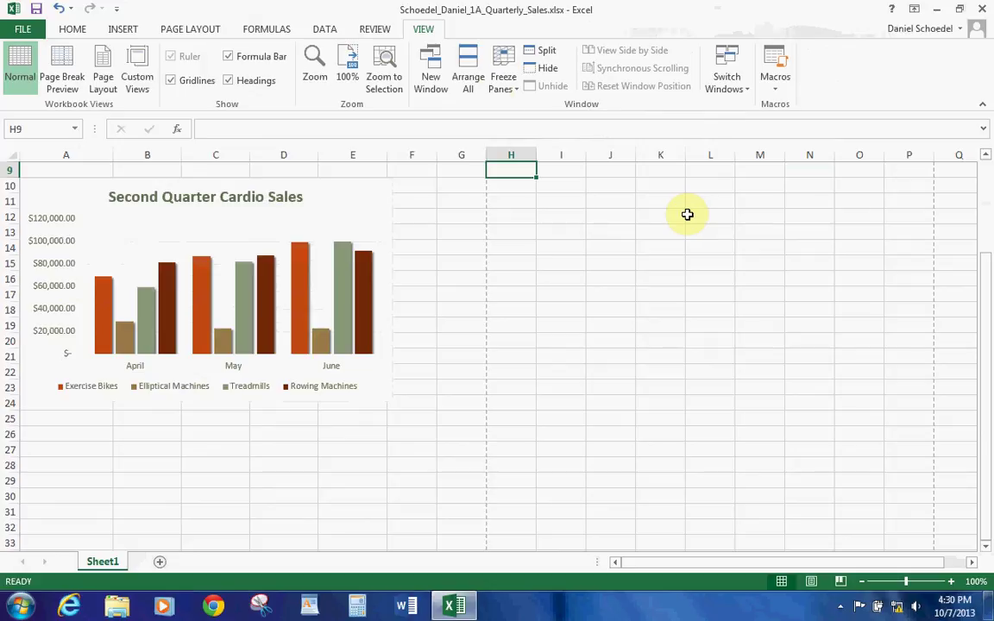
Step: Show all document properties and enter cardio sales as the tags, CIS-105 as the subject, and HACC as the company
left_click(23, 28)
left_click(653, 155)
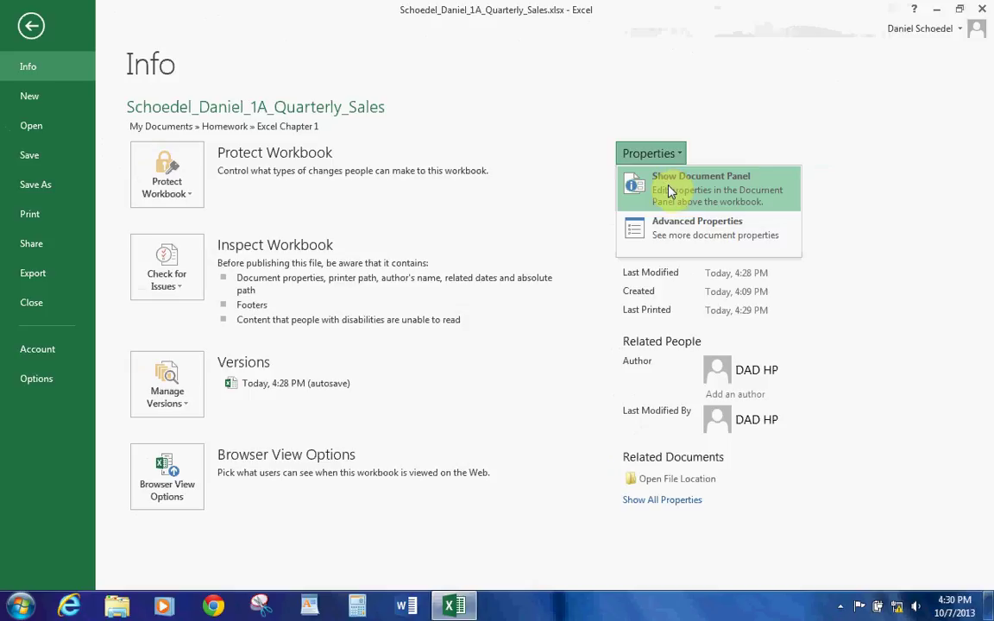
left_click(681, 501)
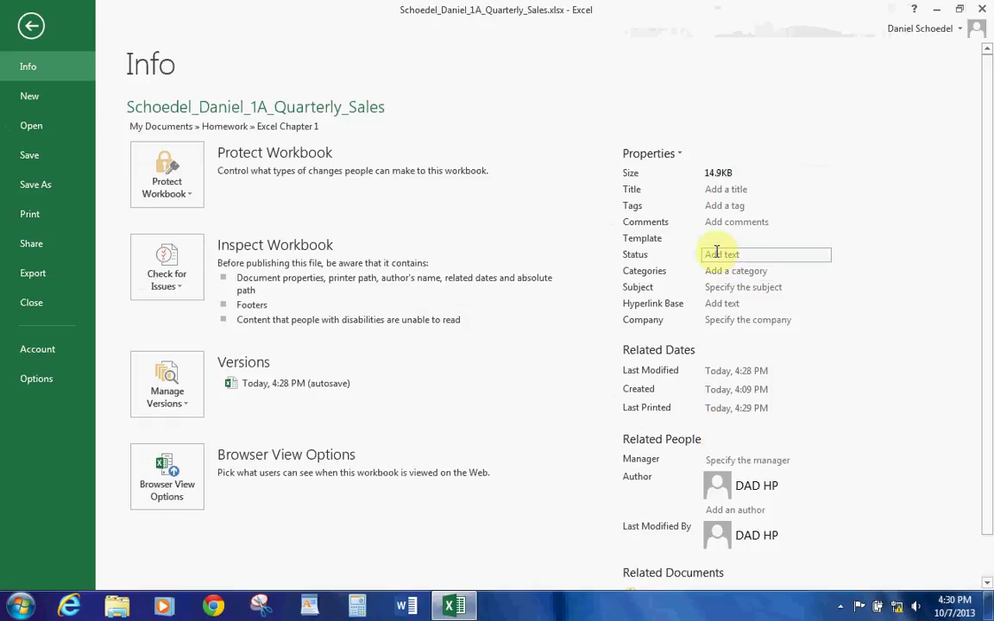
left_click(710, 206)
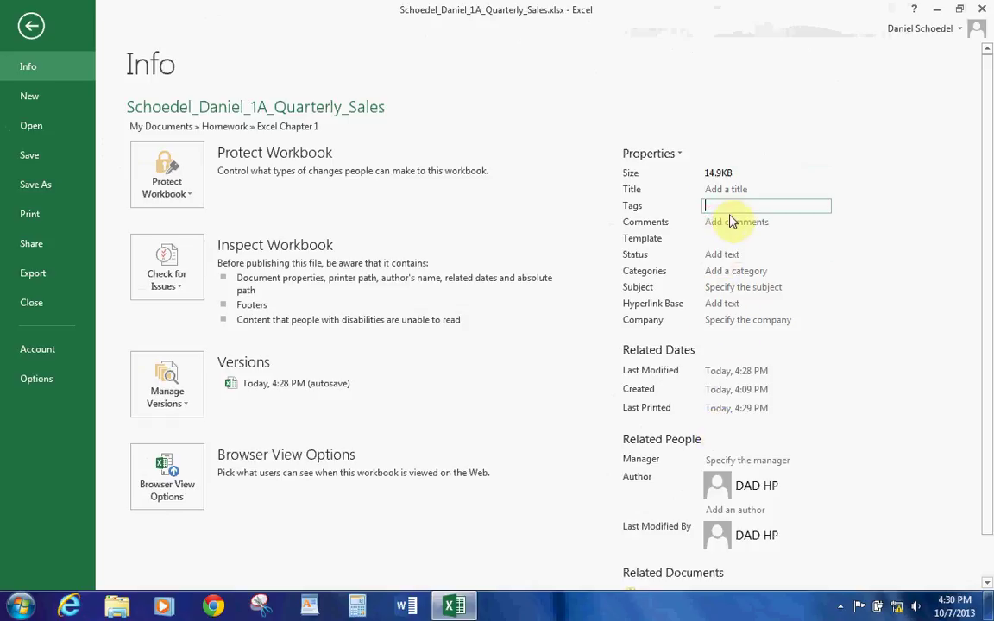
type("cardio sales")
left_click(733, 287)
type("CIS-105")
left_click(755, 319)
type("HACC")
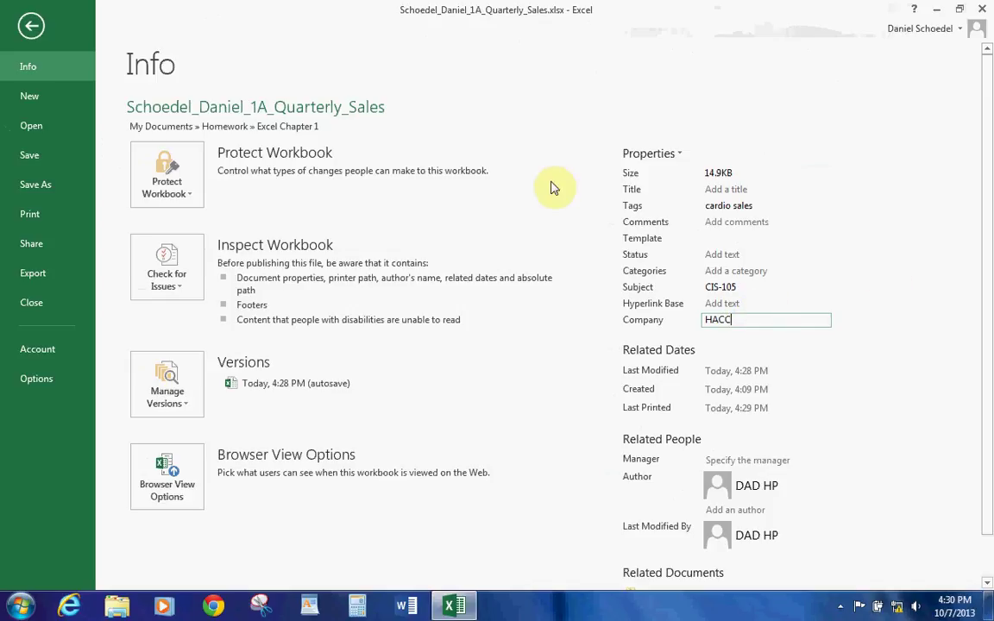
Step: Check the whole sheet in the print preview and return to the sales data
left_click(35, 213)
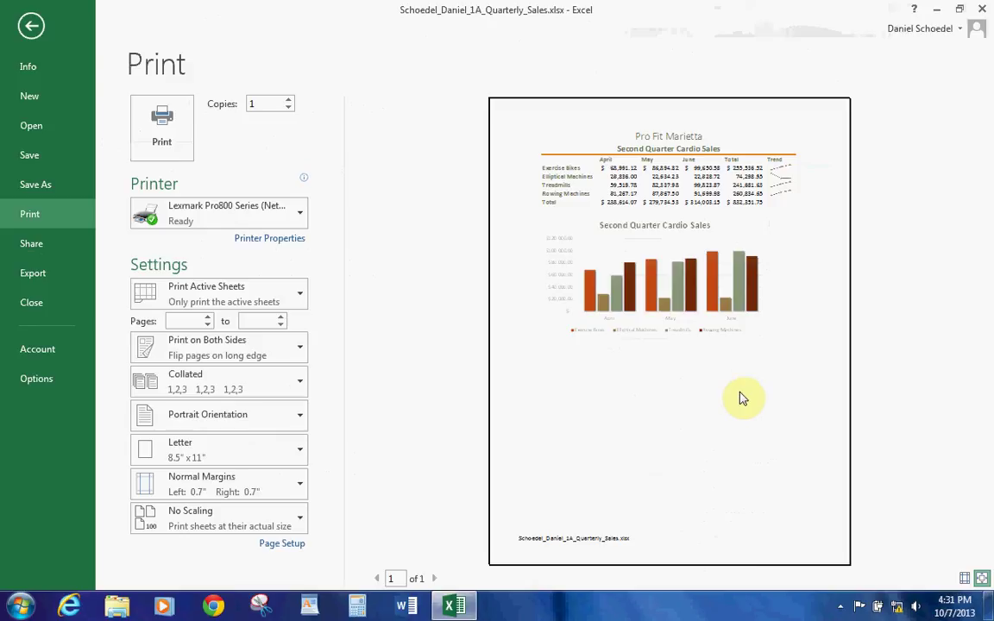
left_click(39, 28)
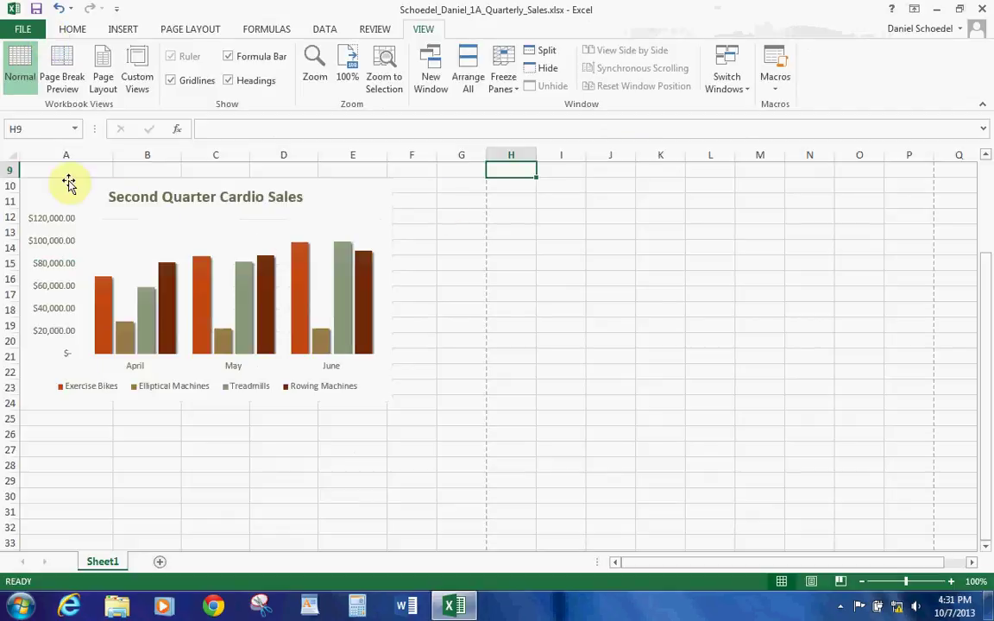
scroll(112, 220, "up", 3)
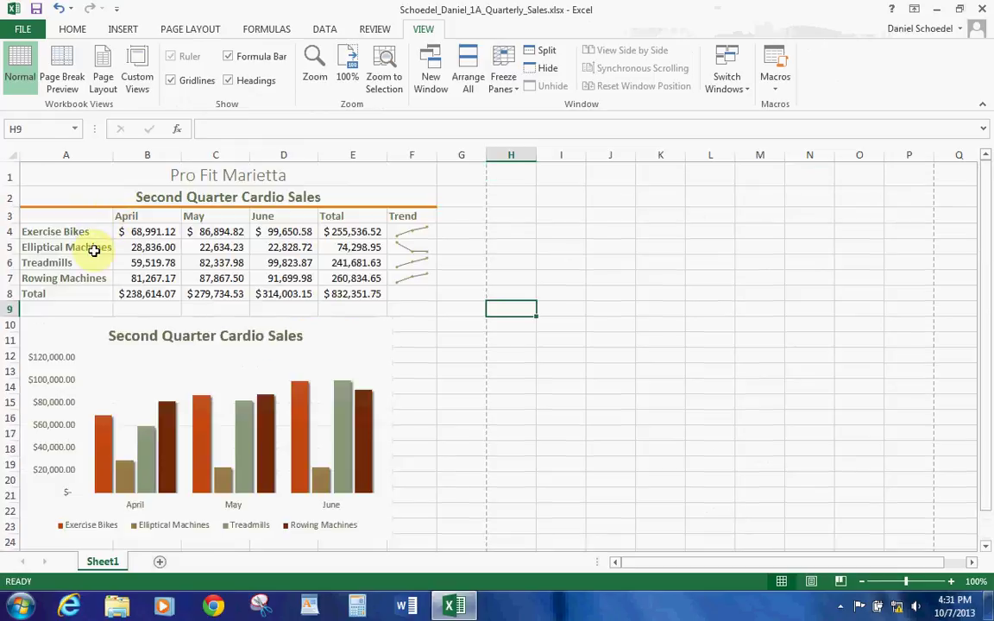
Step: Select the range A2:F5, from the subtitle row through the Elliptical Machines row
left_click(44, 231)
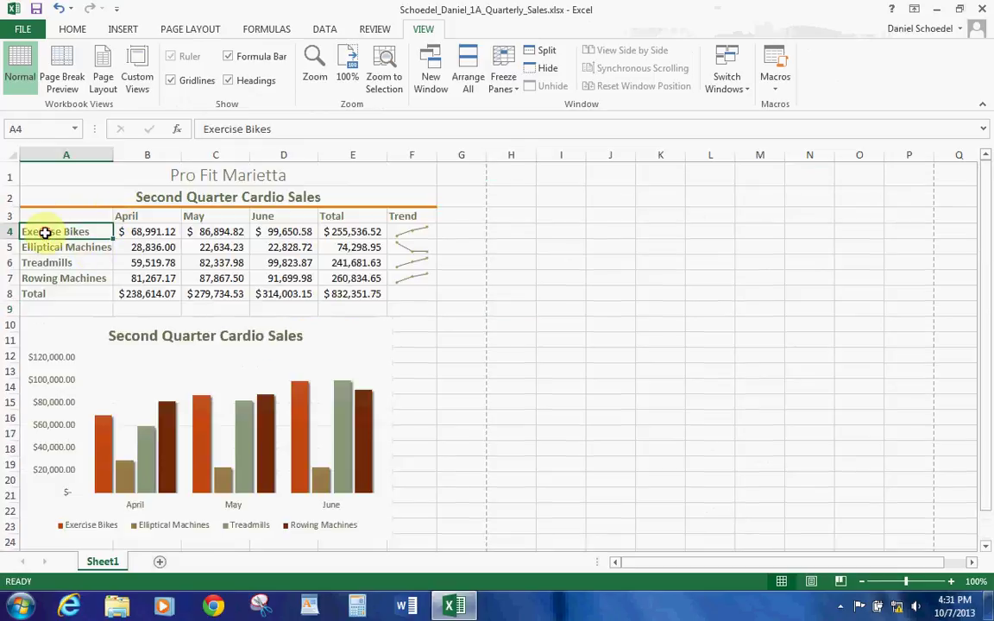
left_click(45, 193)
left_click_drag(45, 193, 365, 247)
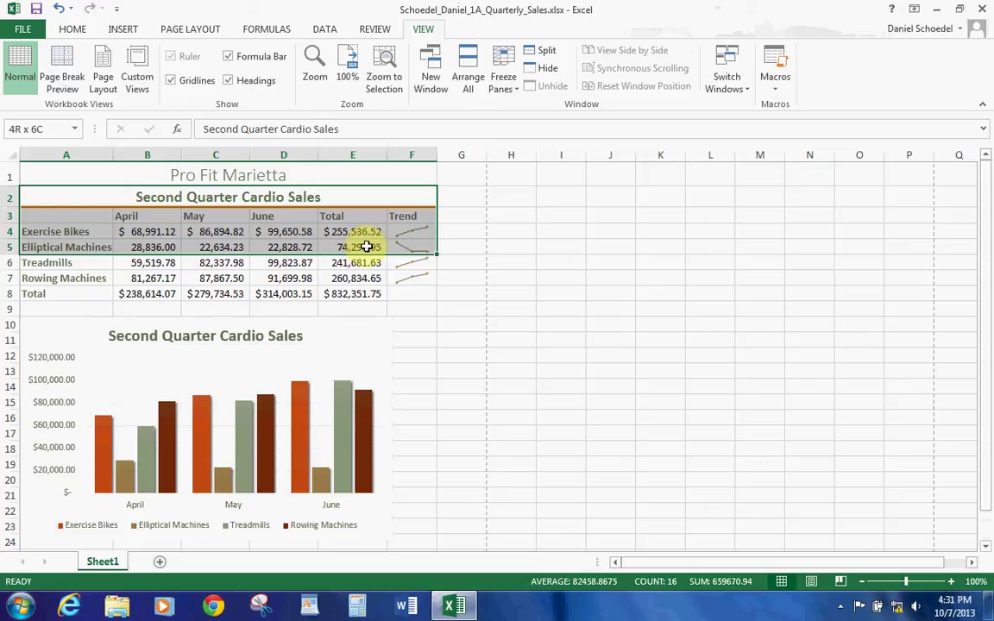
left_click_drag(366, 247, 373, 216)
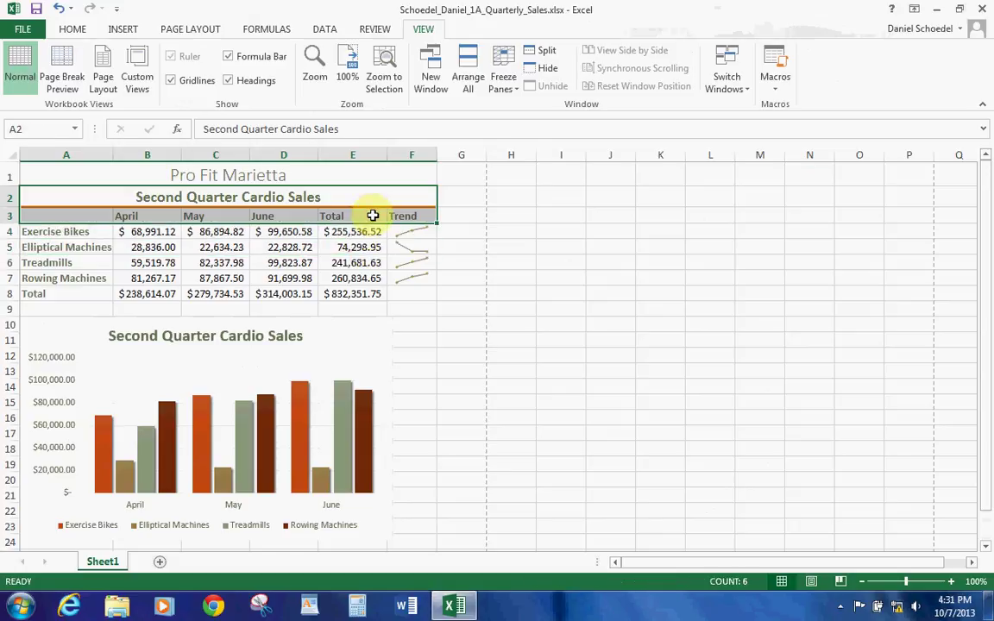
left_click(352, 247)
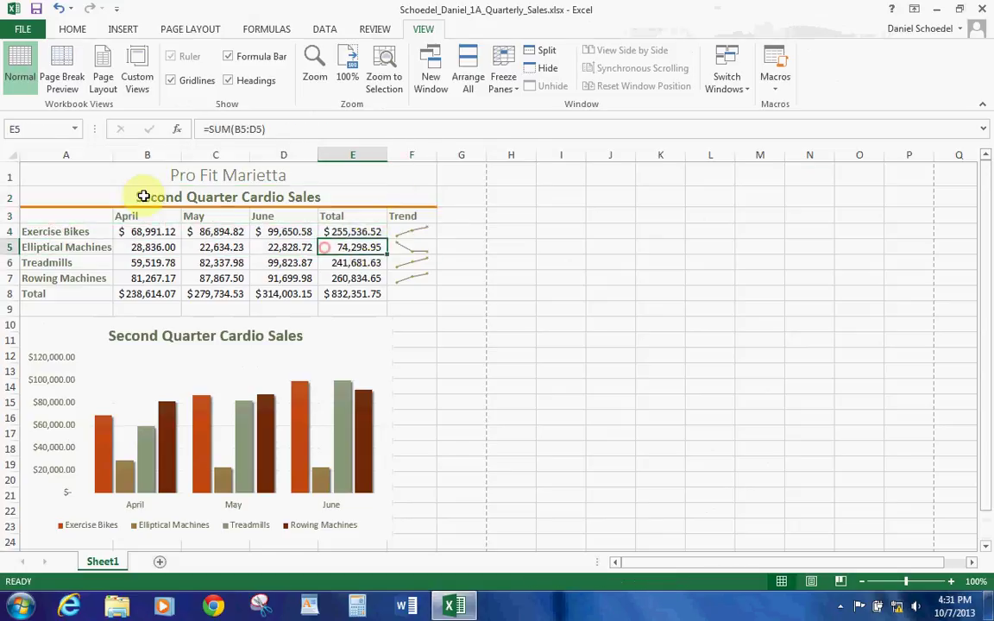
left_click_drag(42, 197, 224, 249)
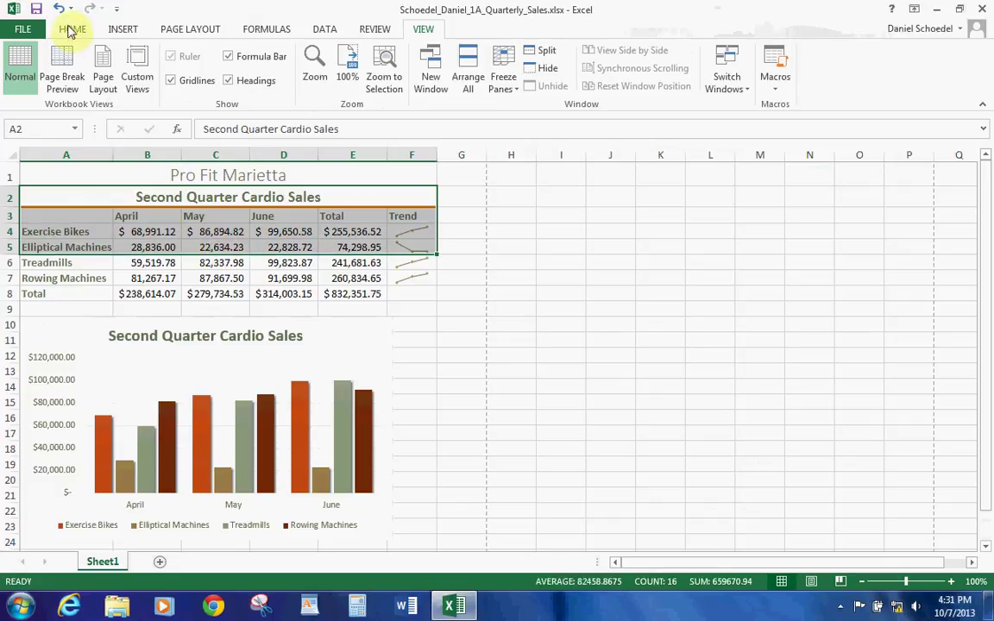
Step: Review the options for which part of the workbook to print, leave Print Active Sheets in place, and return to the sheet
left_click(25, 32)
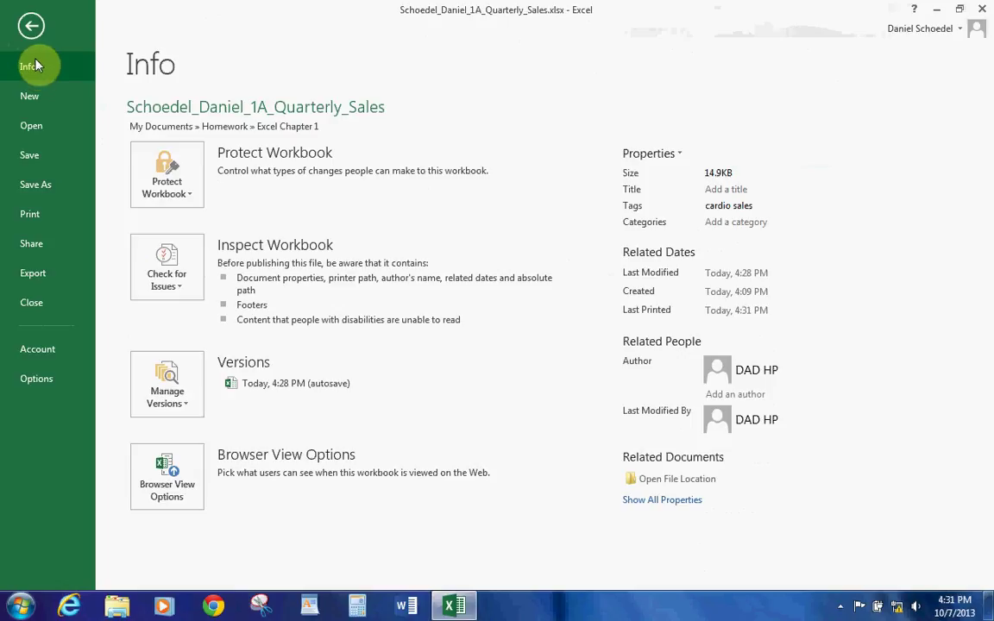
left_click(33, 214)
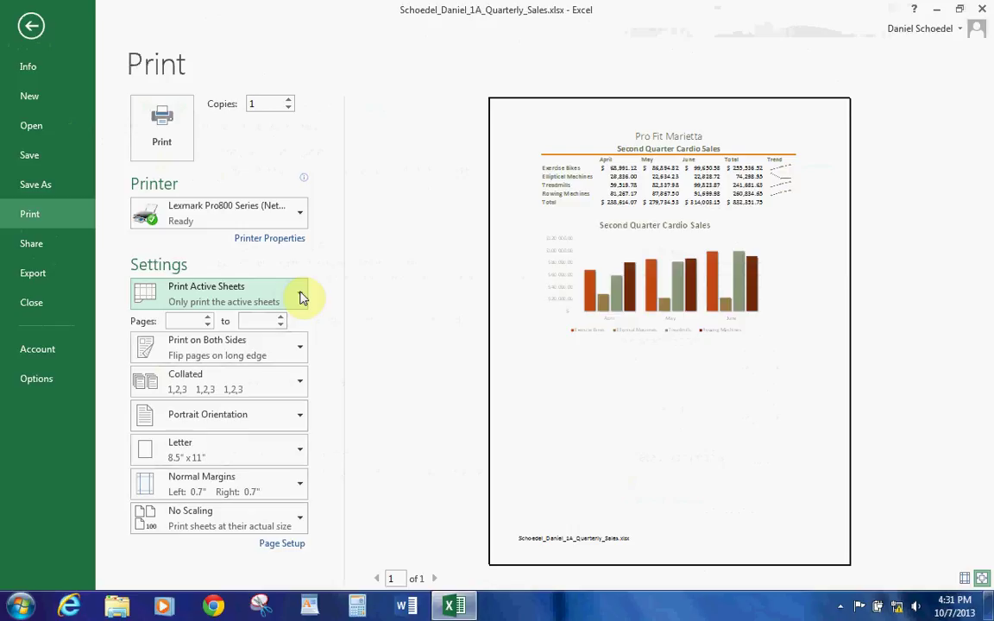
left_click(302, 298)
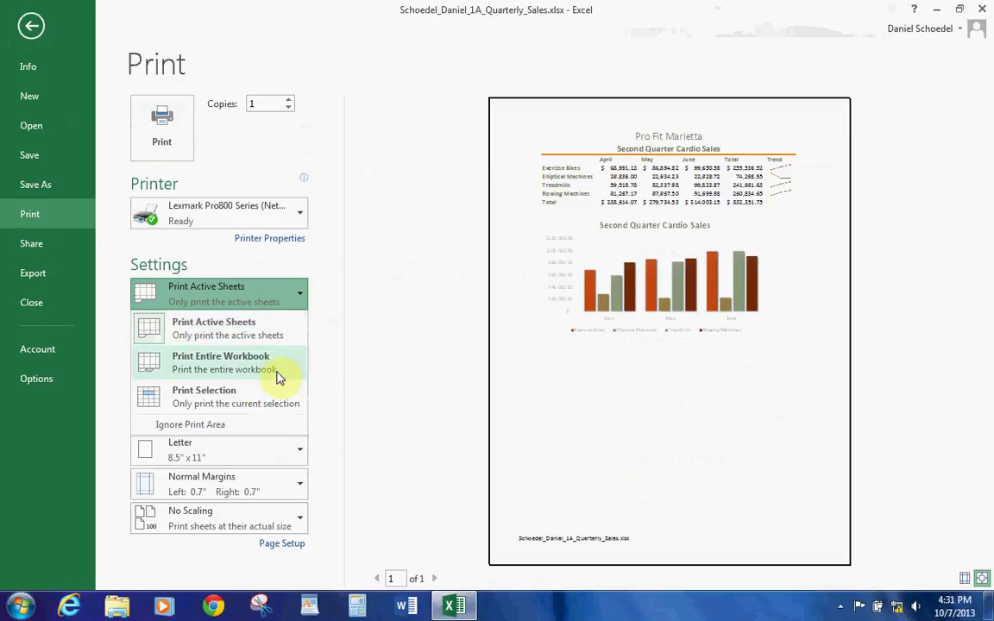
left_click(399, 379)
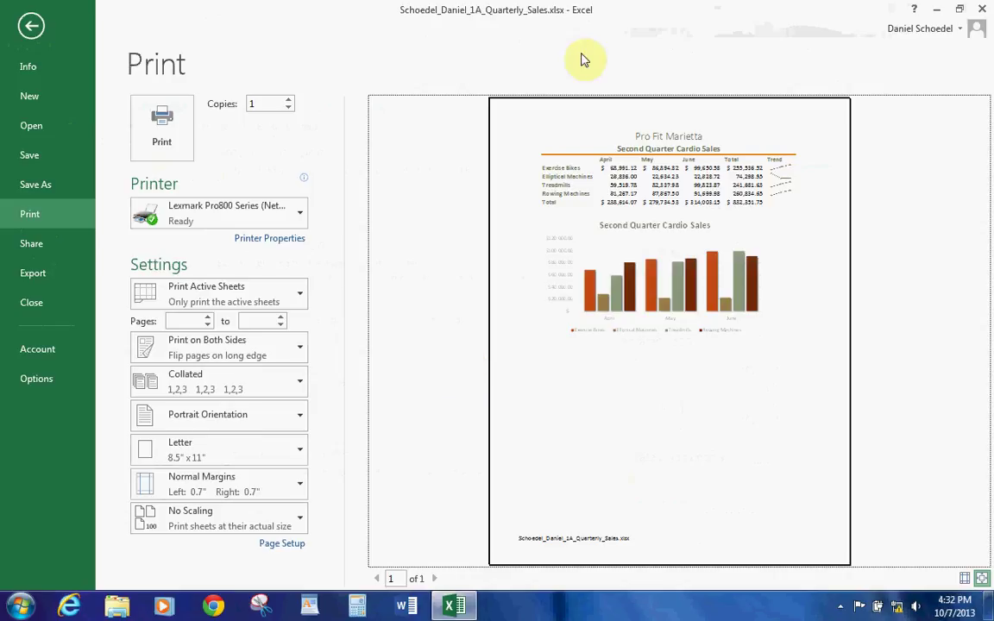
left_click(37, 33)
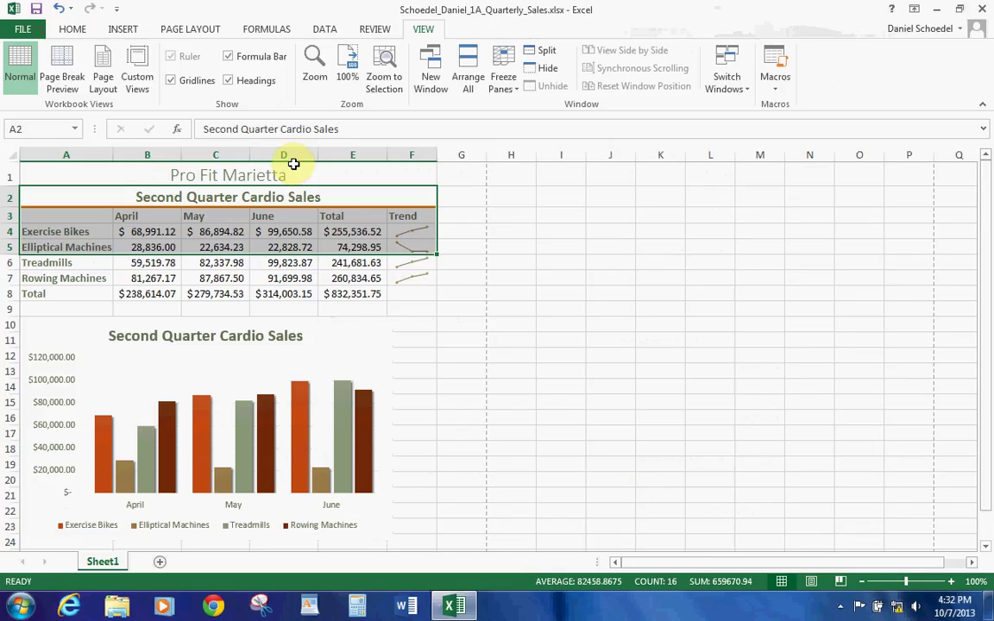
Step: Set printing to Print Selection, preview the selected rows, and save the workbook from the worksheet
key("ctrl+p")
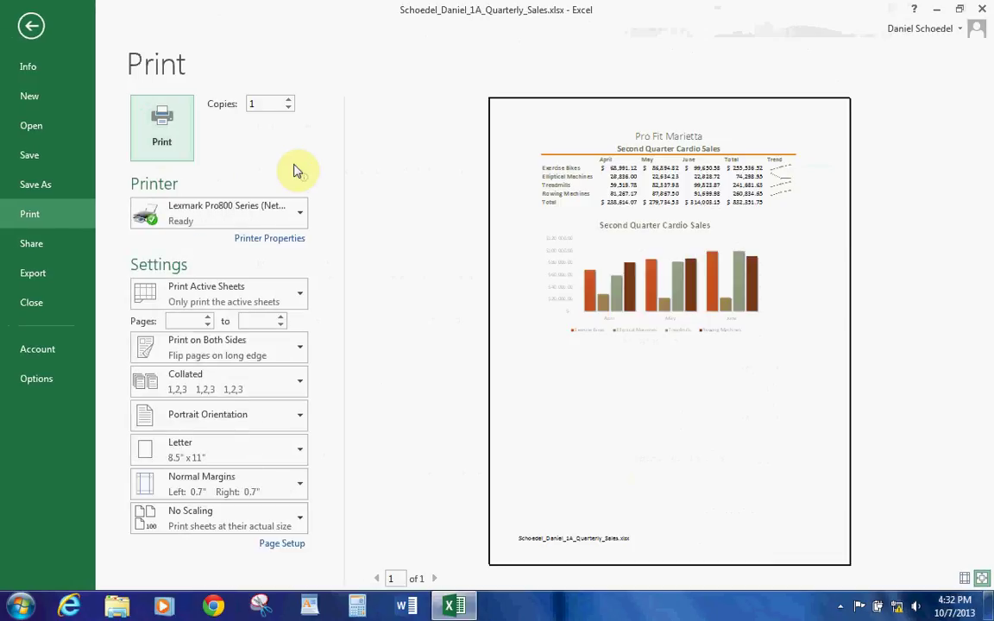
left_click(293, 297)
left_click(222, 394)
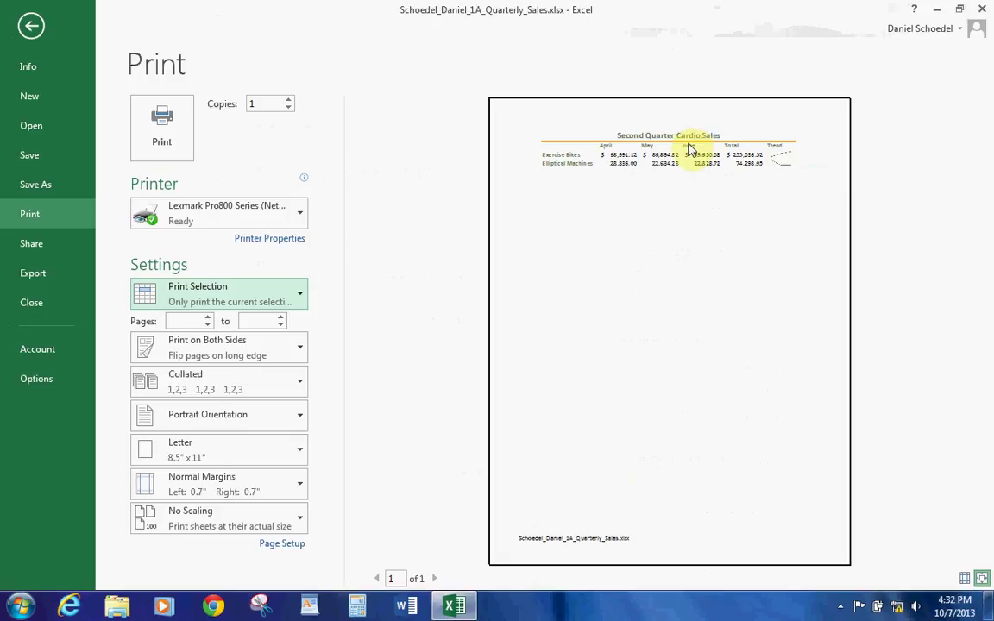
left_click(30, 26)
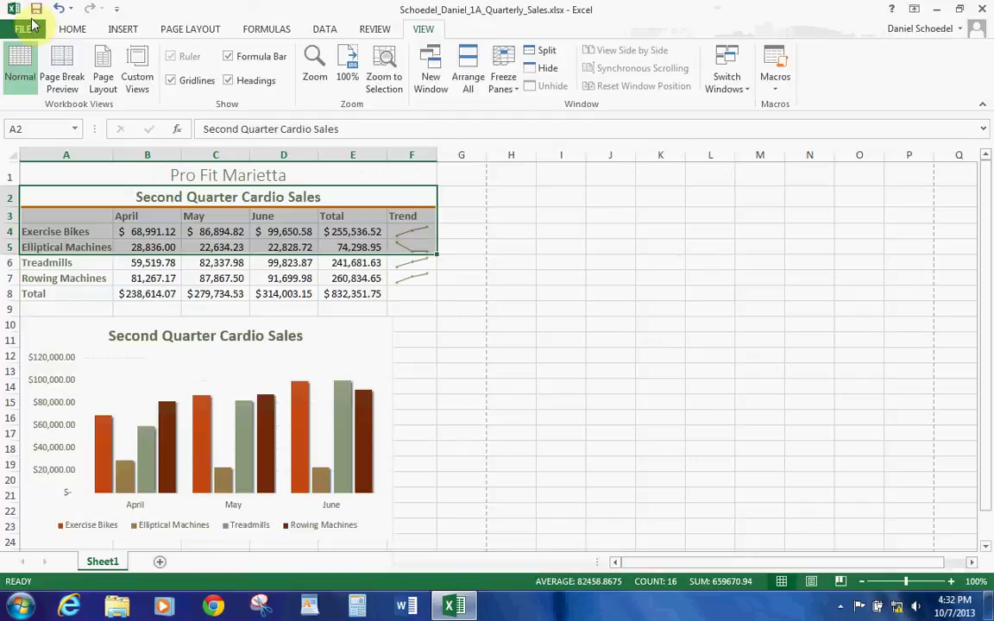
left_click(35, 15)
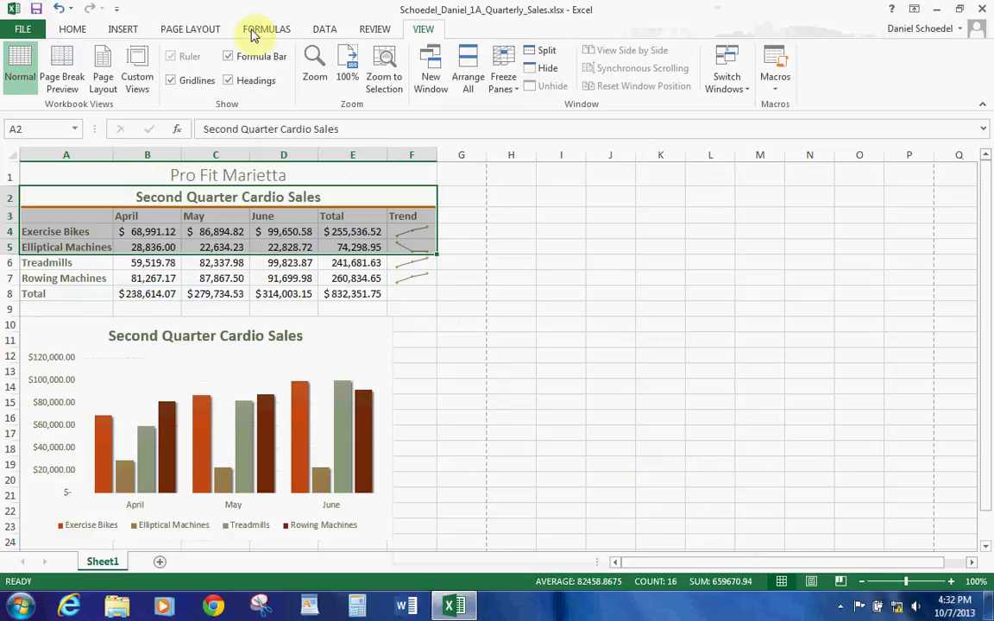
Step: Change the worksheet's page orientation to landscape
left_click(204, 28)
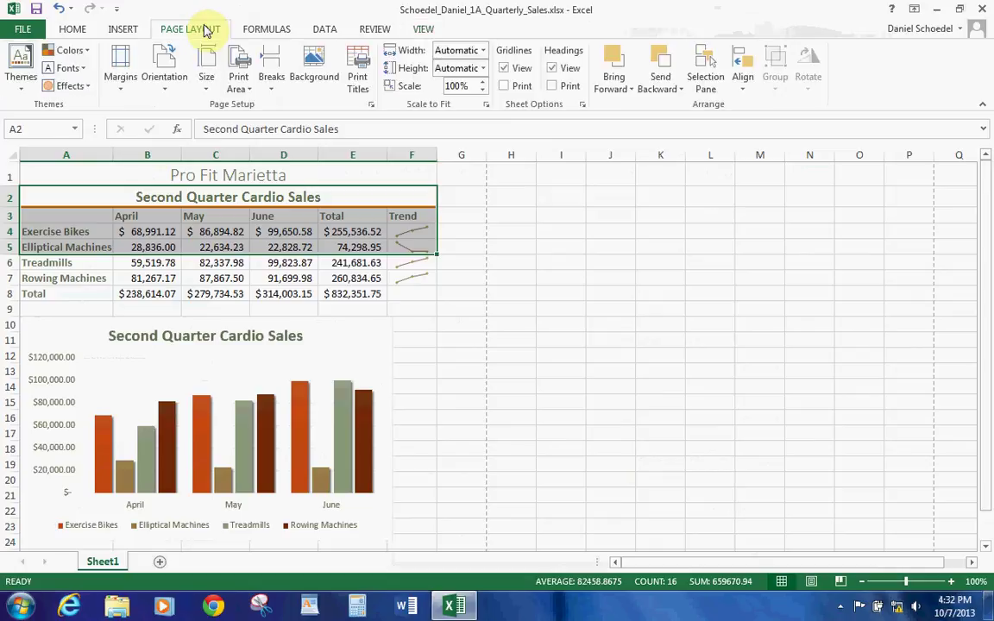
left_click(162, 75)
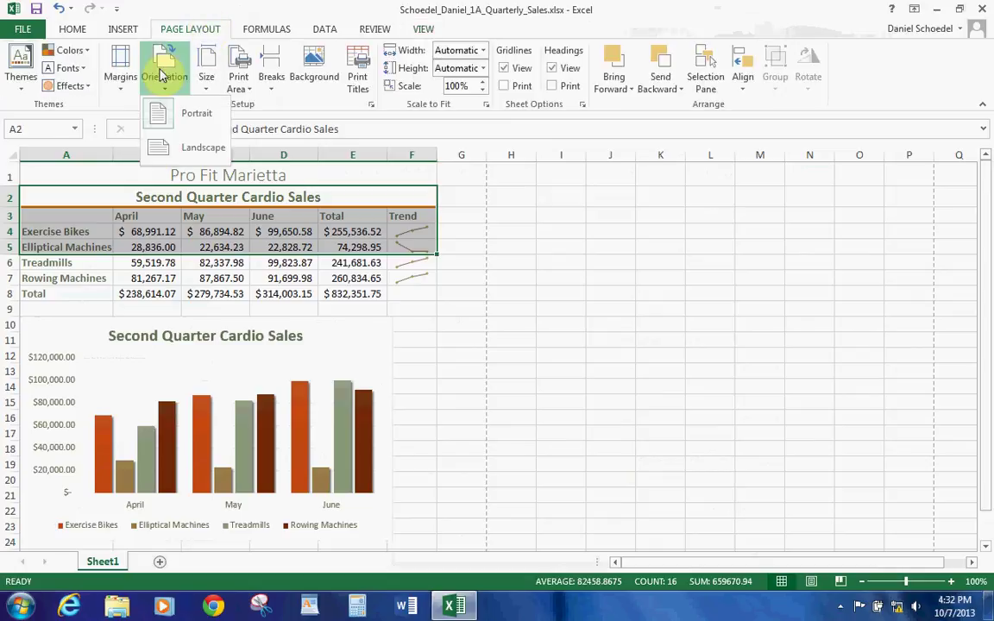
left_click(178, 147)
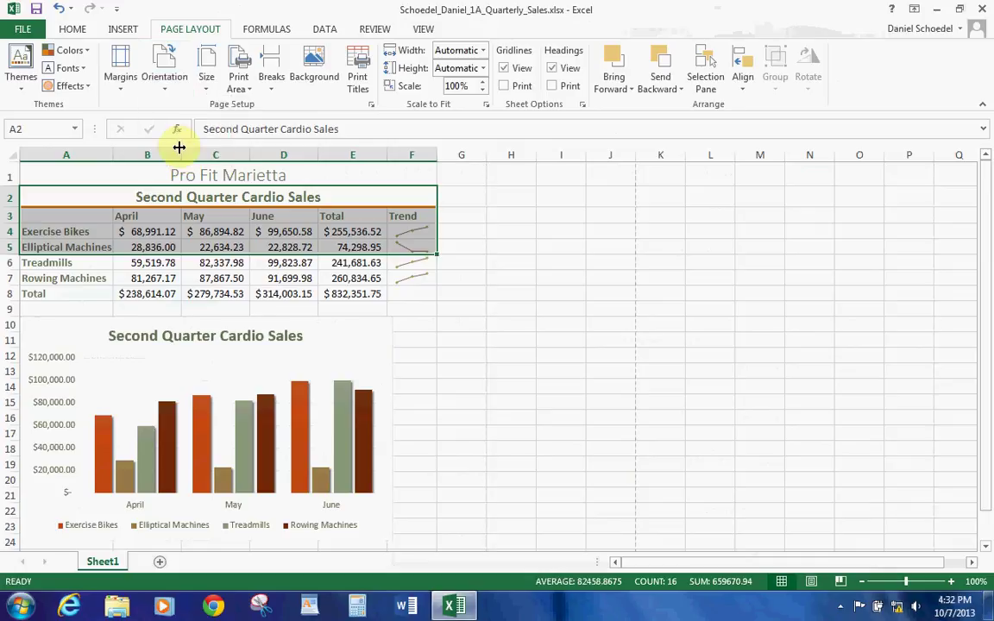
Step: Apply horizontal centering on the page through the custom margin settings
left_click(125, 78)
left_click(173, 296)
left_click(460, 351)
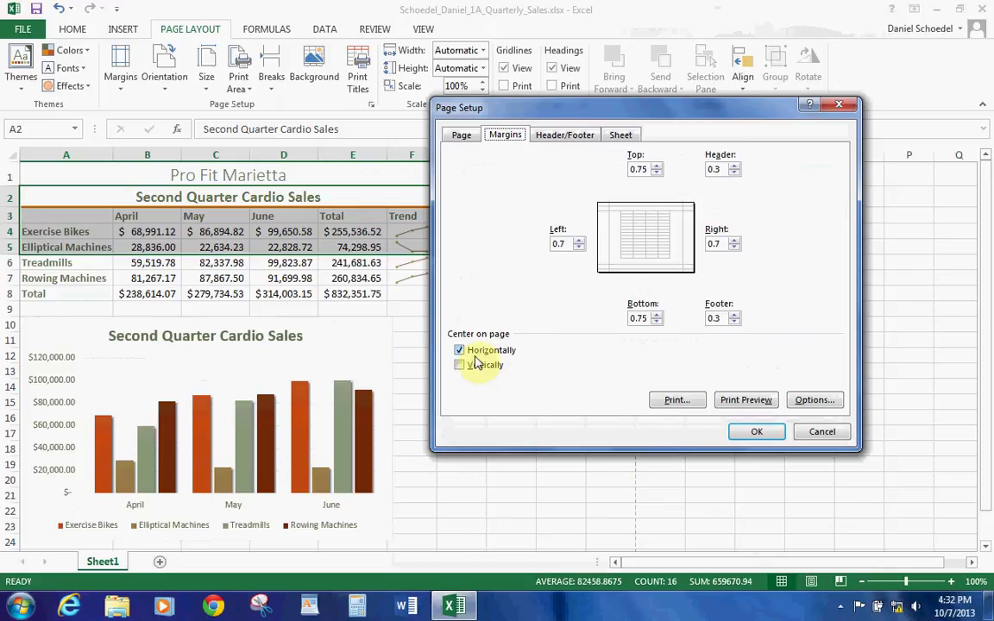
left_click(759, 436)
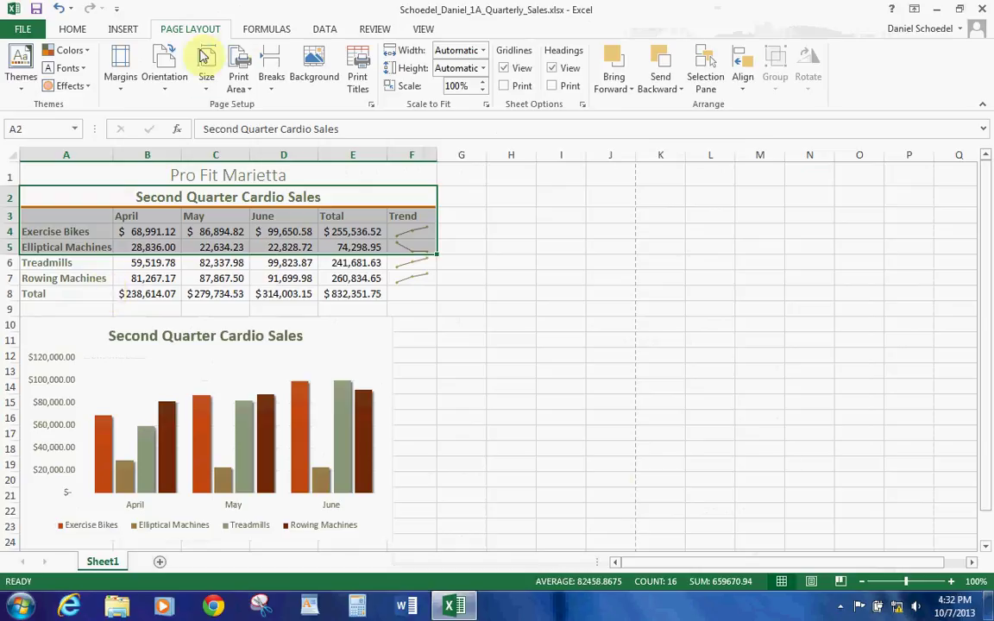
Step: Display the formulas in the worksheet cells, examine them, and switch back to showing values
left_click(246, 30)
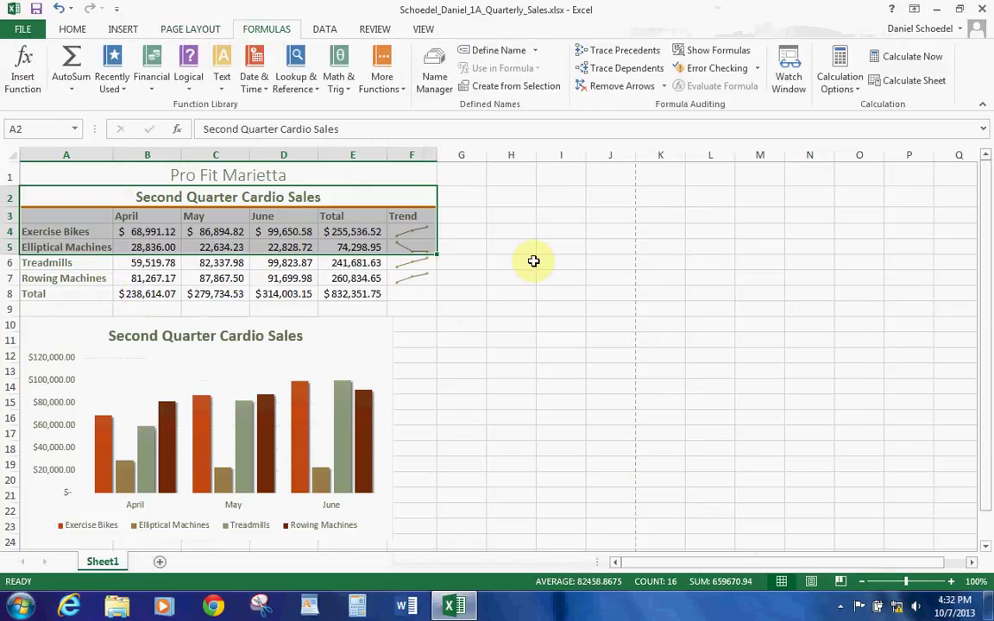
left_click(725, 51)
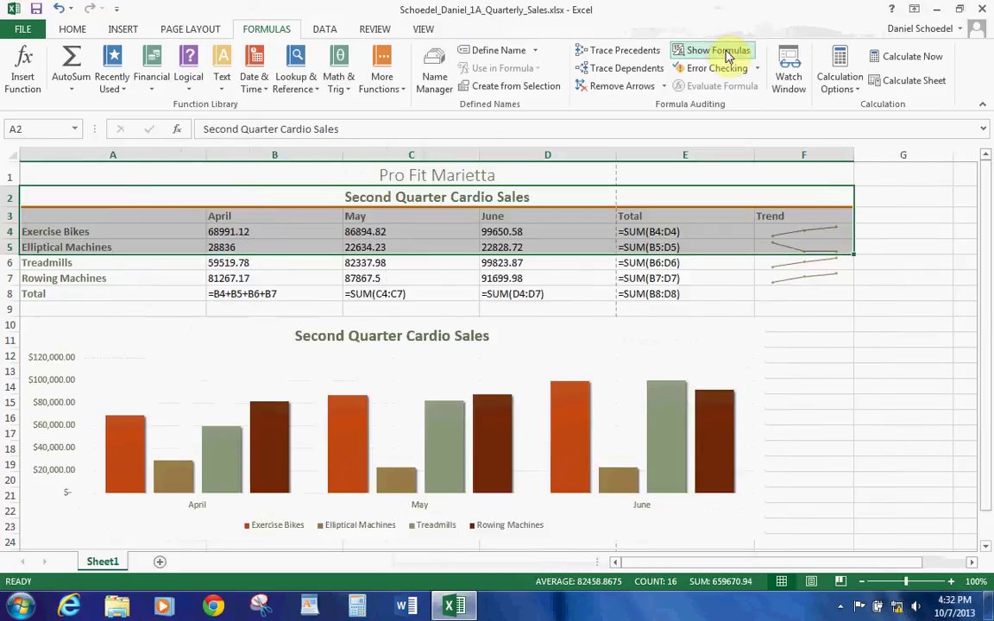
left_click(725, 53)
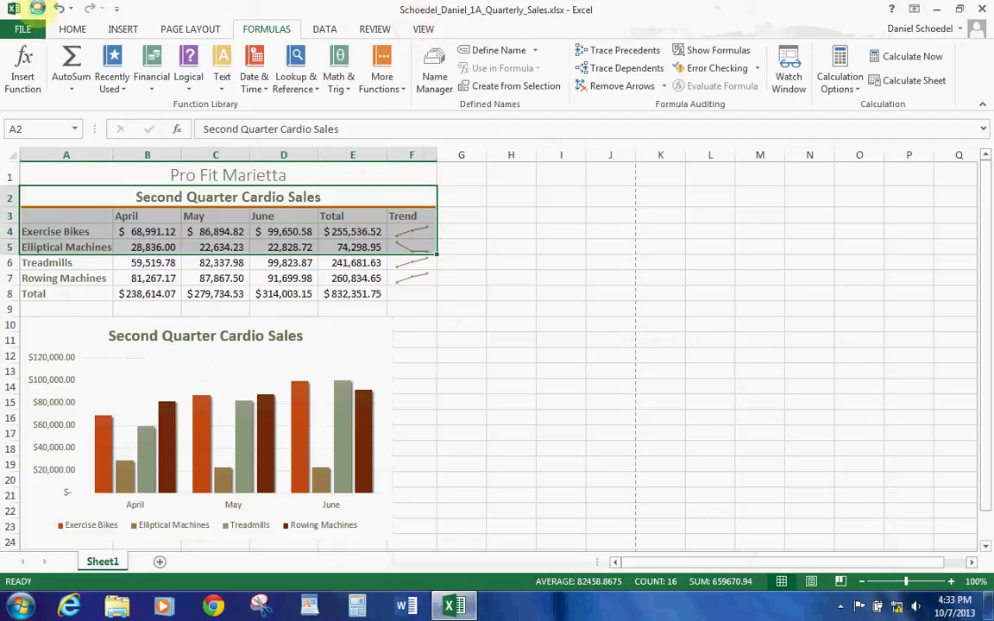
left_click(840, 605)
right_click(814, 529)
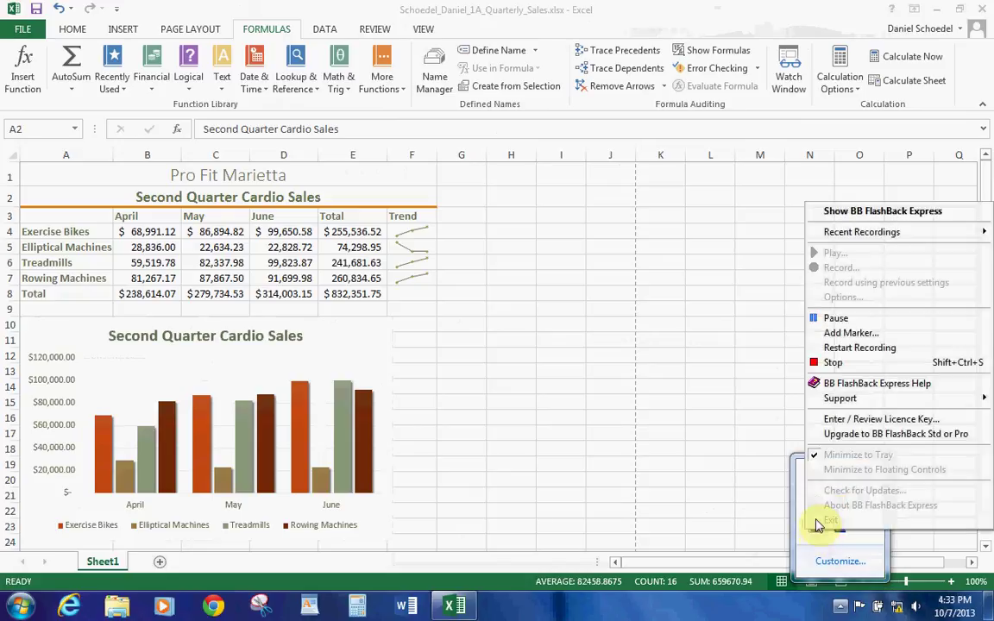